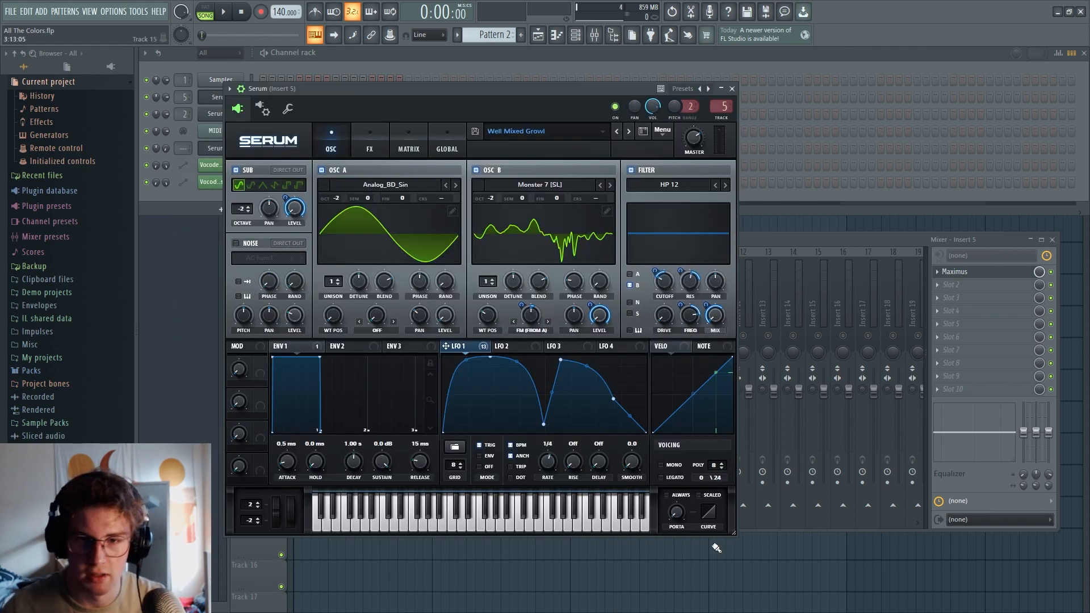
Play test notes on the Well Mixed Growl patch, review its effects chain and close Serum
{"action": "key", "text": "z"}
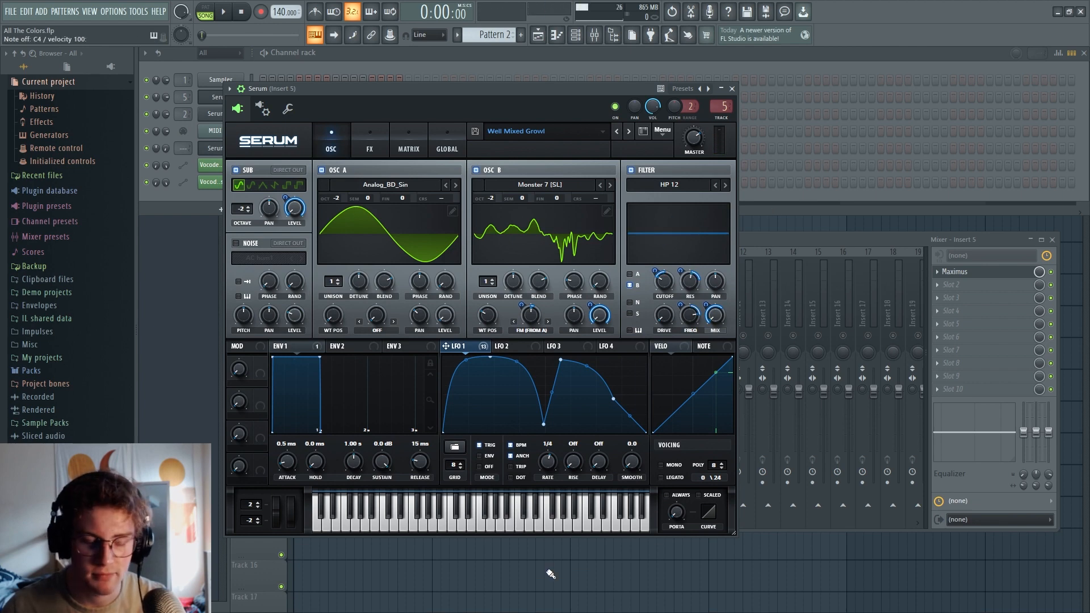
{"action": "key", "text": "z"}
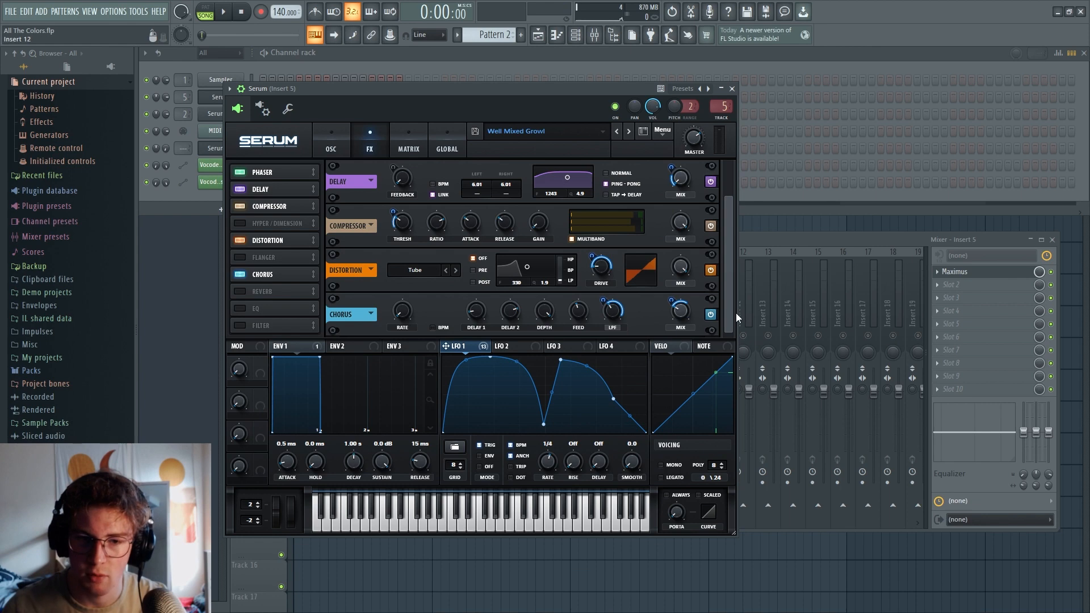
{"action": "left_click_drag", "start_coordinate": [736, 312], "coordinate": [741, 243]}
{"action": "left_click", "coordinate": [732, 88]}
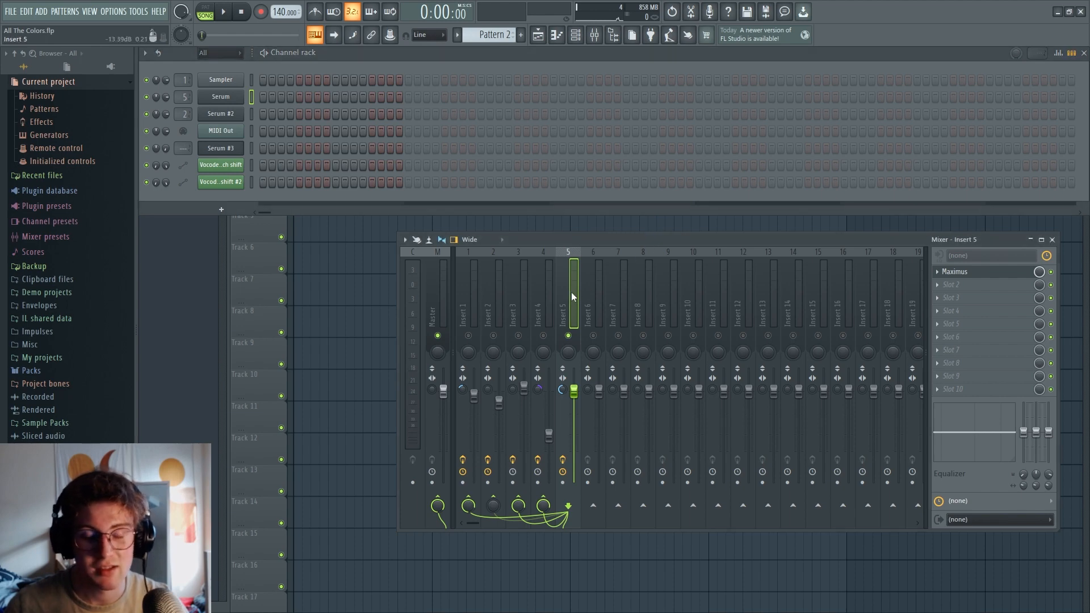
Play through the arrangement in the playlist with the mixer open, and stop playback
{"action": "right_click", "coordinate": [335, 301]}
{"action": "key", "text": "space"}
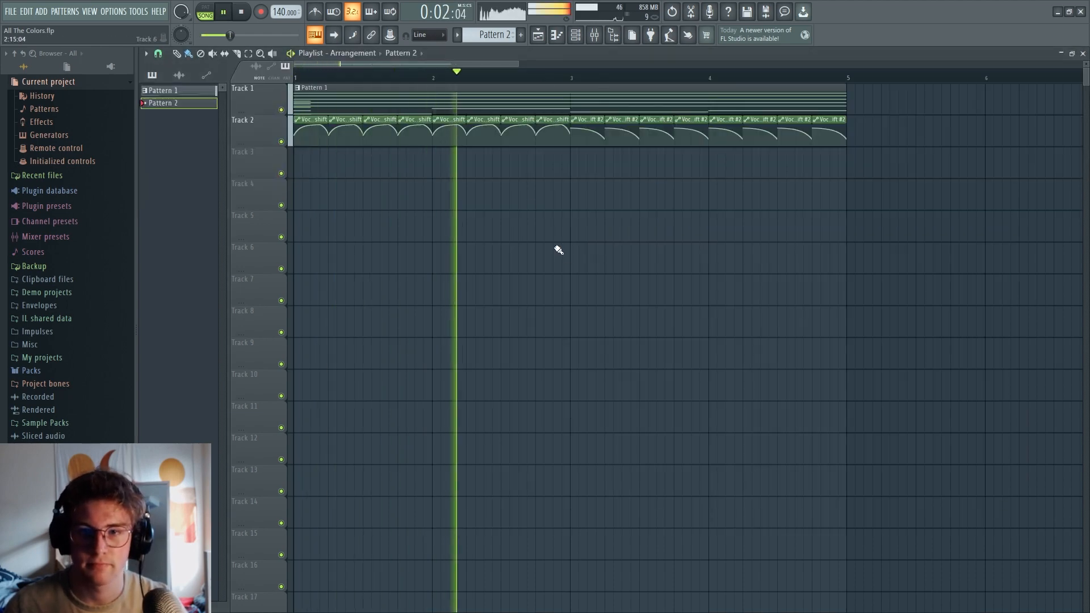
{"action": "left_click", "coordinate": [593, 36]}
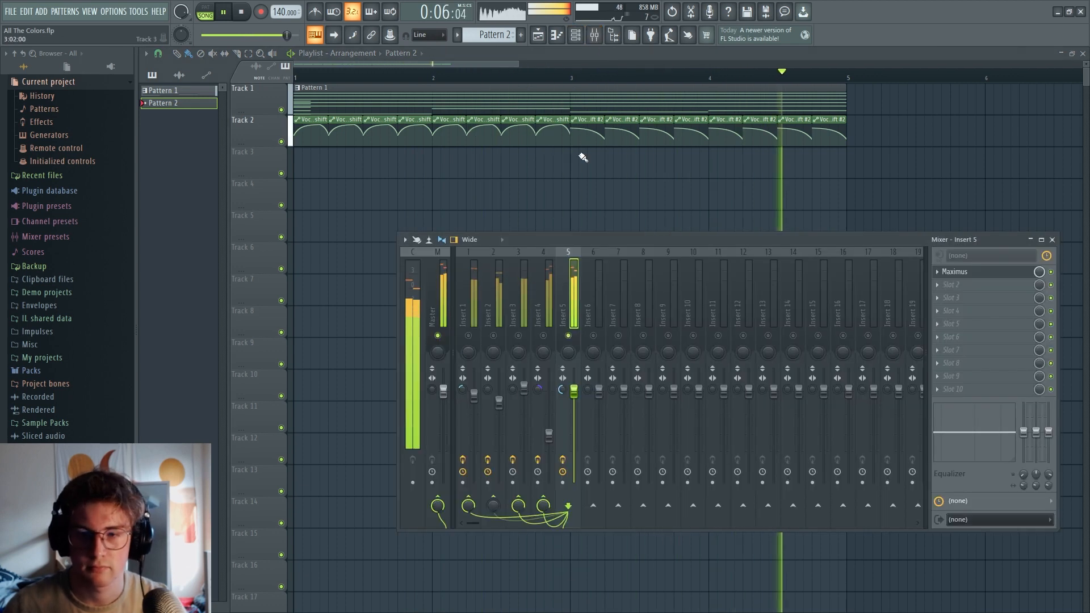
{"action": "key", "text": "space"}
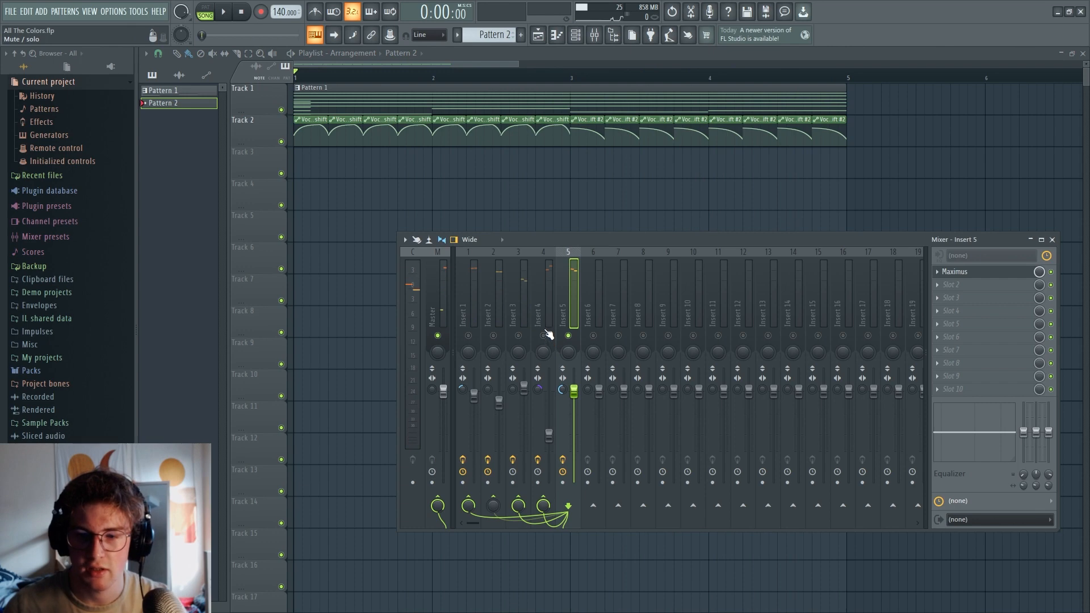
Solo mixer Insert 4 alongside its Insert 5 bus and listen to the arrangement
{"action": "left_click", "coordinate": [547, 334]}
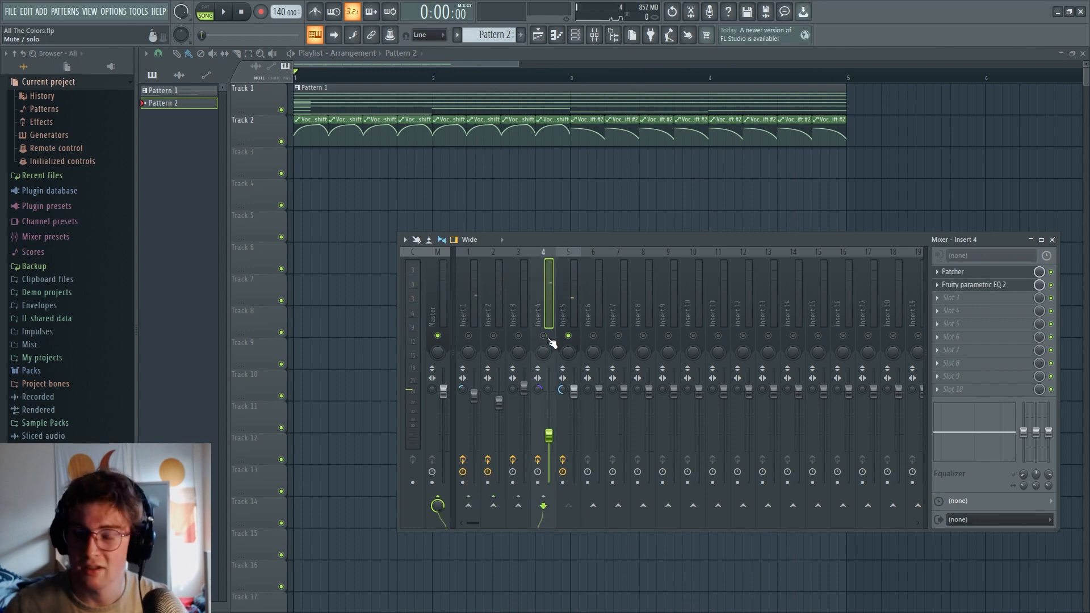
{"action": "left_click", "coordinate": [543, 336]}
{"action": "key", "text": "space"}
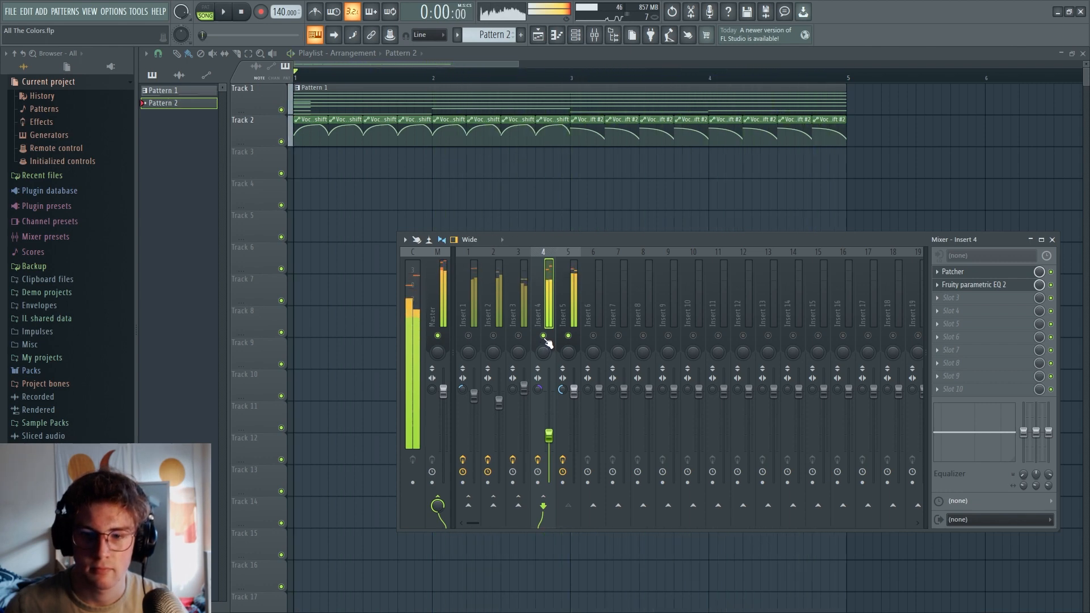
{"action": "key", "text": "space"}
Solo mixer Insert 3 and listen to the arrangement
{"action": "left_click_drag", "start_coordinate": [543, 337], "coordinate": [526, 335]}
{"action": "left_click", "coordinate": [518, 335]}
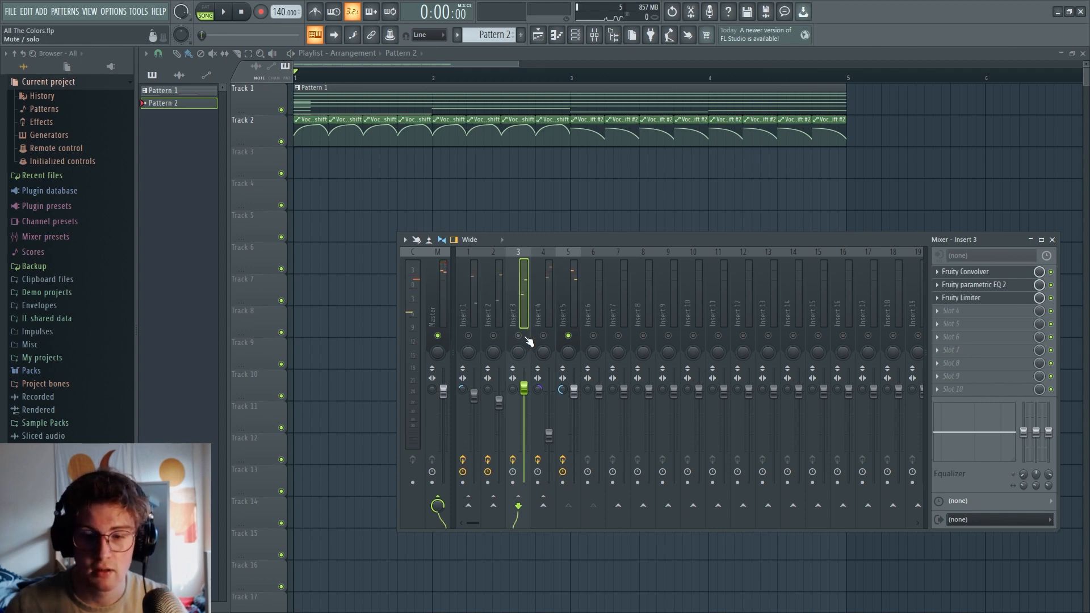
{"action": "key", "text": "space"}
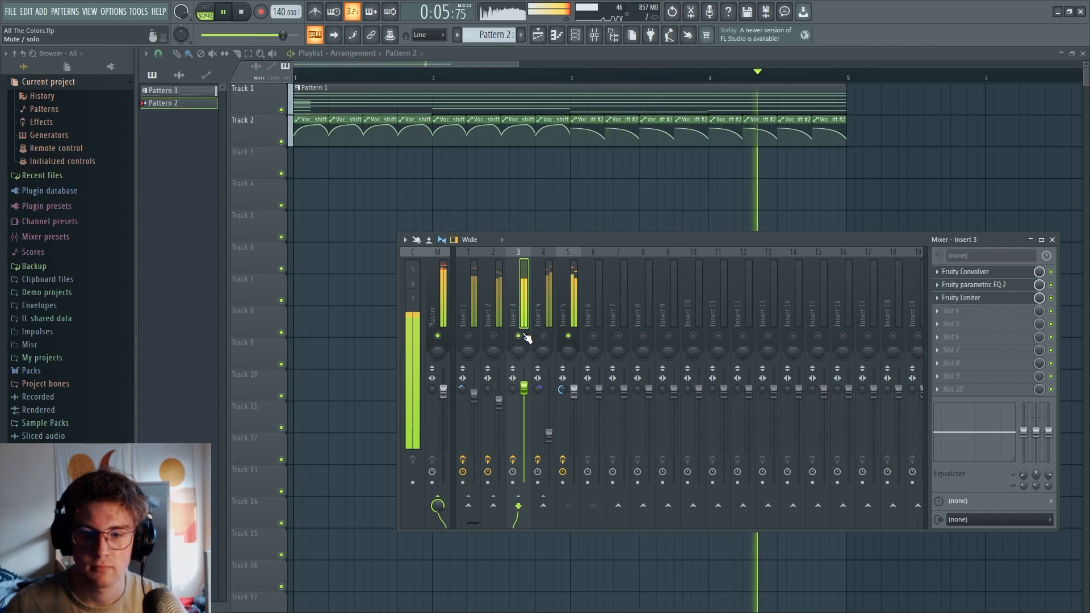
{"action": "key", "text": "space"}
Solo mixer Insert 2 and play the arrangement to hear its layer
{"action": "right_click", "coordinate": [493, 335]}
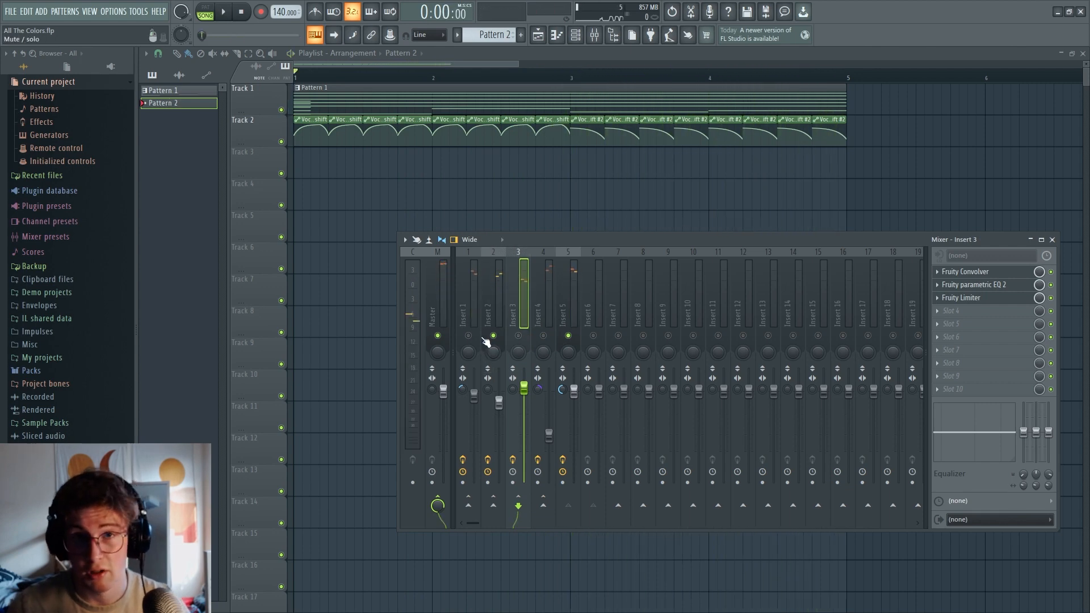
{"action": "key", "text": "space"}
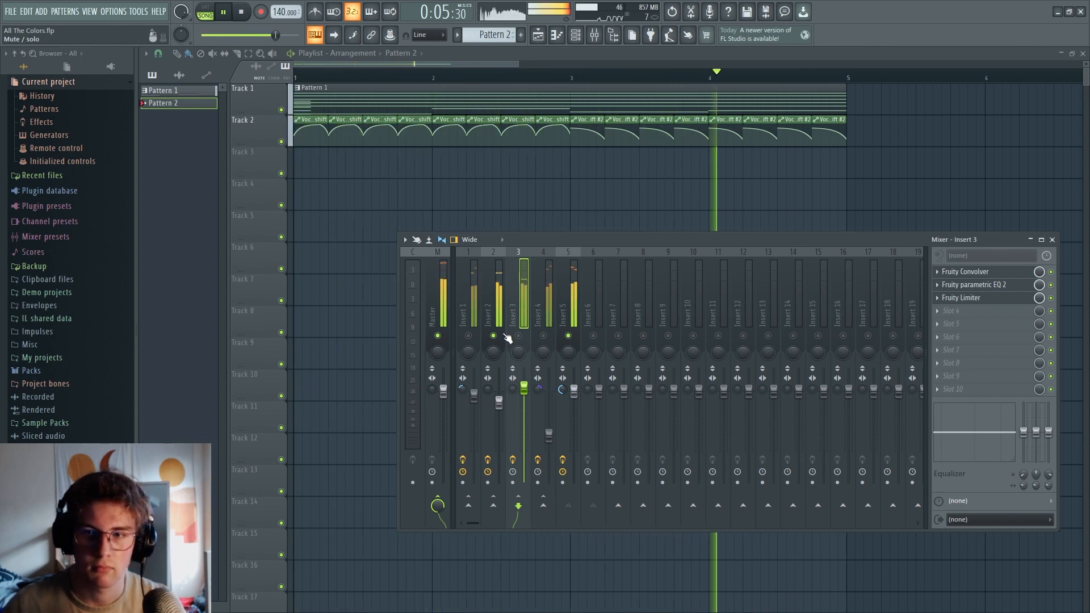
{"action": "key", "text": "space"}
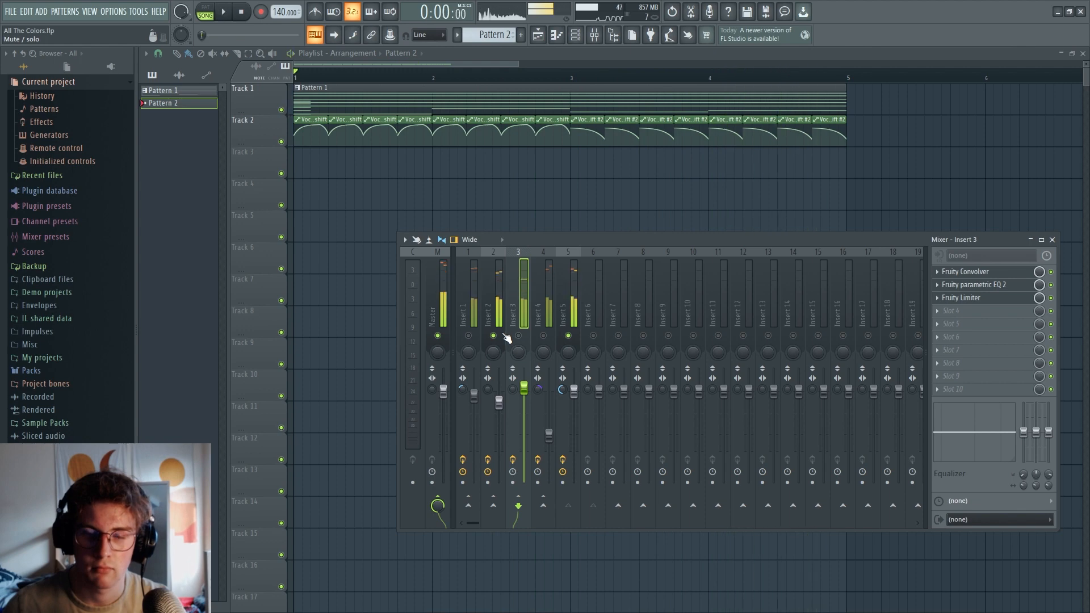
Solo mixer Insert 1, listen to its layer, stop playback and hide the mixer
{"action": "right_click", "coordinate": [468, 335]}
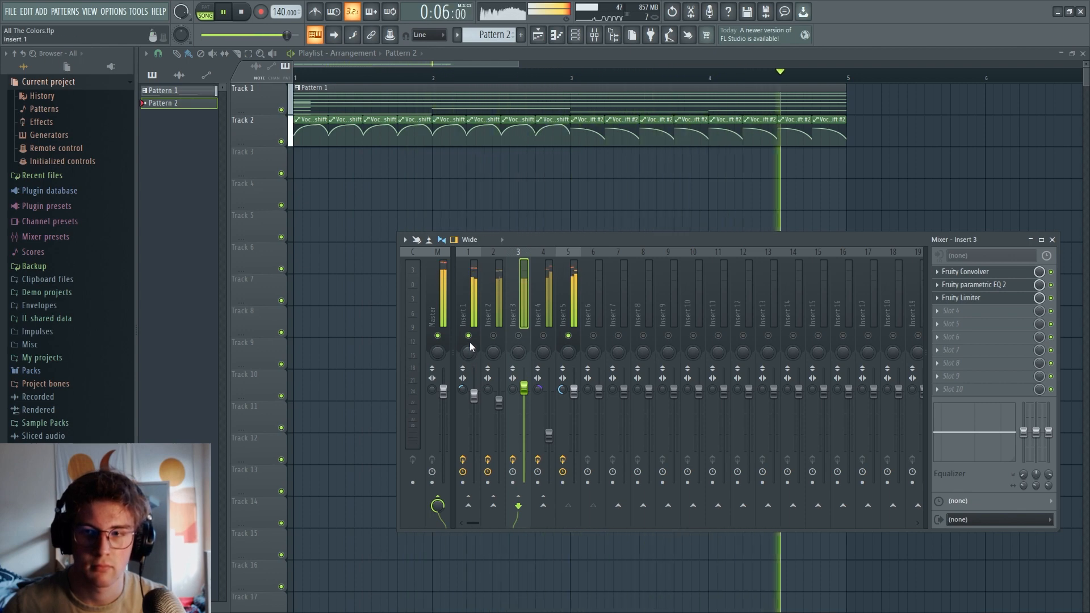
{"action": "key", "text": "space"}
{"action": "key", "text": "F9"}
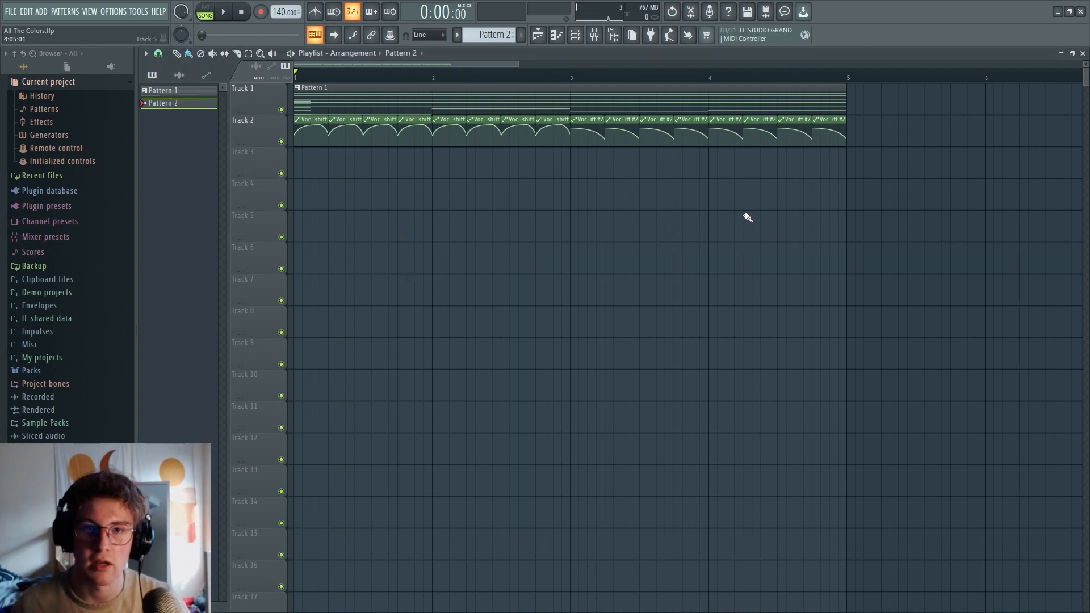
Load Patcher into the first effect slot of mixer Insert 4
{"action": "left_click", "coordinate": [594, 35]}
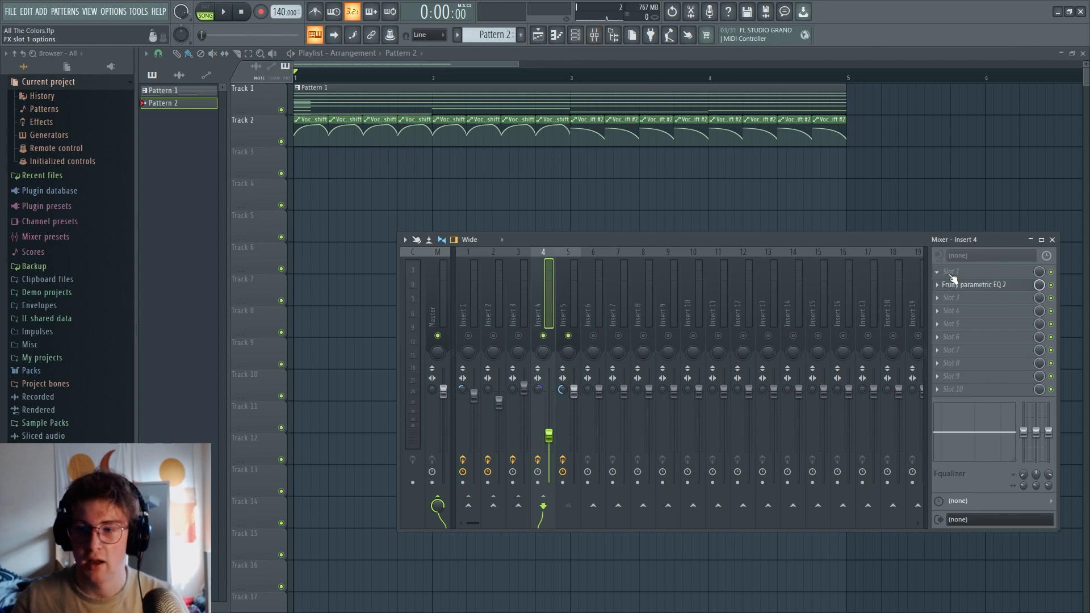
{"action": "left_click", "coordinate": [951, 275]}
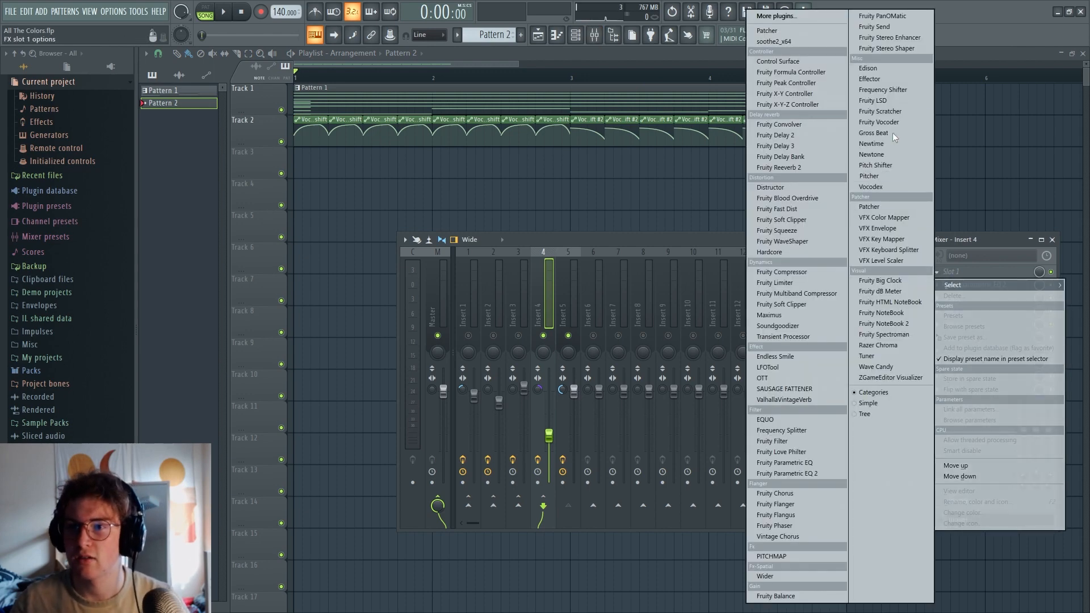
{"action": "left_click", "coordinate": [797, 29]}
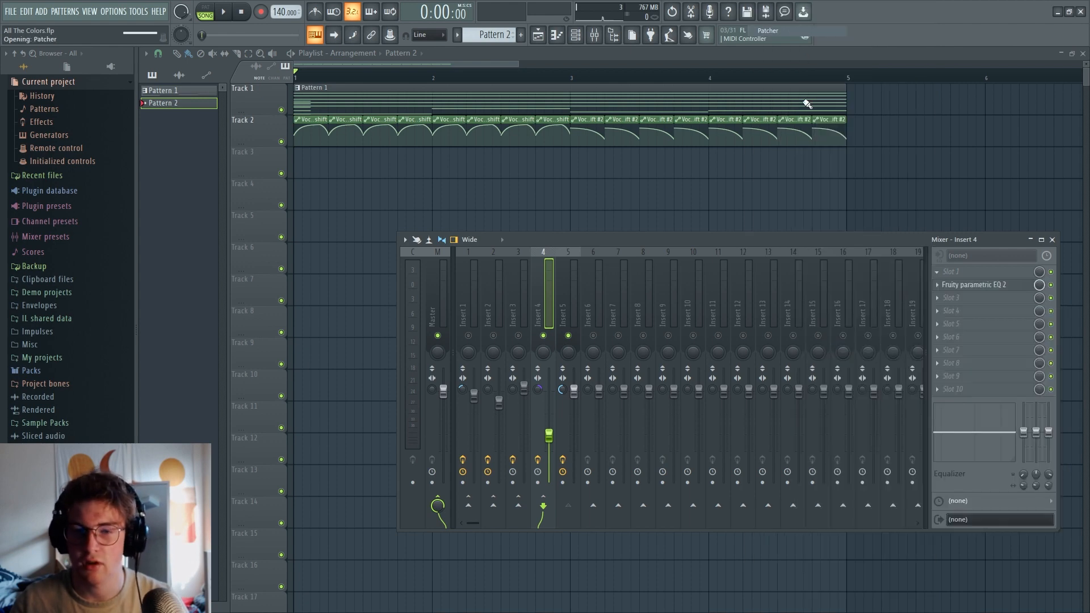
Load the Resonator preset in Patcher and move its window clear of the mixer
{"action": "left_click_drag", "start_coordinate": [323, 143], "coordinate": [343, 159]}
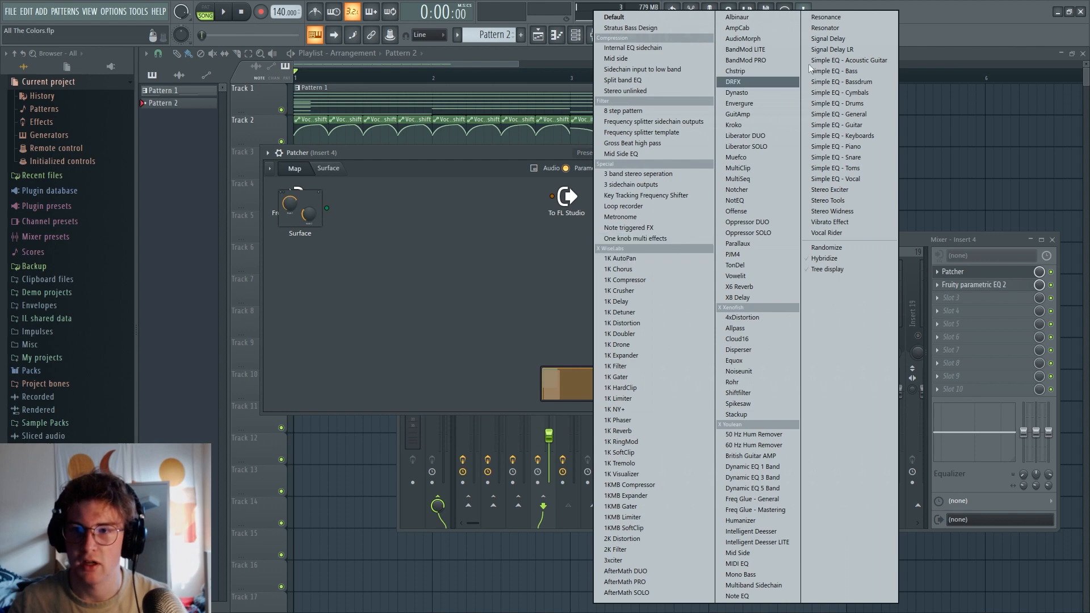
{"action": "left_click", "coordinate": [826, 27]}
{"action": "left_click_drag", "start_coordinate": [645, 163], "coordinate": [579, 148]}
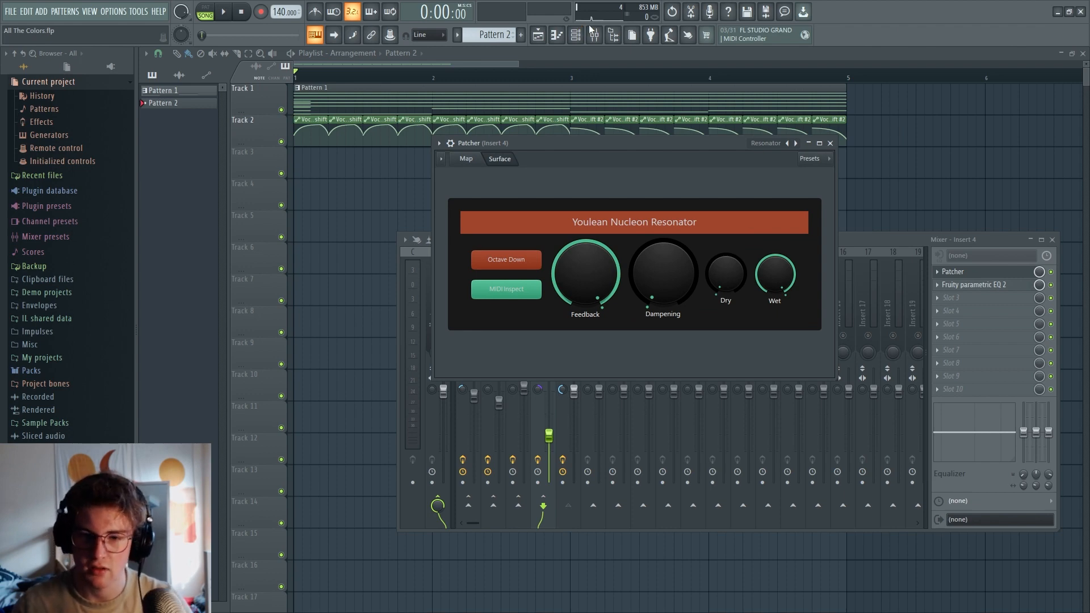
{"action": "left_click_drag", "start_coordinate": [681, 157], "coordinate": [523, 124]}
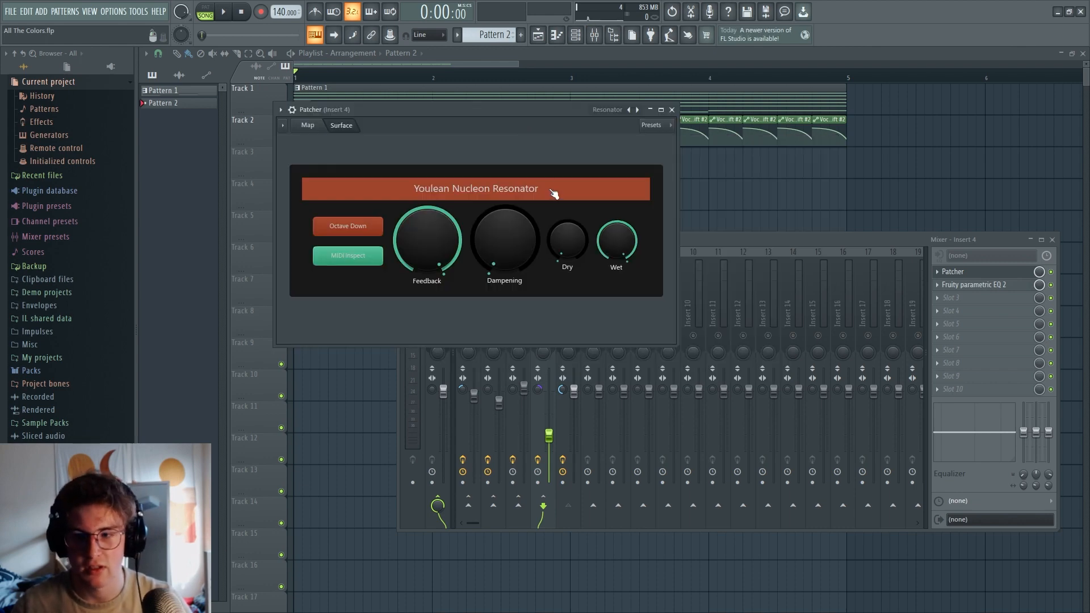
Add a new MIDI Out channel to the channel rack
{"action": "left_click", "coordinate": [594, 34]}
{"action": "left_click", "coordinate": [575, 35]}
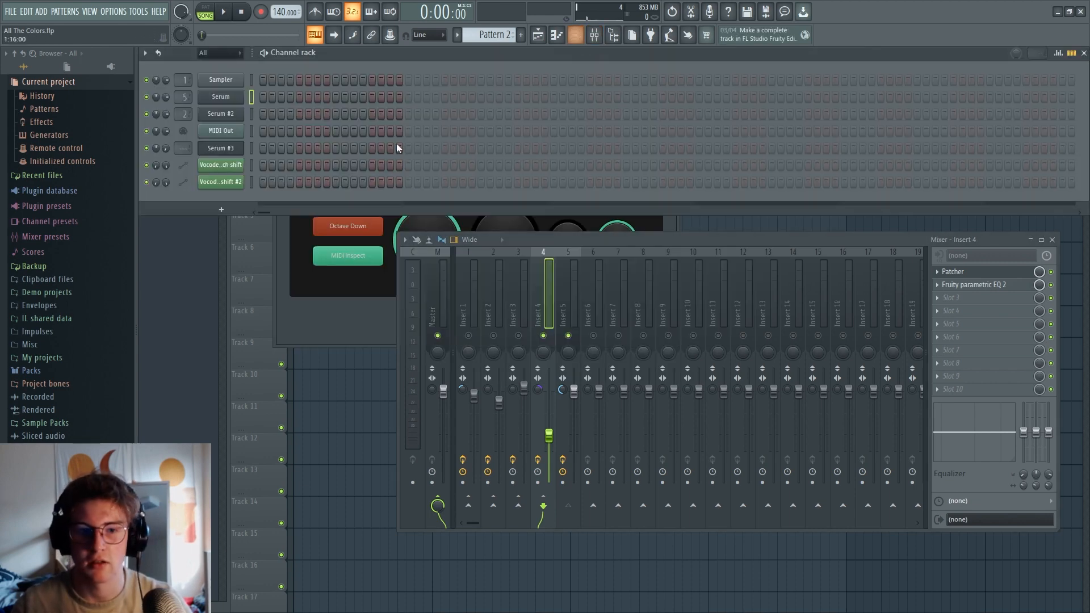
{"action": "left_click", "coordinate": [234, 211]}
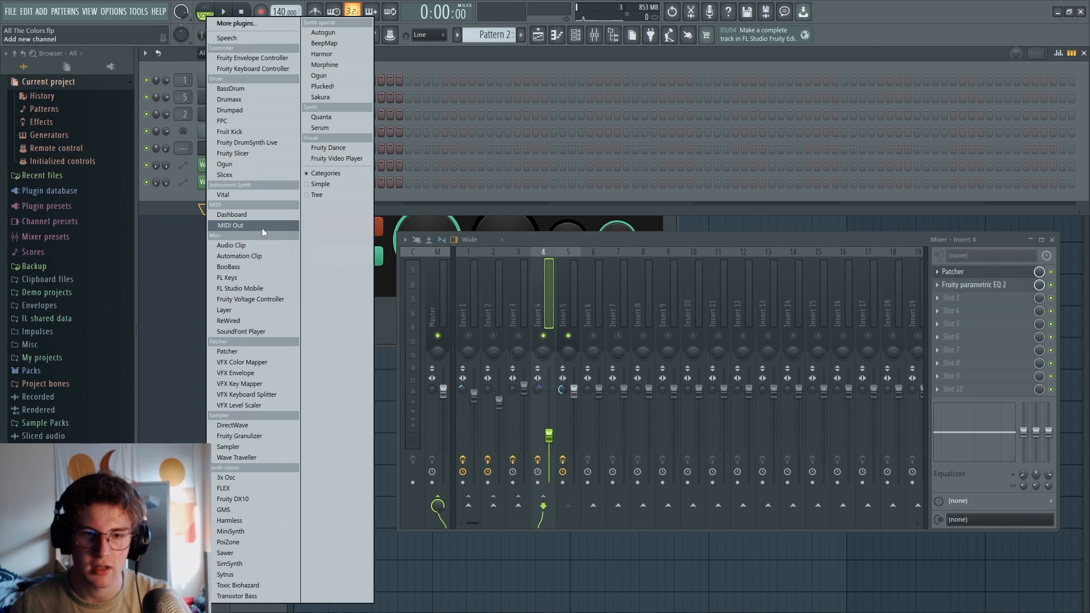
{"action": "left_click", "coordinate": [262, 228]}
Review the port setting of the new MIDI Out, close its window and open the channel's piano roll
{"action": "left_click_drag", "start_coordinate": [233, 104], "coordinate": [444, 185]}
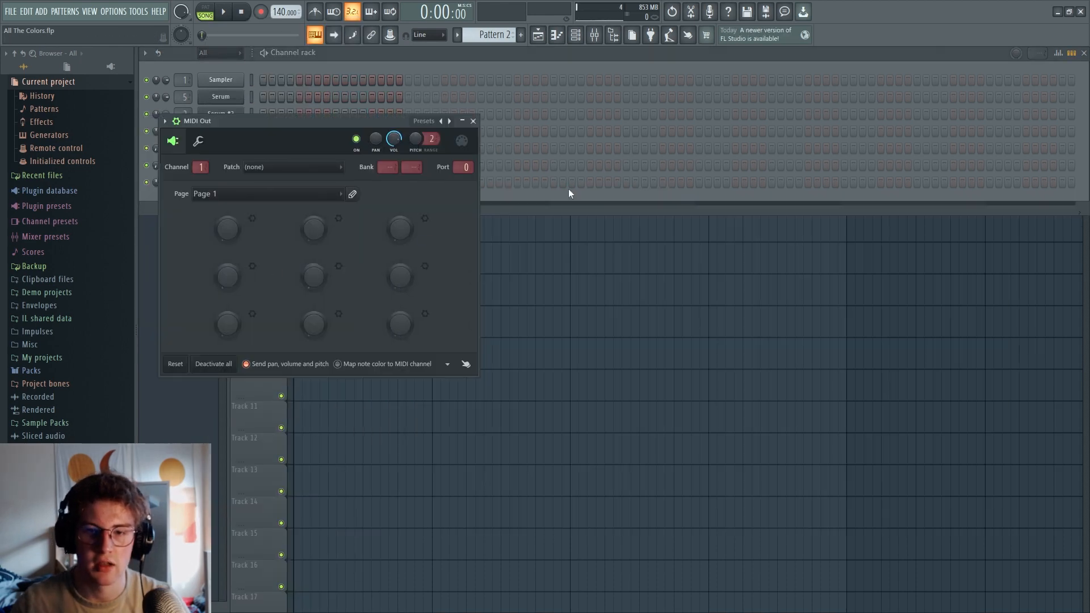
{"action": "left_click_drag", "start_coordinate": [464, 167], "coordinate": [464, 157]}
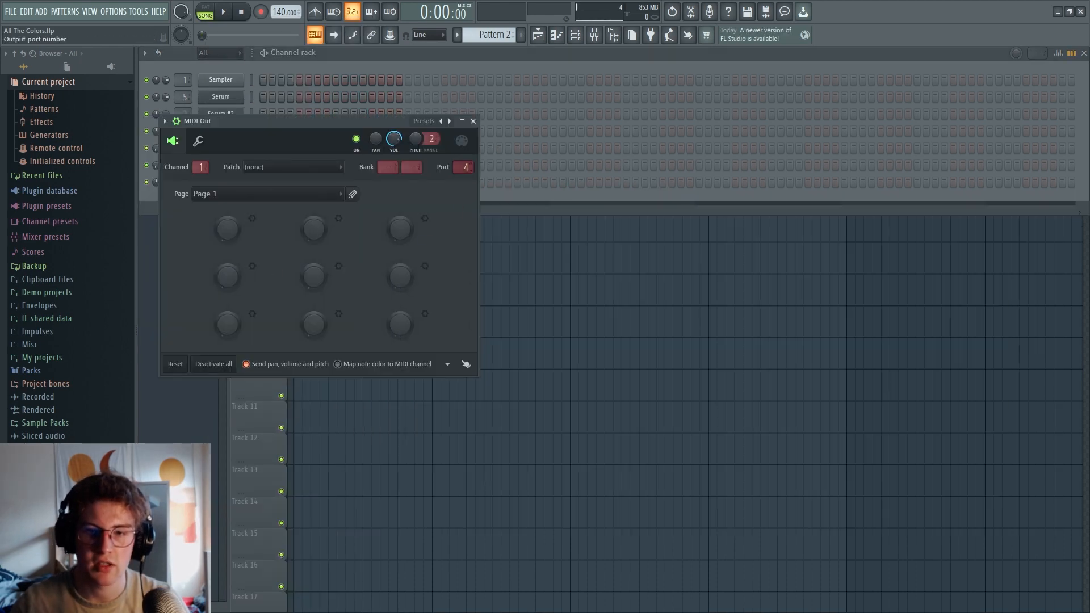
{"action": "left_click", "coordinate": [474, 121]}
{"action": "right_click", "coordinate": [229, 185]}
{"action": "left_click", "coordinate": [266, 182]}
Try a one-bar chord of G4, B4, D#5, G#5 and B5 in the piano roll, and clear it
{"action": "left_click_drag", "start_coordinate": [426, 338], "coordinate": [338, 339]}
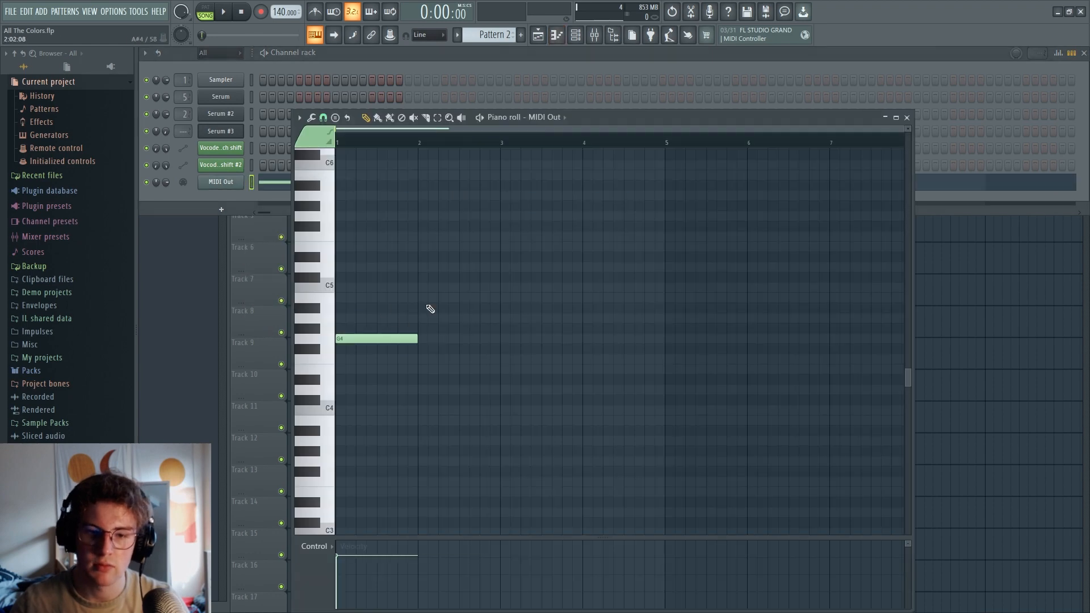
{"action": "left_click_drag", "start_coordinate": [426, 298], "coordinate": [338, 298]}
{"action": "left_click_drag", "start_coordinate": [425, 257], "coordinate": [320, 259]}
{"action": "left_click_drag", "start_coordinate": [431, 206], "coordinate": [338, 206]}
{"action": "left_click_drag", "start_coordinate": [443, 175], "coordinate": [338, 175]}
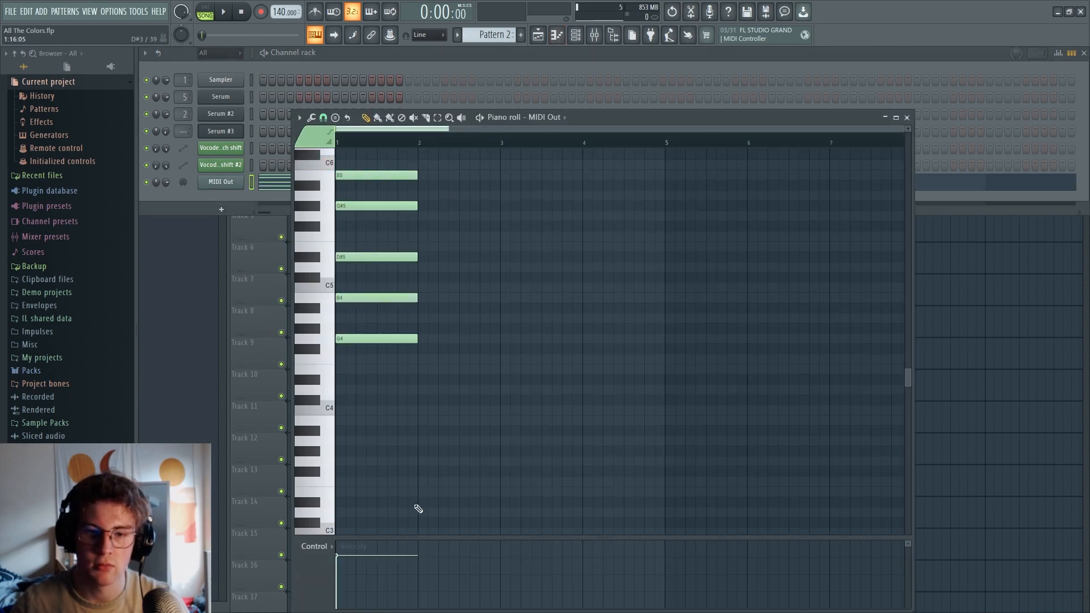
{"action": "left_click_drag", "start_coordinate": [399, 476], "coordinate": [377, 139]}
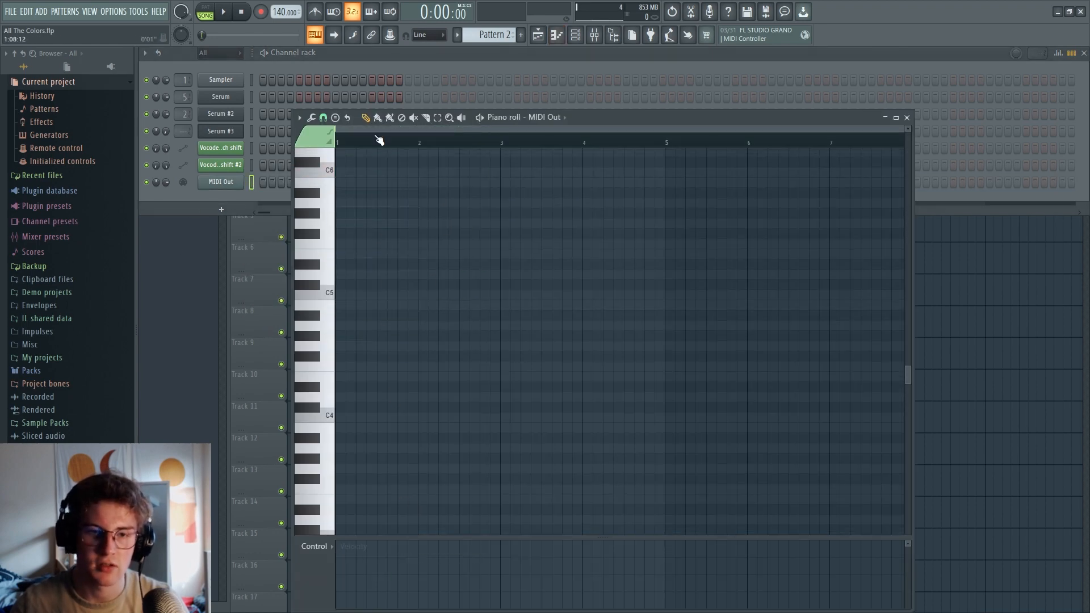
Try placing single one-bar notes on A5 and C5 in the MIDI Out piano roll
{"action": "mouse_move", "coordinate": [361, 255]}
{"action": "left_mouse_down"}
{"action": "mouse_move", "coordinate": [371, 345]}
{"action": "mouse_move", "coordinate": [350, 232]}
{"action": "mouse_move", "coordinate": [365, 582]}
{"action": "mouse_move", "coordinate": [337, 445]}
{"action": "mouse_move", "coordinate": [363, 362]}
{"action": "left_mouse_up"}
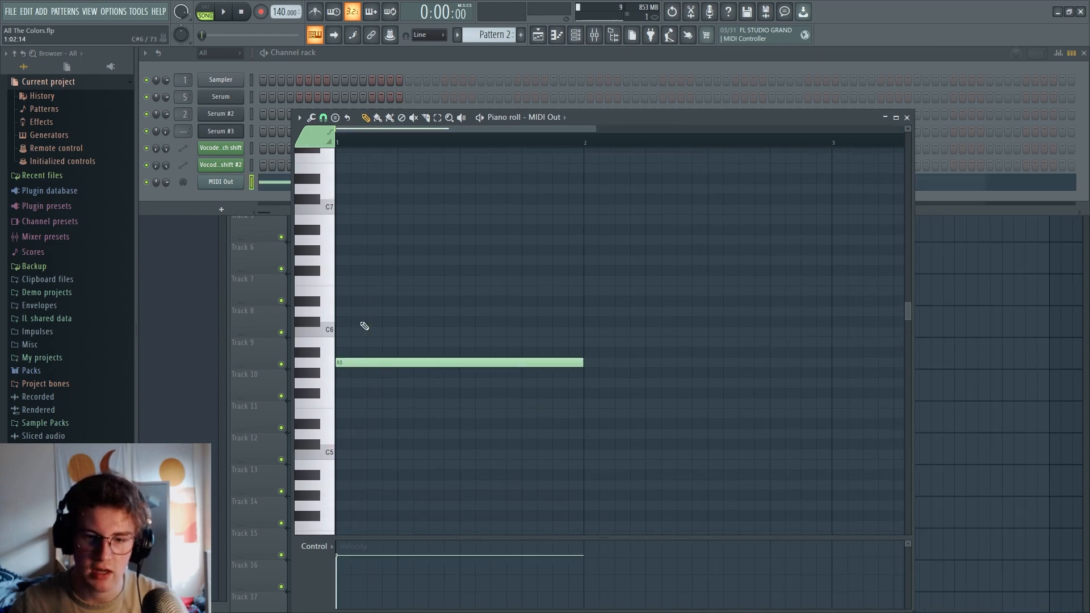
{"action": "right_click", "coordinate": [370, 363]}
{"action": "left_click", "coordinate": [397, 455]}
{"action": "left_click", "coordinate": [323, 117]}
{"action": "left_click", "coordinate": [334, 106]}
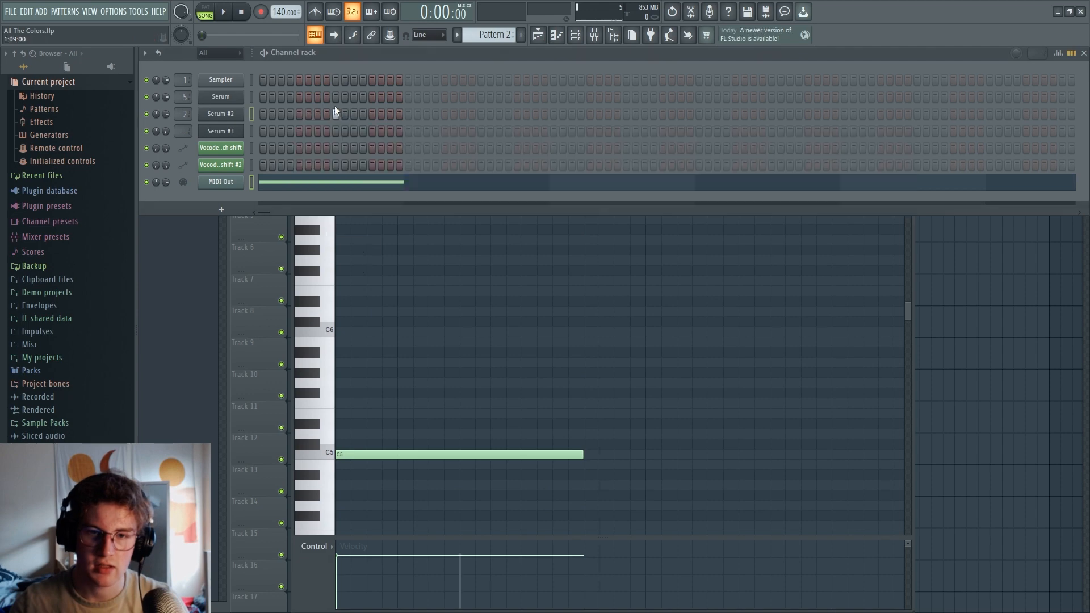
{"action": "right_click", "coordinate": [418, 362]}
Stamp a one-bar D# Minor Pentatonic stack of D#5, F#5, G#5, A#5 and C#6, and delete the C5 note
{"action": "left_click", "coordinate": [336, 117]}
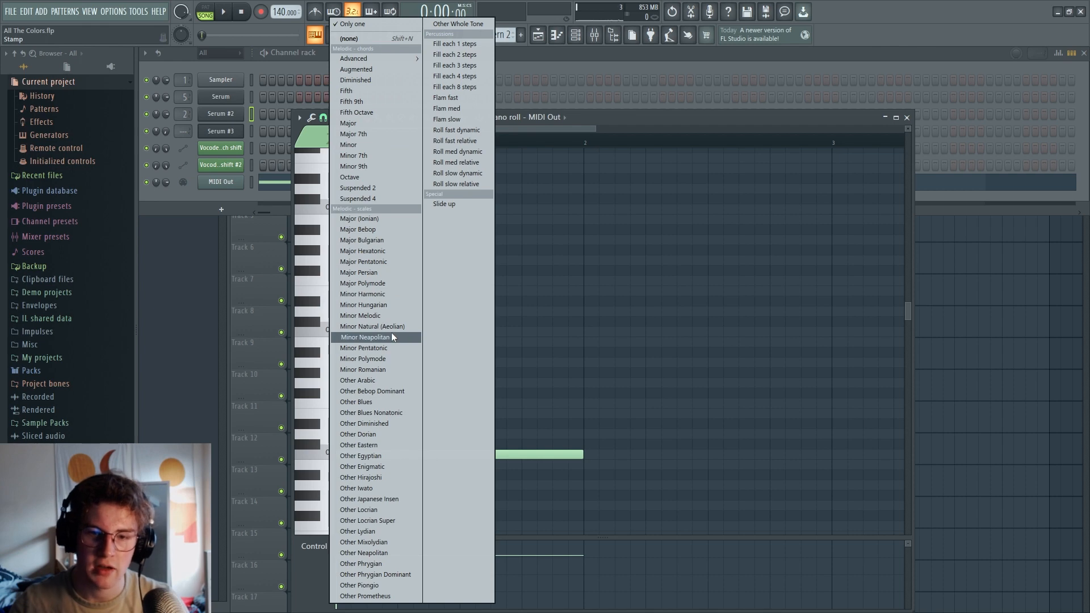
{"action": "left_click", "coordinate": [374, 347]}
{"action": "left_click_drag", "start_coordinate": [454, 381], "coordinate": [599, 373]}
{"action": "right_click", "coordinate": [447, 455]}
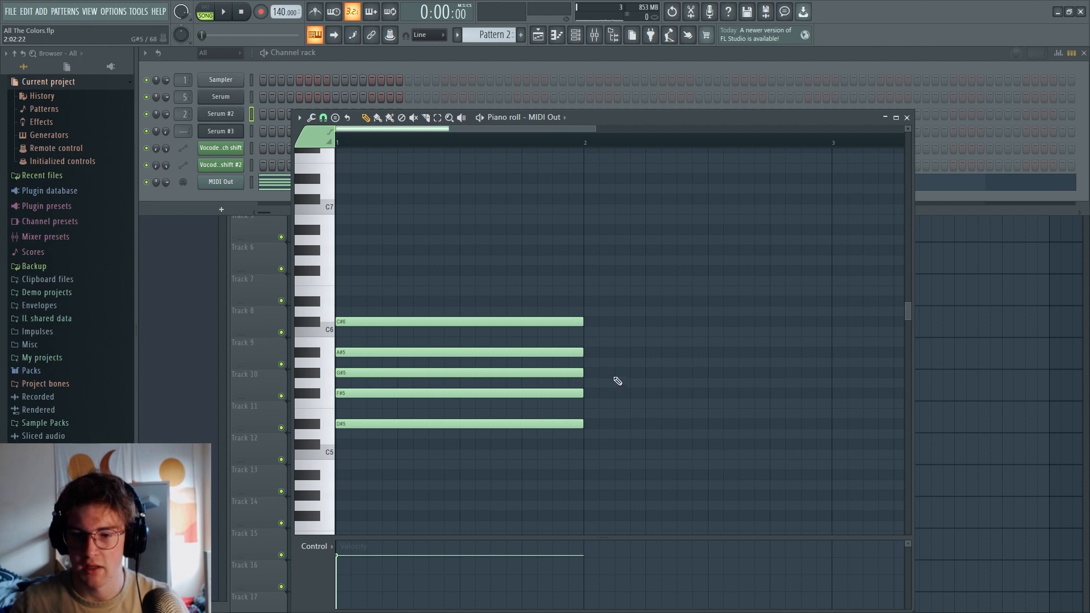
Try raising the G#5 and A#5 notes by one octave, and restore them
{"action": "left_click", "coordinate": [483, 372]}
{"action": "key", "text": "ctrl+Up"}
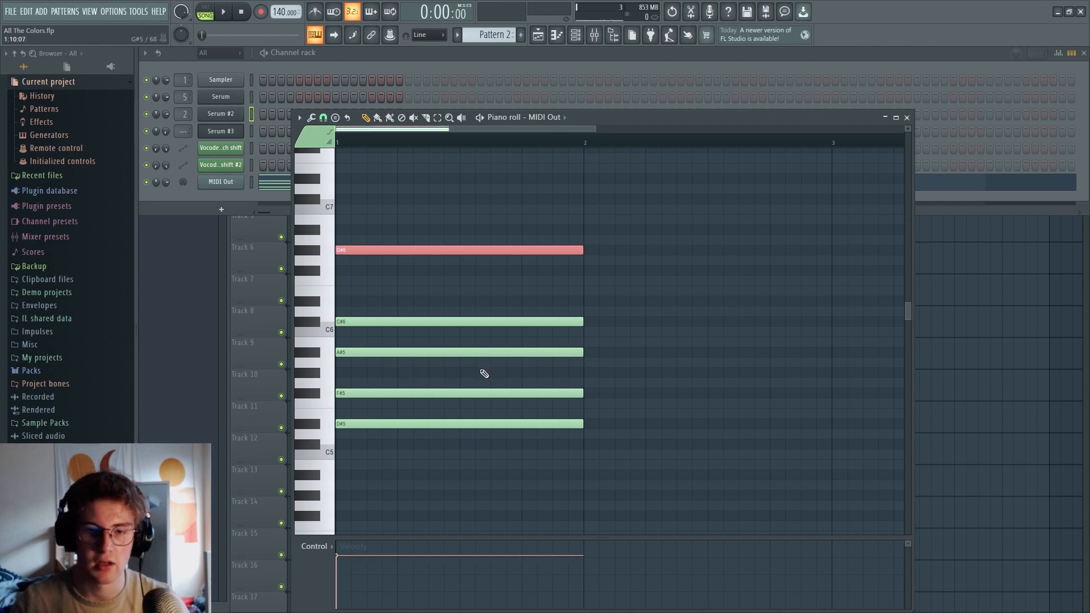
{"action": "left_click", "coordinate": [478, 353], "text": "ctrl"}
{"action": "key", "text": "ctrl+Up"}
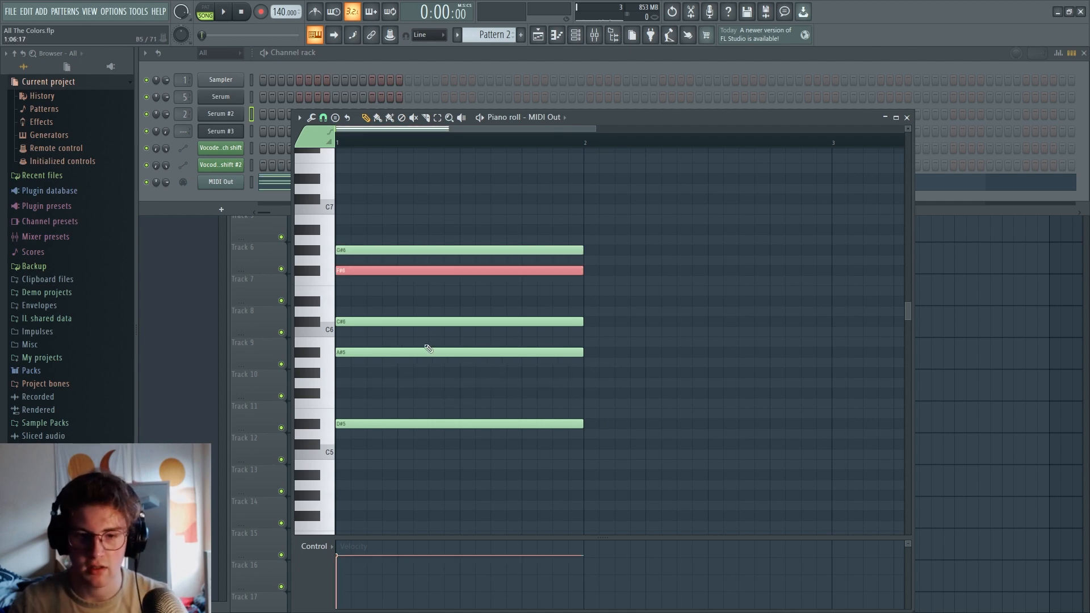
{"action": "key", "text": "ctrl+z"}
{"action": "left_click_drag", "start_coordinate": [401, 270], "coordinate": [410, 231]}
{"action": "key", "text": "ctrl+Down"}
Raise the A#5 and F#5 notes by one octave to spread out the chord
{"action": "left_click", "coordinate": [375, 352]}
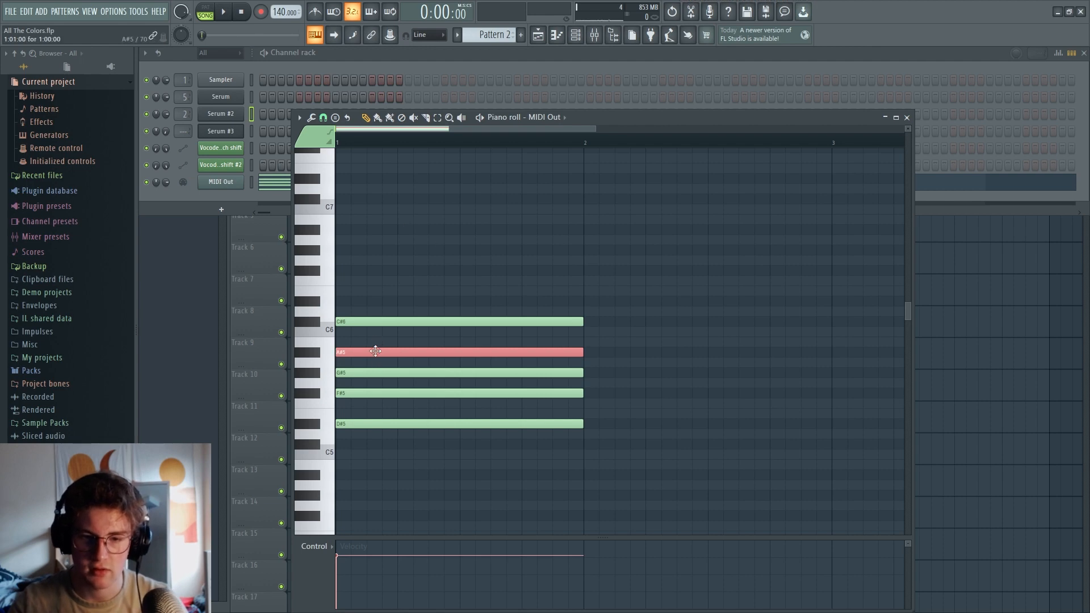
{"action": "key", "text": "ctrl+Up"}
{"action": "left_click", "coordinate": [401, 392]}
{"action": "key", "text": "ctrl+Up"}
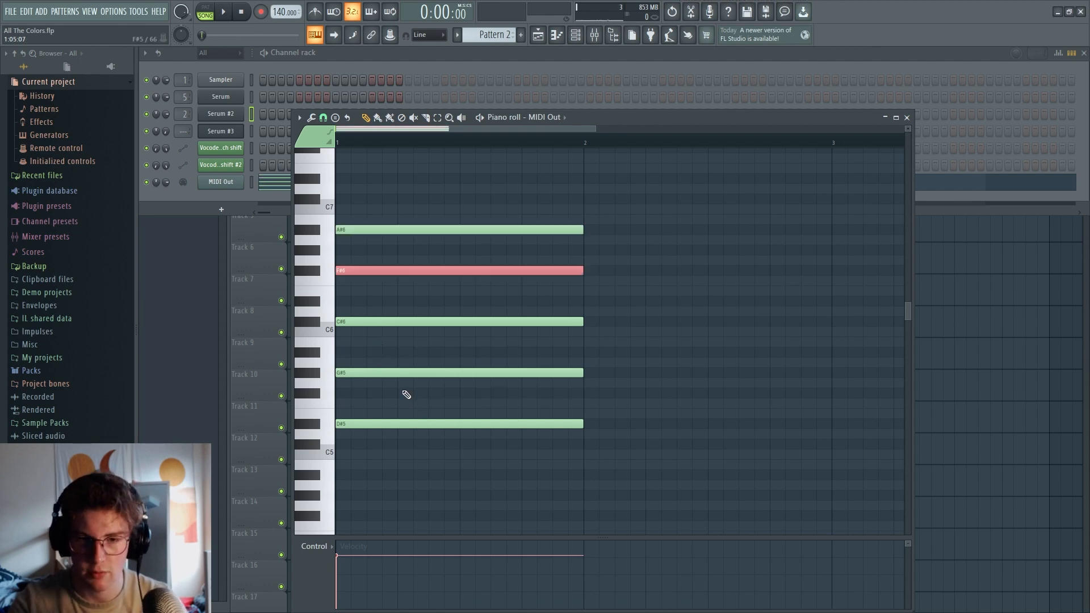
Put the one-bar MIDI Out chord in Pattern 1 and turn Dry fully down in the Insert 4 Patcher resonator
{"action": "left_click", "coordinate": [453, 521]}
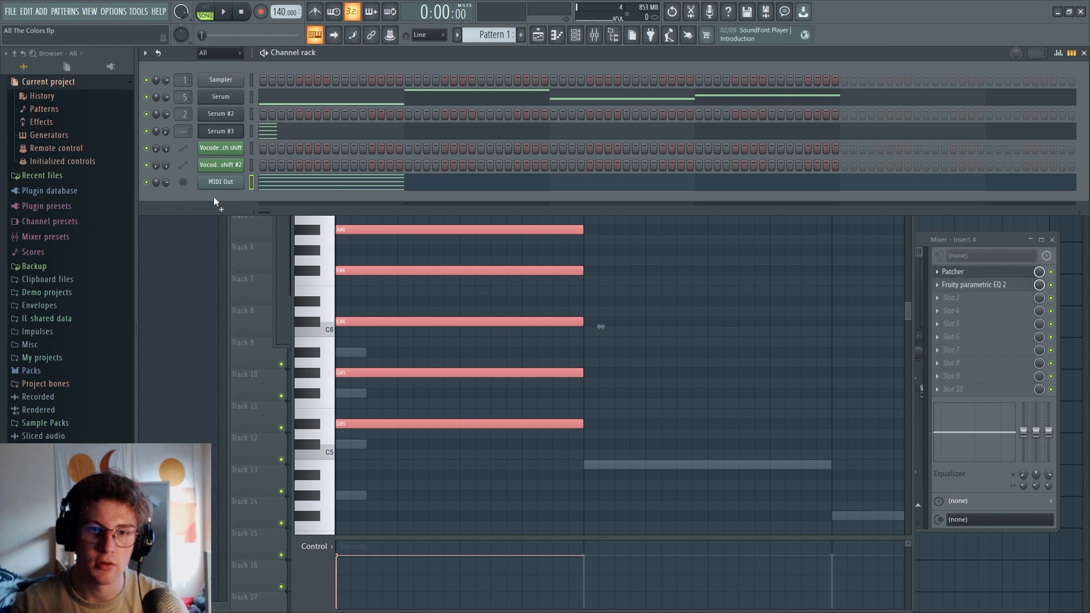
{"action": "left_click", "coordinate": [950, 273]}
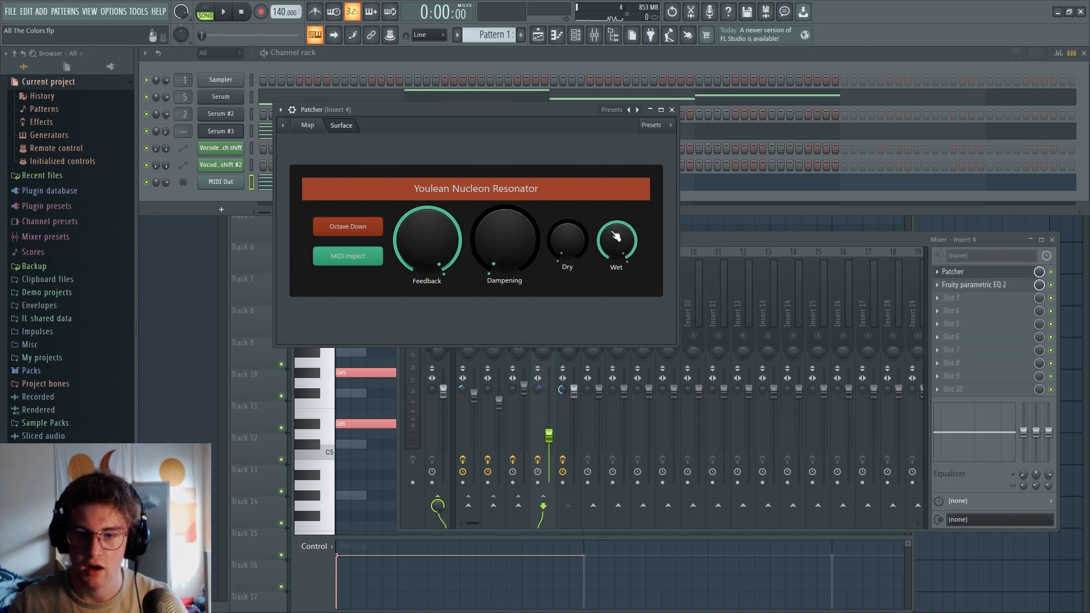
{"action": "left_click", "coordinate": [696, 237]}
{"action": "left_click", "coordinate": [567, 200]}
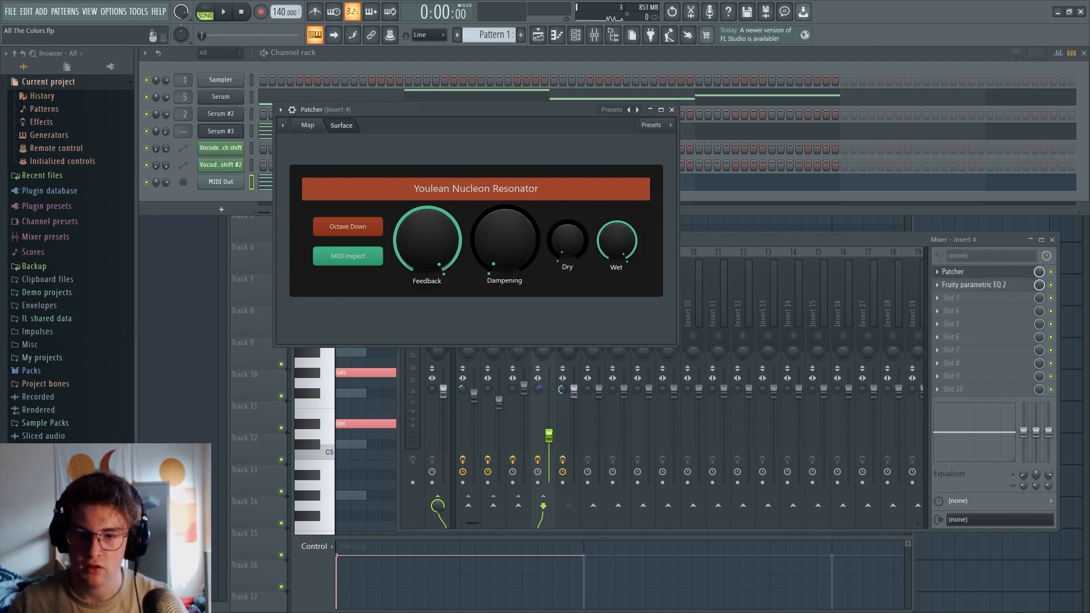
{"action": "left_click_drag", "start_coordinate": [568, 241], "coordinate": [568, 267]}
Check the routing and effect chain of mixer Insert 5, and return to Insert 4
{"action": "left_click", "coordinate": [693, 238]}
{"action": "left_click", "coordinate": [586, 314]}
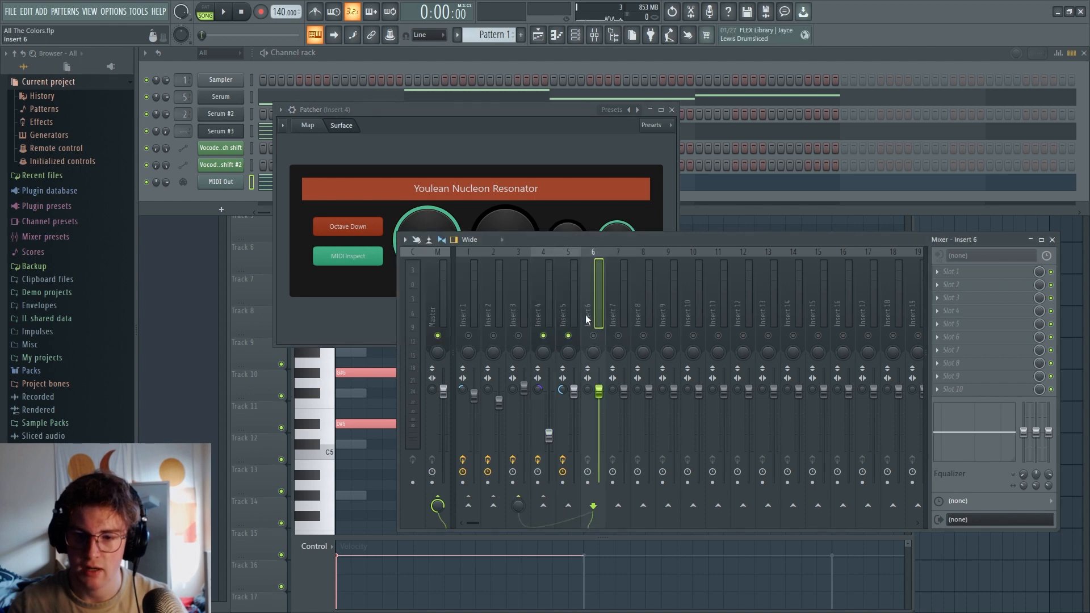
{"action": "left_click", "coordinate": [574, 318]}
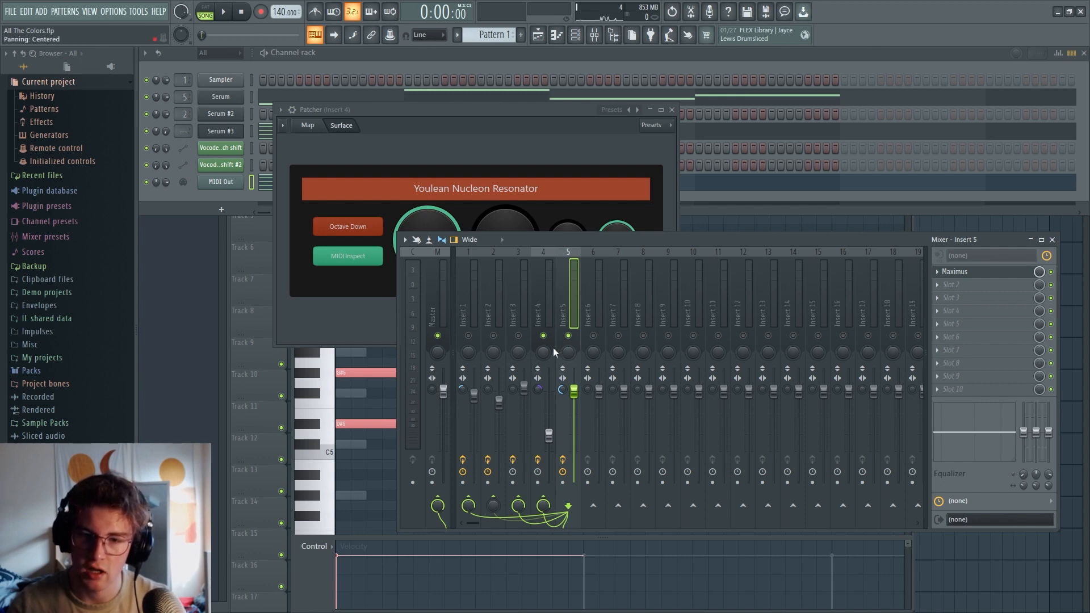
{"action": "left_click", "coordinate": [543, 263]}
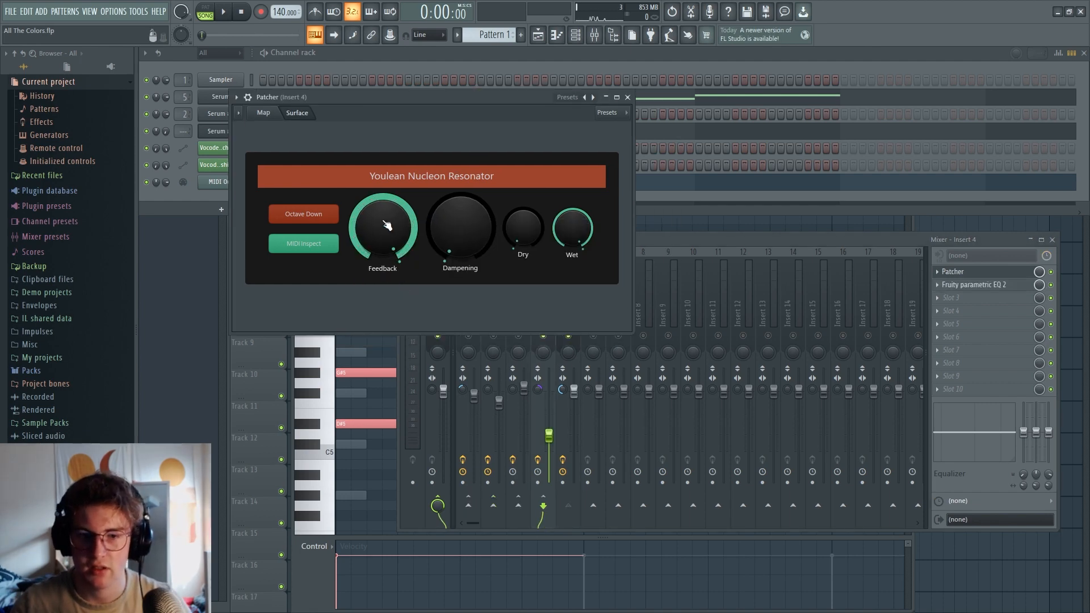
Audition the Youlean Nucleon Resonator with its Feedback lowered to under half and with it raised back near maximum
{"action": "left_click_drag", "start_coordinate": [386, 226], "coordinate": [386, 250]}
{"action": "key", "text": "space"}
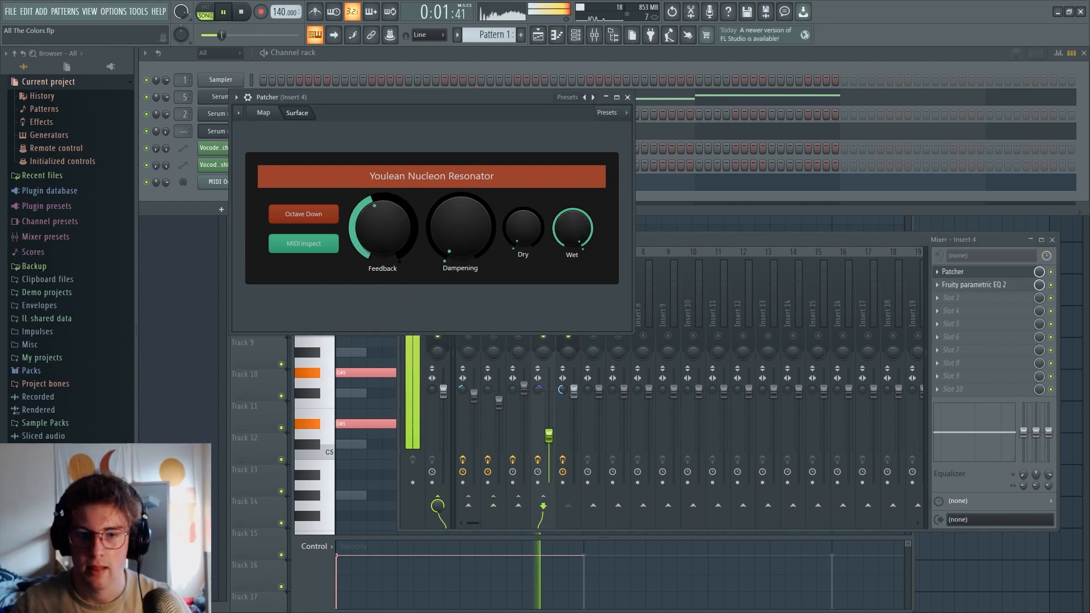
{"action": "key", "text": "space"}
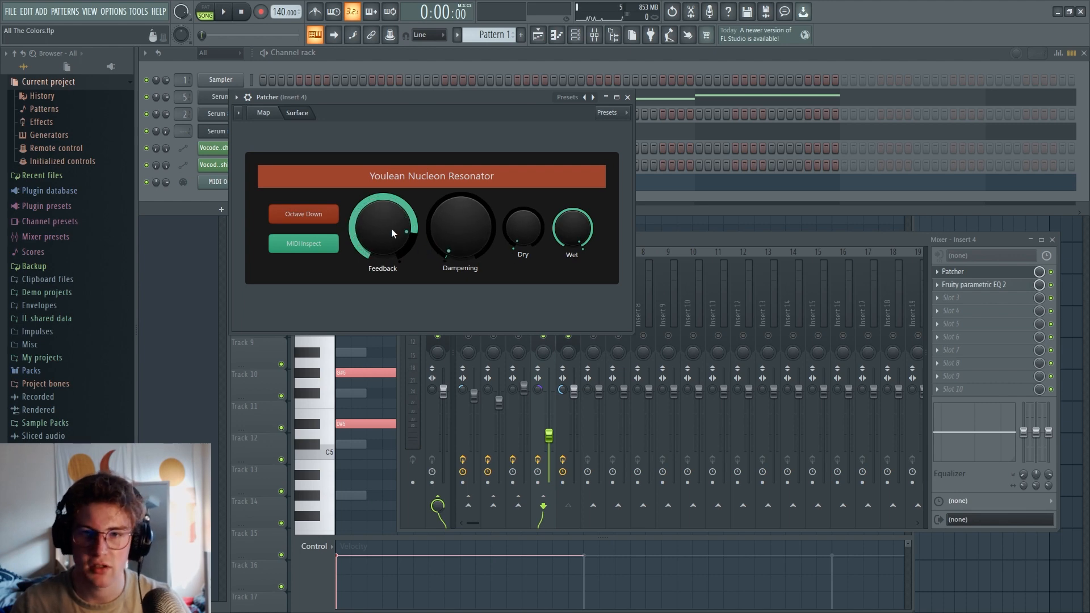
{"action": "left_click_drag", "start_coordinate": [398, 249], "coordinate": [396, 237]}
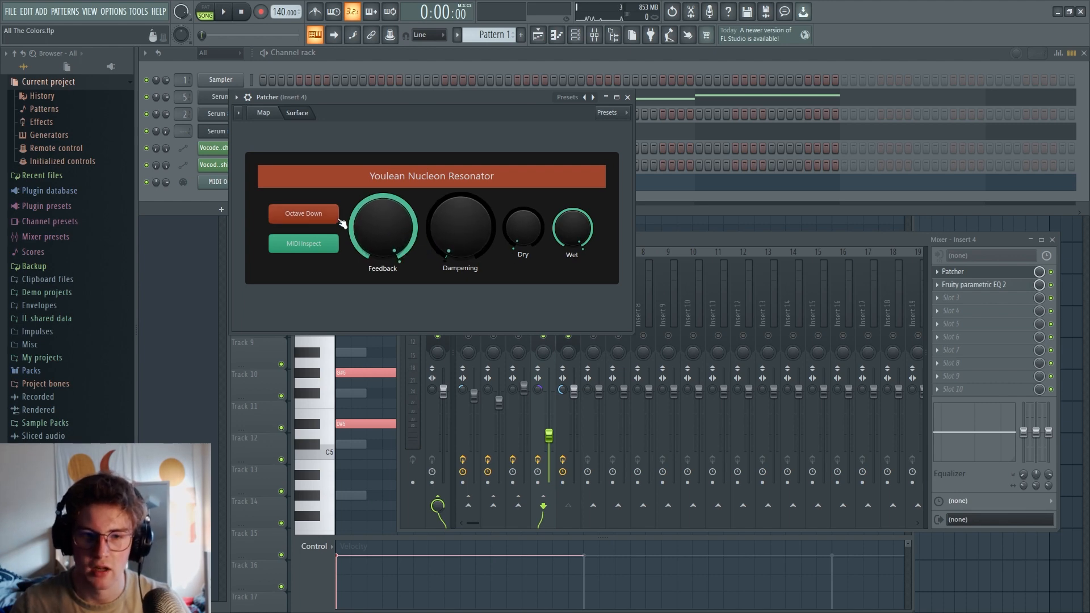
{"action": "key", "text": "space"}
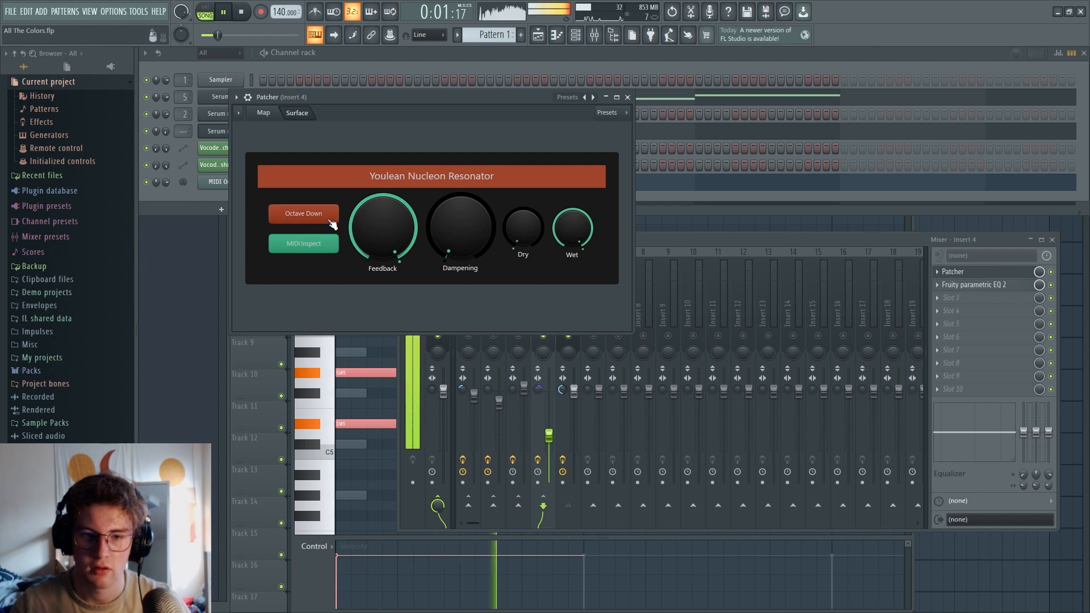
{"action": "key", "text": "space"}
Review the MIDI Out chord and the Patcher and Fruity Parametric EQ 2 settings on mixer Insert 4
{"action": "scroll", "coordinate": [445, 182], "scroll_direction": "down", "scroll_amount": 2}
{"action": "left_click", "coordinate": [410, 140]}
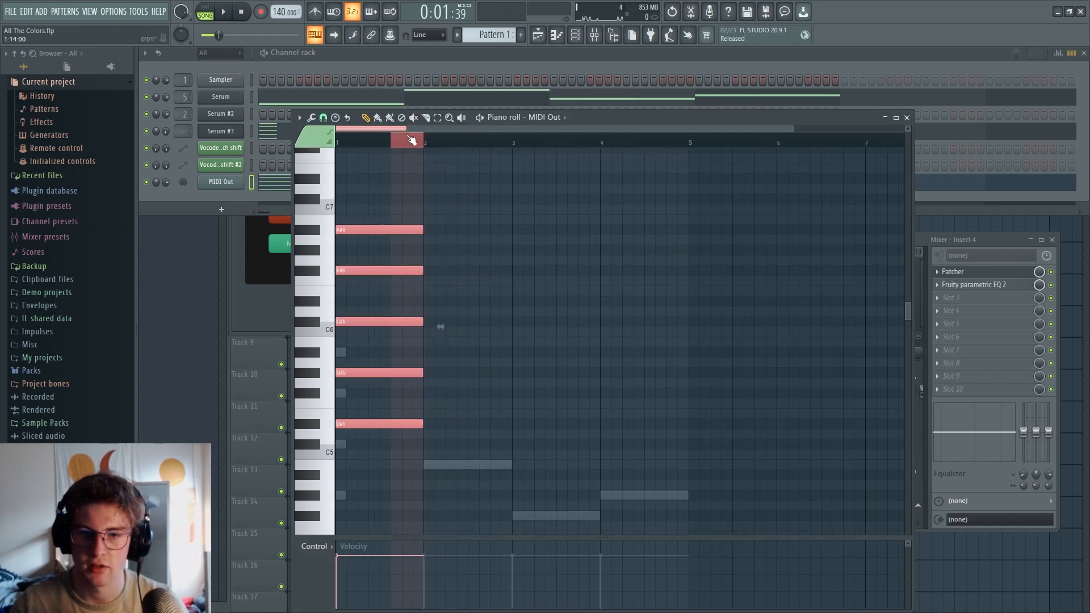
{"action": "left_click_drag", "start_coordinate": [413, 458], "coordinate": [400, 364]}
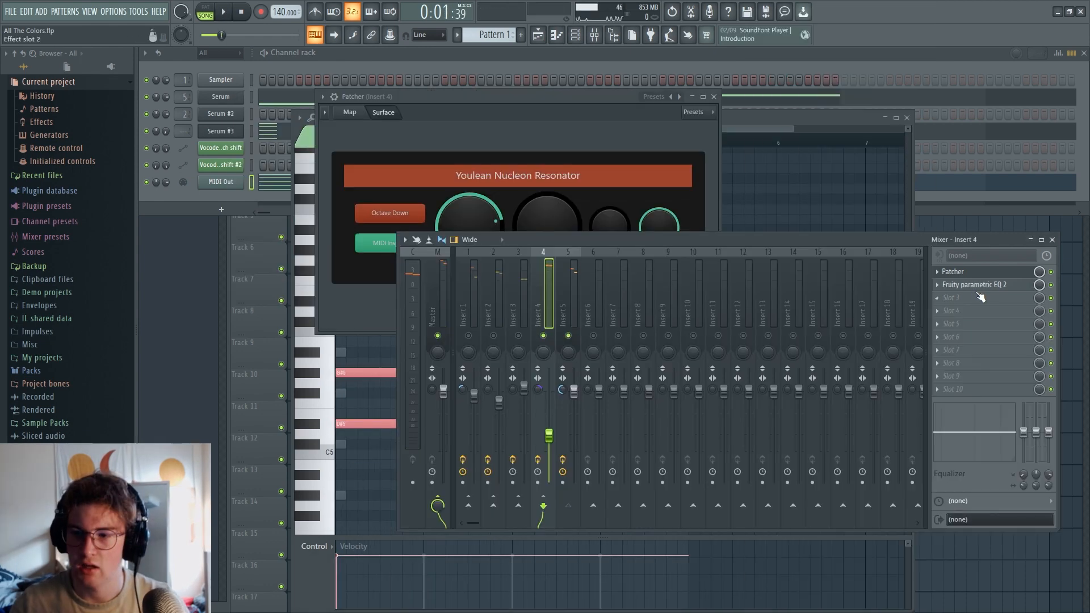
{"action": "left_click", "coordinate": [975, 285]}
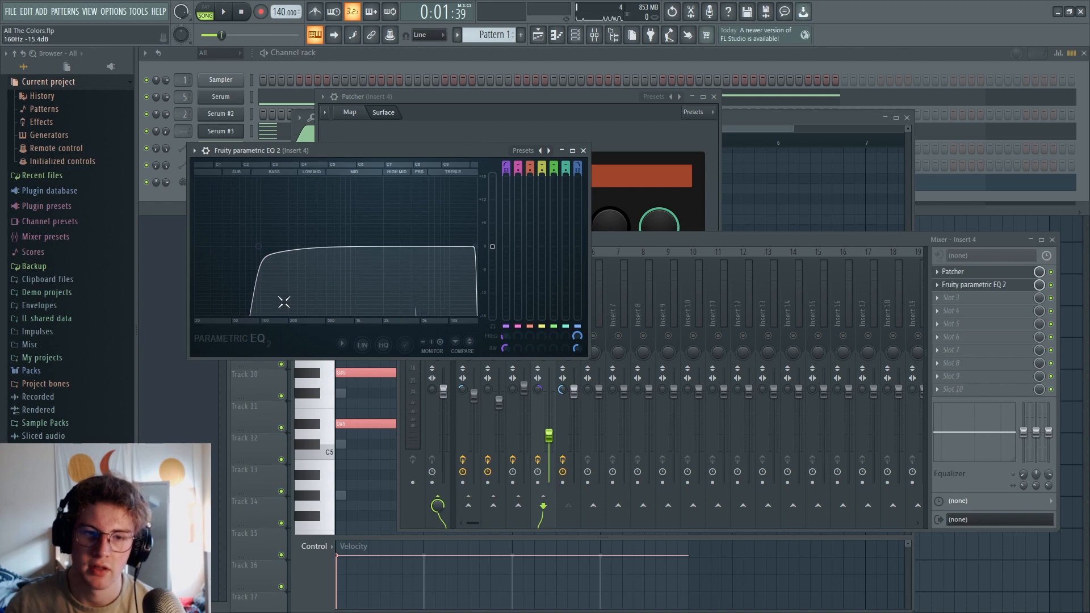
{"action": "left_click", "coordinate": [1002, 273]}
{"action": "left_click", "coordinate": [1002, 273]}
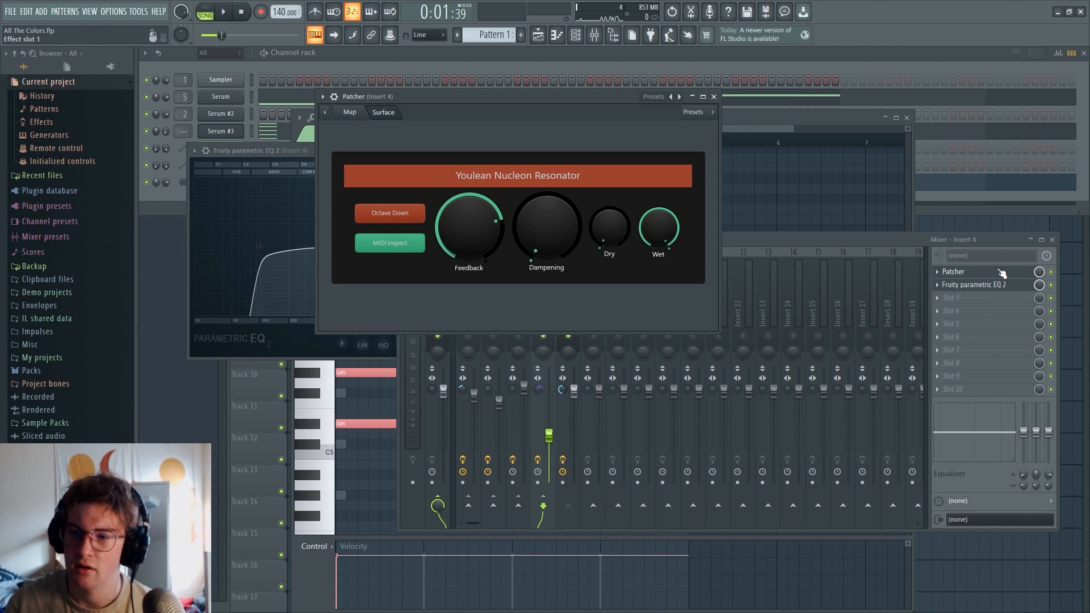
{"action": "left_click", "coordinate": [884, 241]}
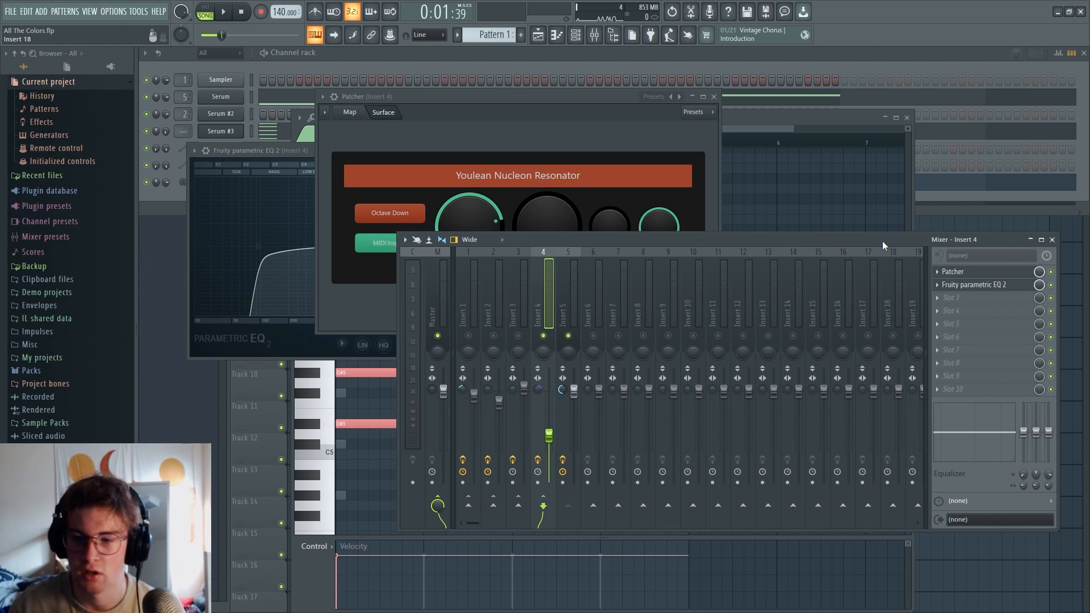
{"action": "left_click", "coordinate": [972, 286]}
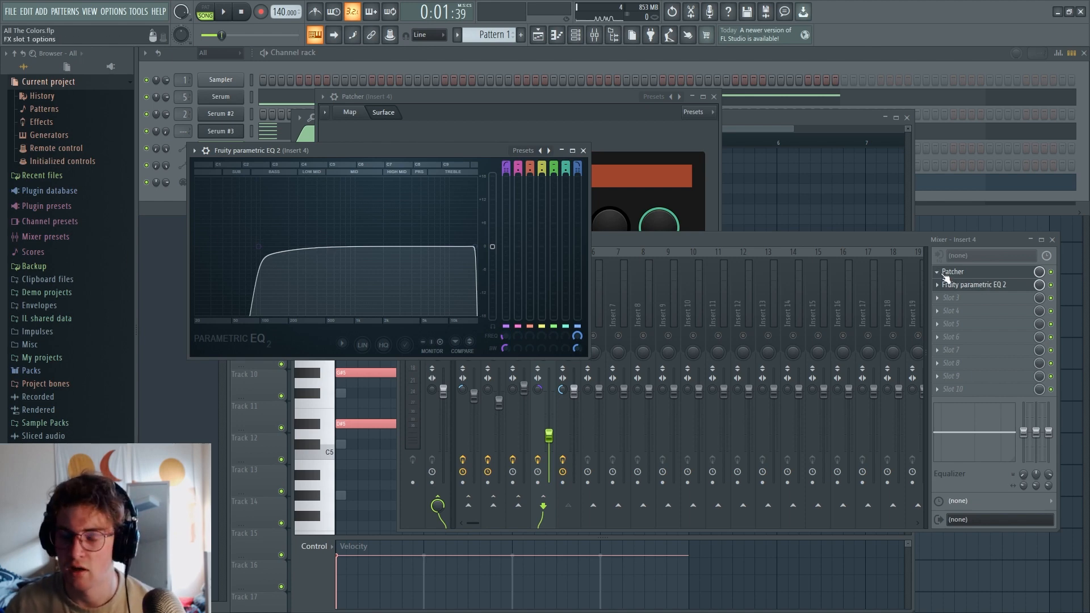
Mute mixer Insert 4, enable Insert 3 and play back the arrangement with Insert 3 selected
{"action": "left_click", "coordinate": [603, 244]}
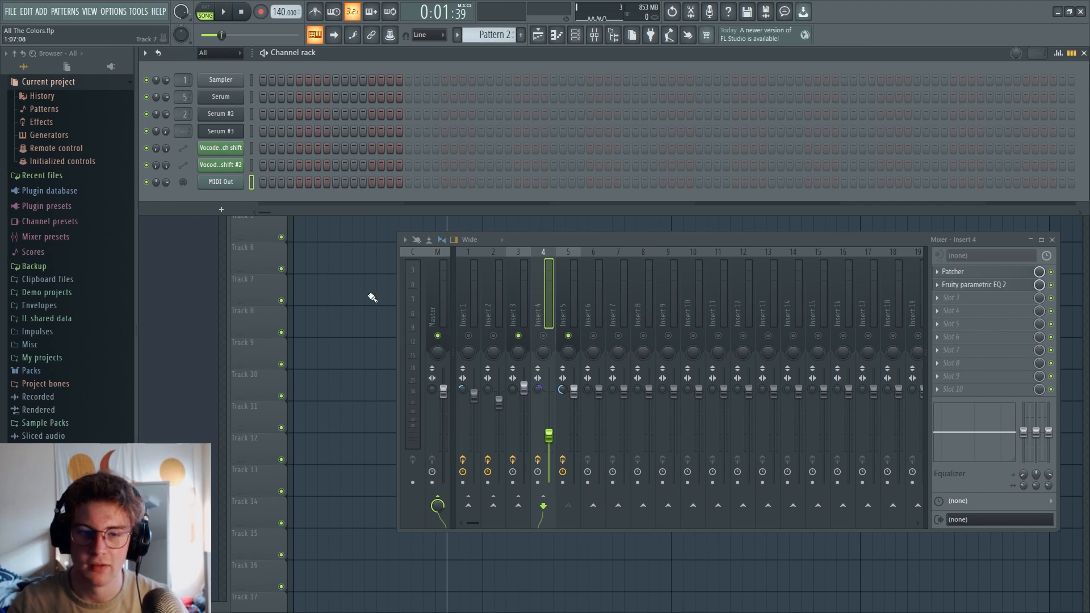
{"action": "key", "text": "F6"}
{"action": "key", "text": "space"}
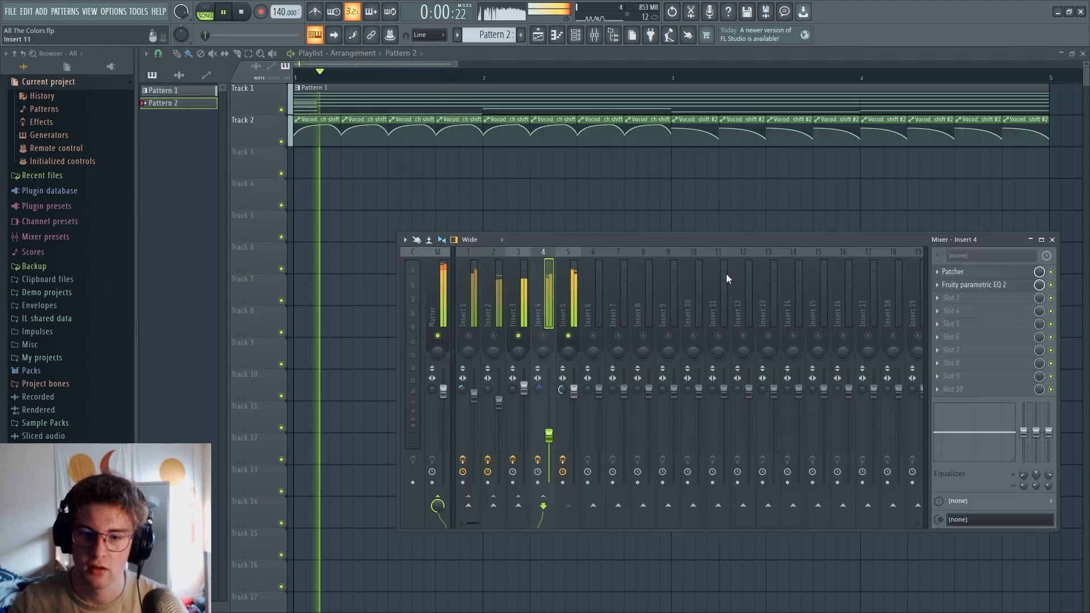
{"action": "left_click", "coordinate": [521, 300]}
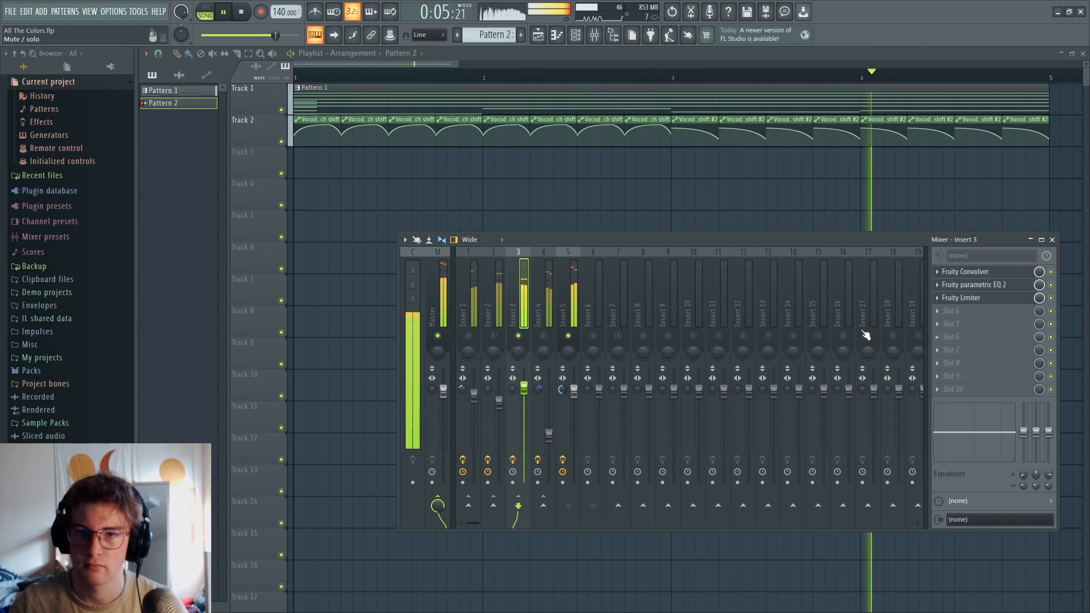
{"action": "key", "text": "space"}
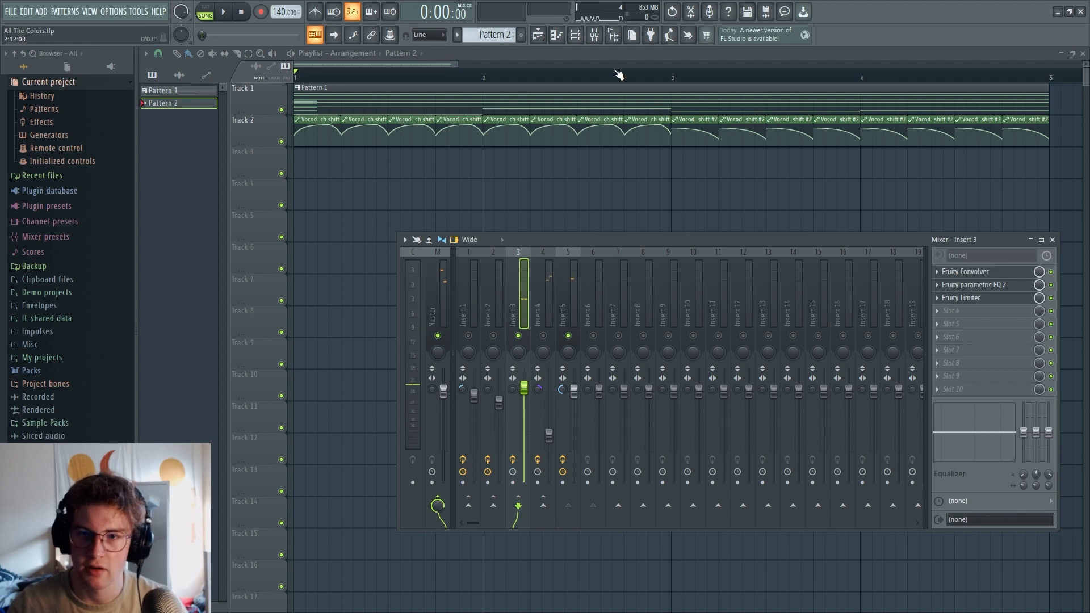
Open Fruity Convolver on Insert 3 and examine its ConvolverTest impulse waveform
{"action": "left_click", "coordinate": [584, 39]}
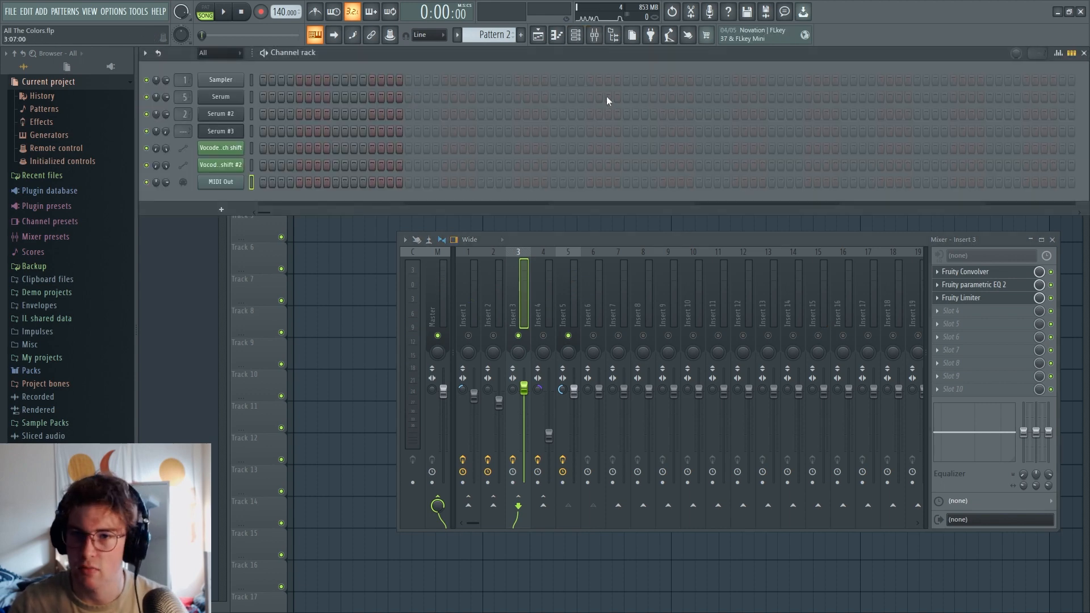
{"action": "left_click", "coordinate": [1003, 275]}
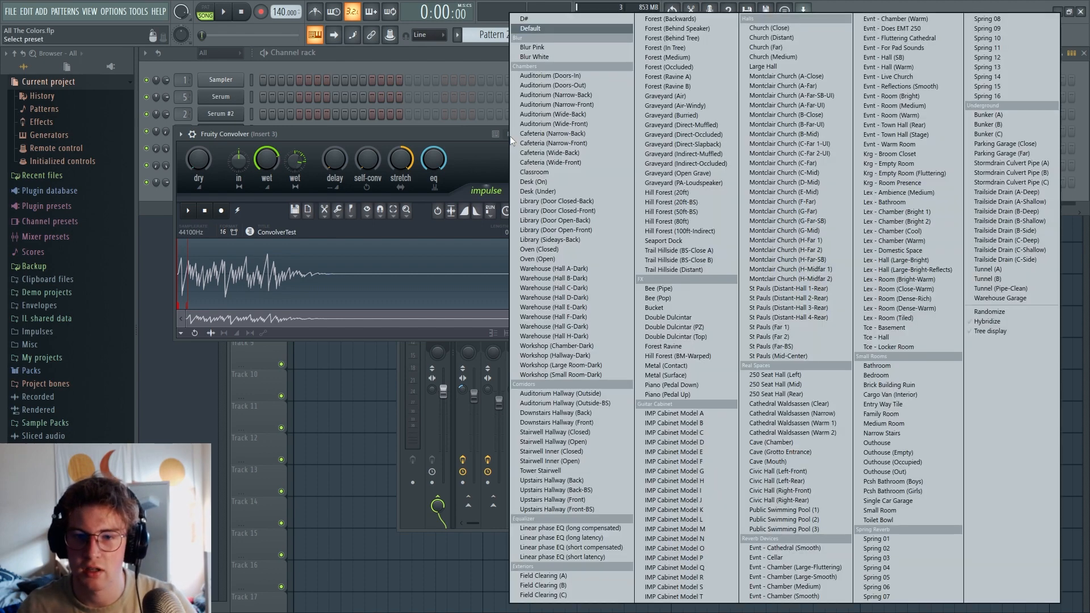
{"action": "left_click", "coordinate": [511, 149]}
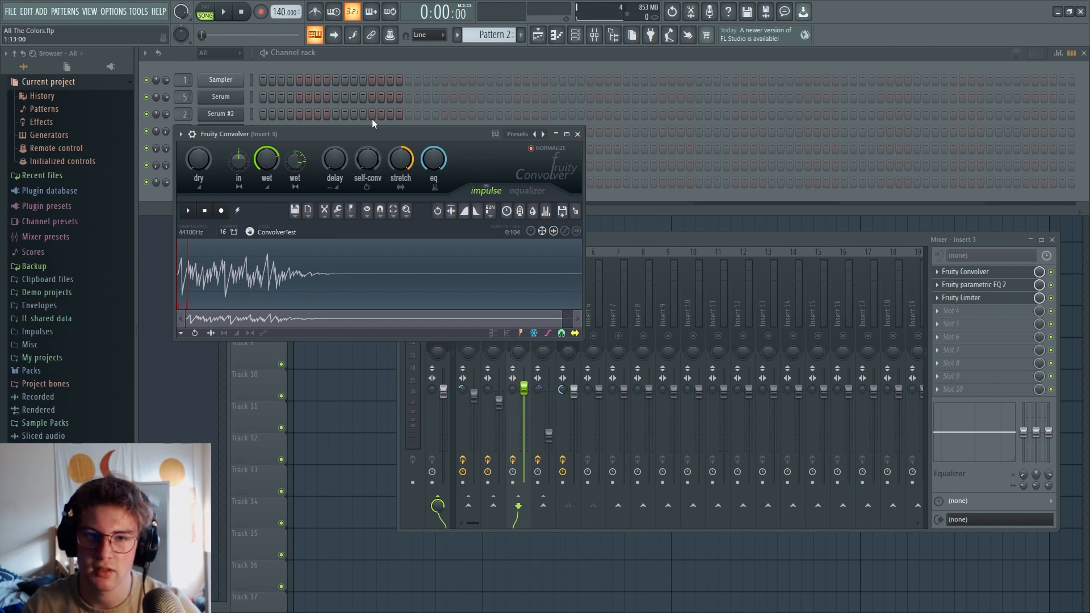
{"action": "left_click", "coordinate": [365, 56]}
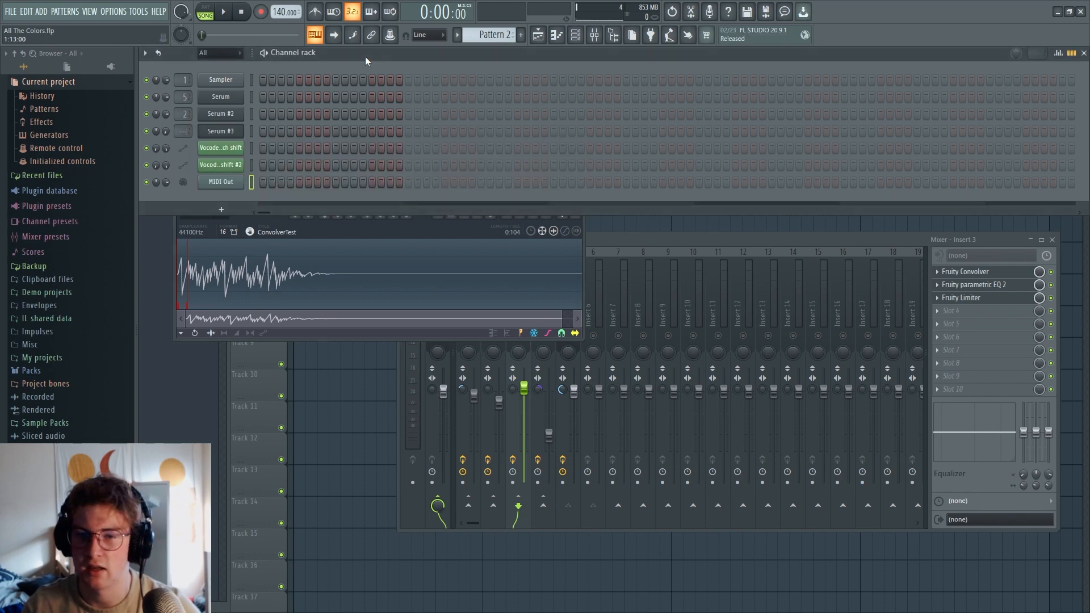
{"action": "left_click", "coordinate": [309, 263]}
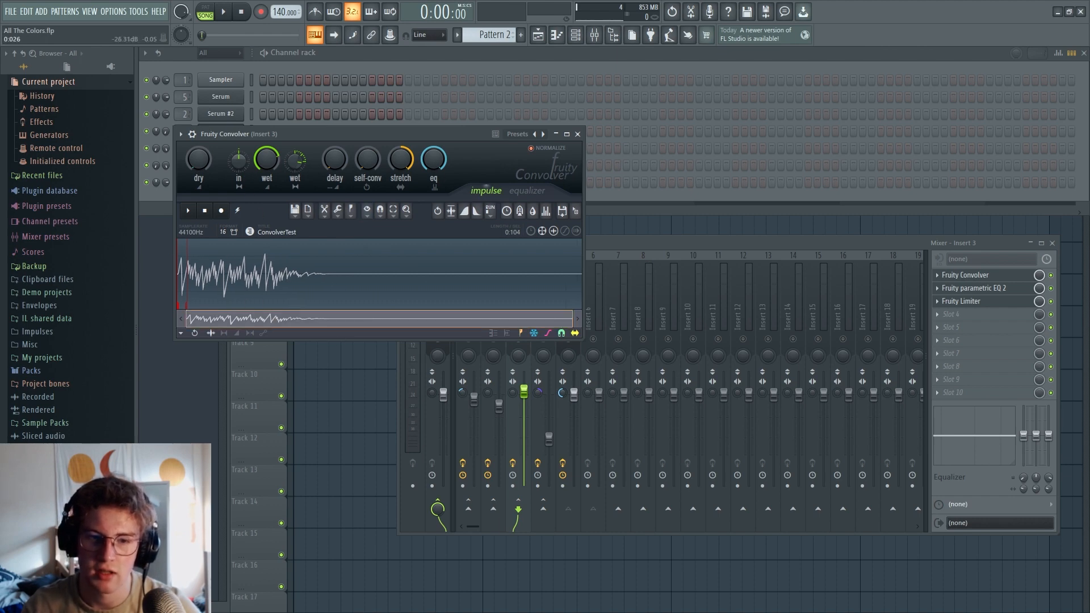
Add another Serum channel with its init patch to the channel rack and open its piano roll
{"action": "left_click", "coordinate": [357, 56]}
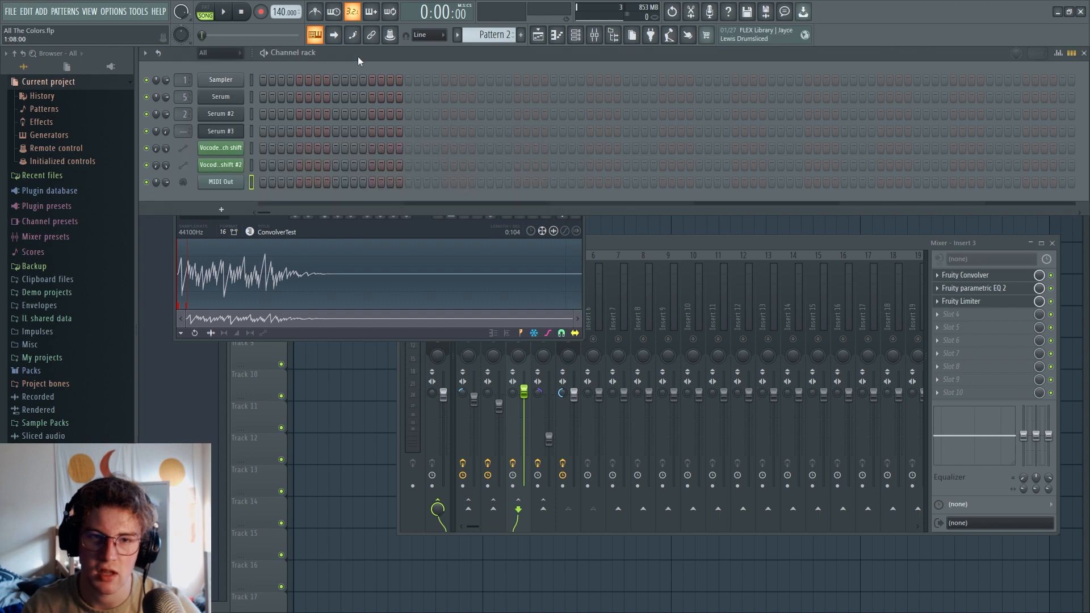
{"action": "left_click", "coordinate": [221, 209]}
{"action": "left_click", "coordinate": [337, 129]}
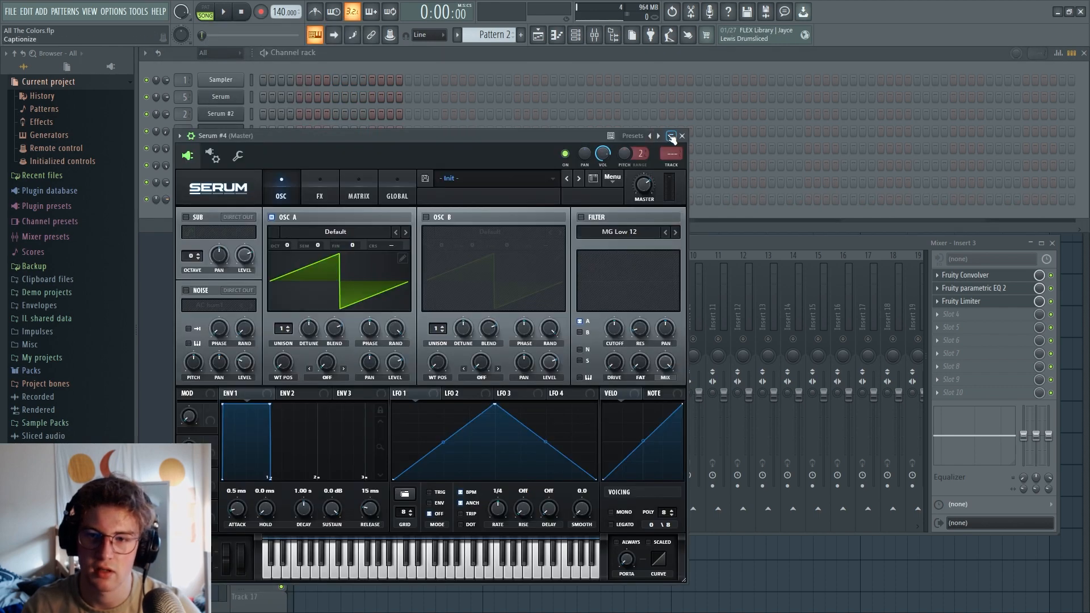
{"action": "left_click_drag", "start_coordinate": [537, 135], "coordinate": [698, 96]}
{"action": "right_click", "coordinate": [229, 201]}
{"action": "left_click", "coordinate": [269, 200]}
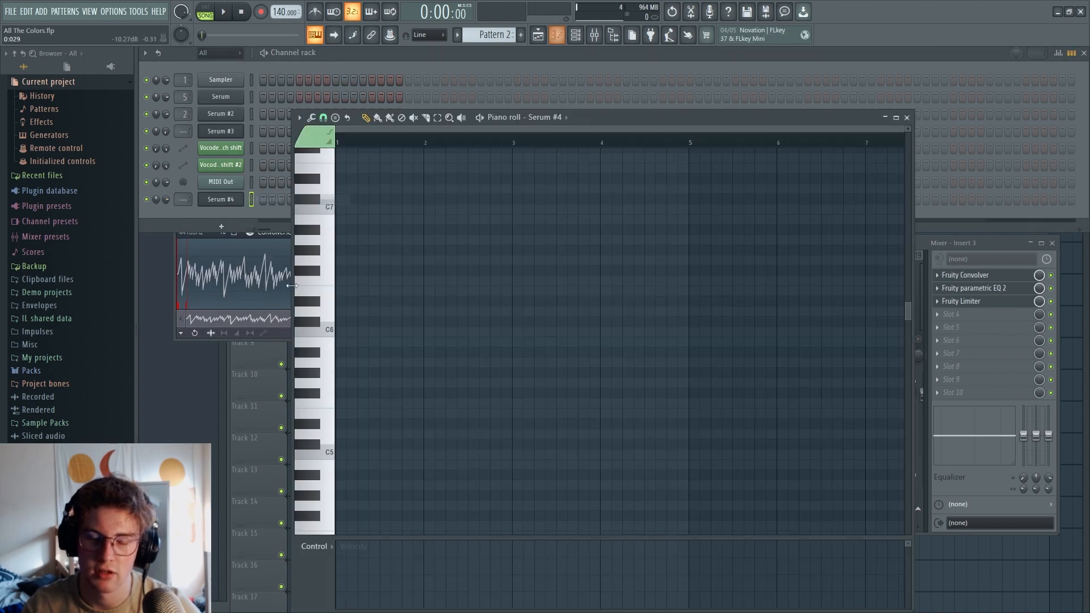
Enter a D#5, G#5, C#6, F#6 and A#6 chord for Serum #4 in Pattern 2 and shorten it to one step
{"action": "left_click", "coordinate": [323, 118]}
{"action": "left_click", "coordinate": [336, 118]}
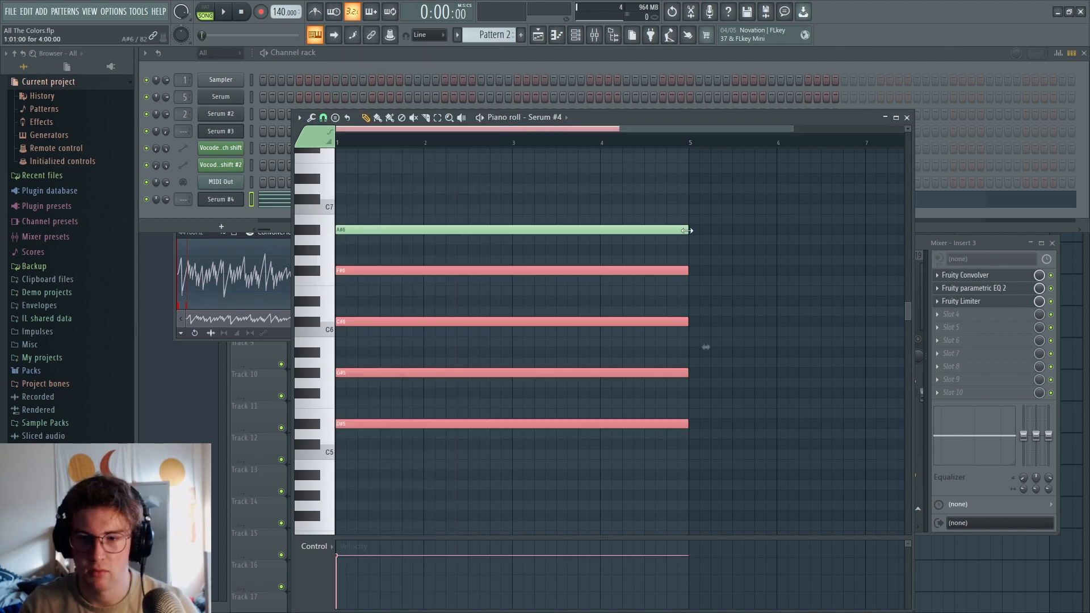
{"action": "left_click_drag", "start_coordinate": [688, 230], "coordinate": [478, 276]}
{"action": "key", "text": "ctrl+a"}
{"action": "left_click_drag", "start_coordinate": [706, 326], "coordinate": [361, 341]}
{"action": "key", "text": "space"}
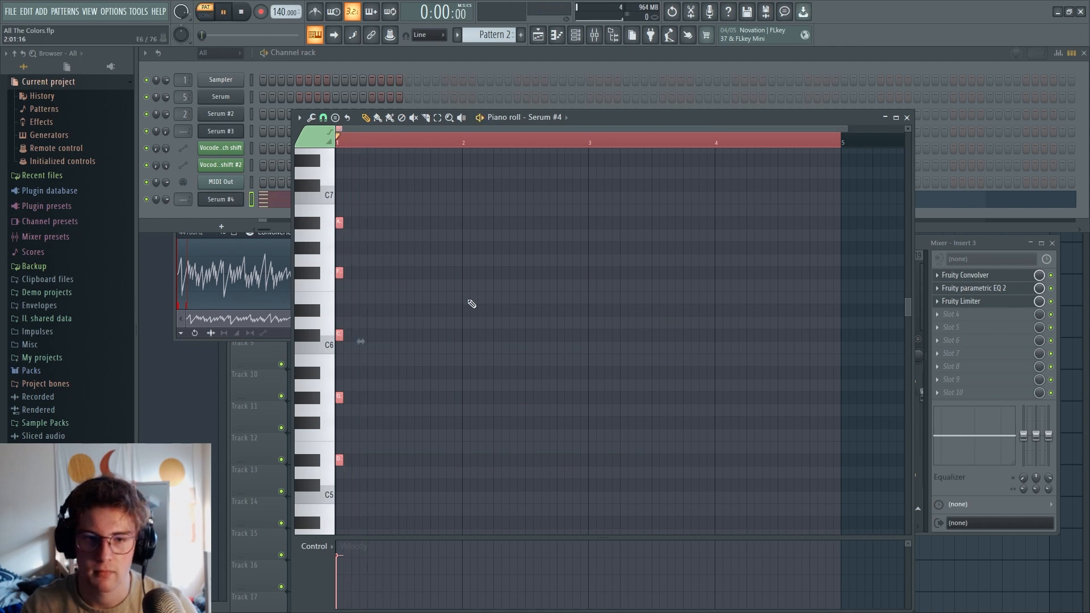
Try duplicating the chord's top three notes lower down at F#4, B4 and D#5
{"action": "scroll", "coordinate": [401, 445], "scroll_direction": "down", "scroll_amount": 2}
{"action": "left_click", "coordinate": [405, 442], "text": "ctrl"}
{"action": "scroll", "coordinate": [404, 431], "scroll_direction": "up", "scroll_amount": 3}
{"action": "left_click_drag", "start_coordinate": [406, 402], "coordinate": [329, 244]}
{"action": "scroll", "coordinate": [356, 309], "scroll_direction": "down", "scroll_amount": 3}
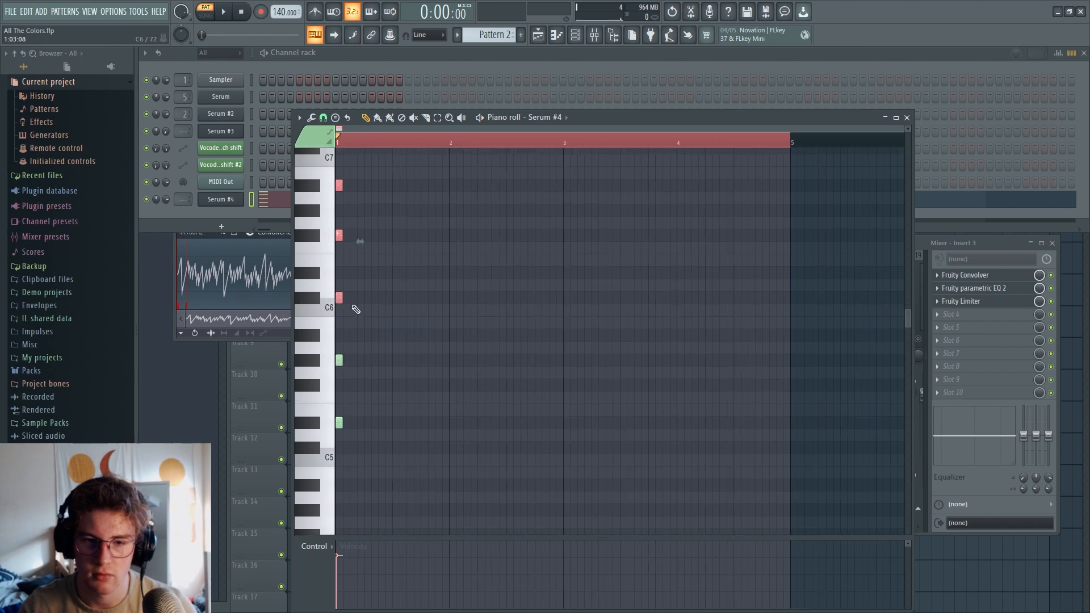
{"action": "left_click_drag", "start_coordinate": [335, 299], "coordinate": [334, 418]}
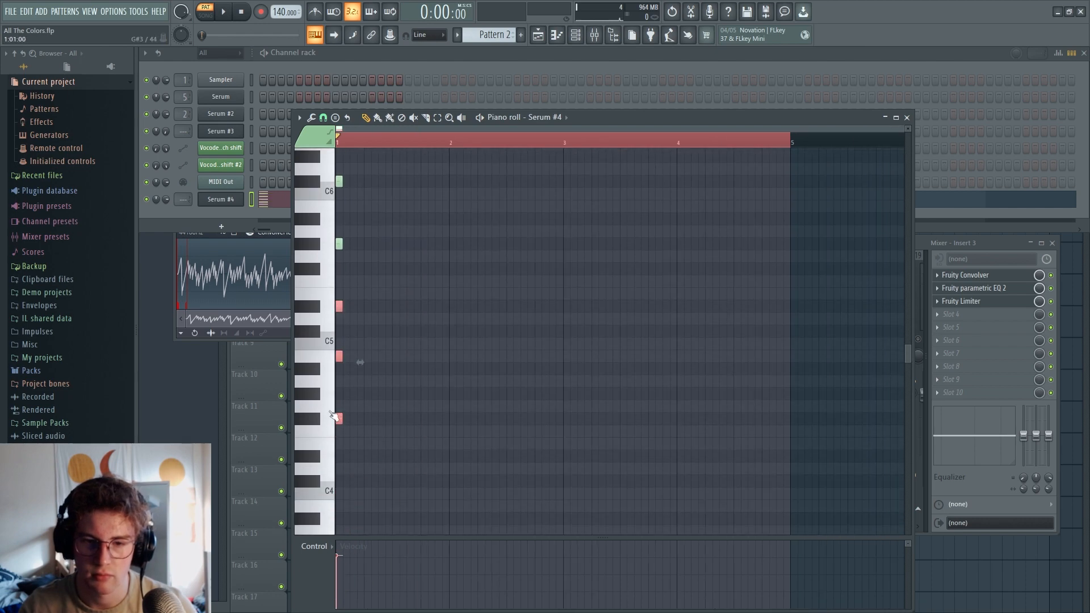
{"action": "left_click", "coordinate": [400, 379], "text": "ctrl"}
Add a one-step D#4 bass note beneath the Serum #4 chord and play the pattern
{"action": "left_click", "coordinate": [338, 481]}
{"action": "key", "text": "space"}
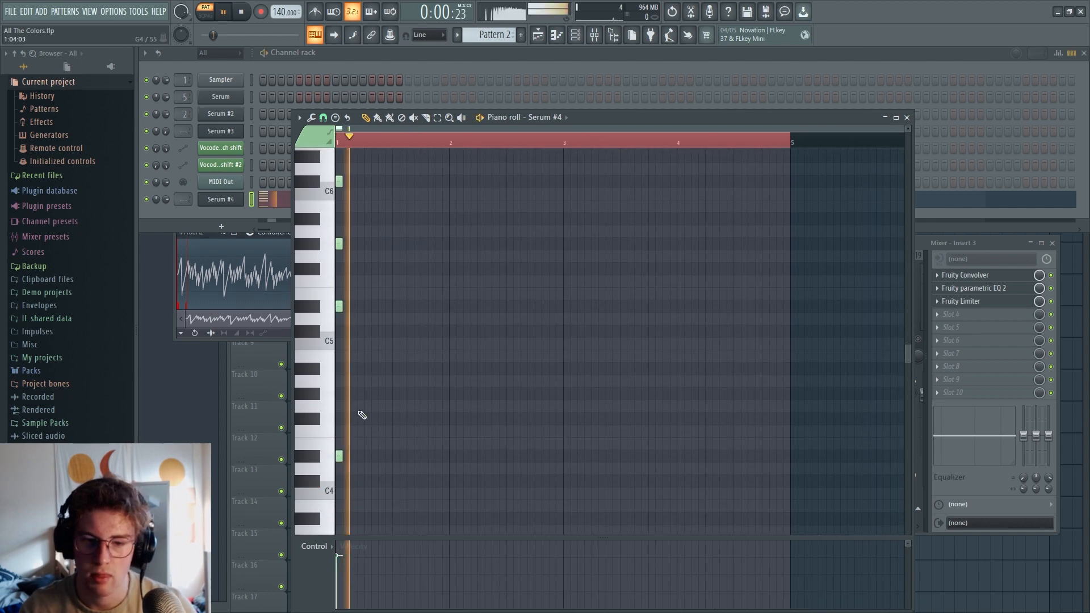
{"action": "key", "text": "space"}
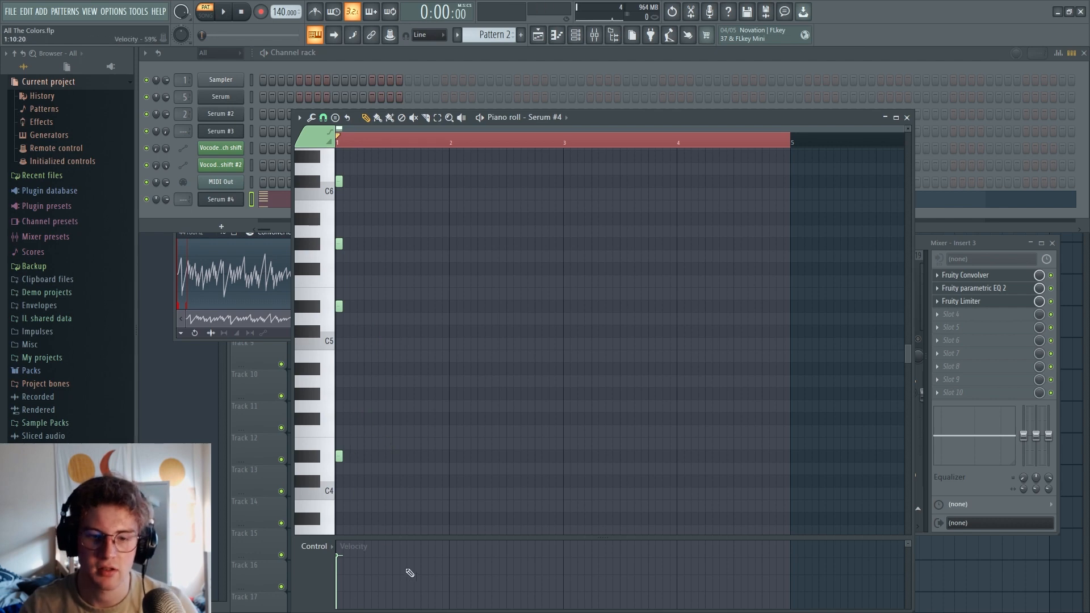
Place Pattern 2 at the start of playlist Track 5 and trim the clip to one step
{"action": "left_click", "coordinate": [1075, 347]}
{"action": "left_click", "coordinate": [806, 324]}
{"action": "left_click_drag", "start_coordinate": [842, 324], "coordinate": [343, 231]}
{"action": "scroll", "coordinate": [180, 262], "scroll_direction": "up", "scroll_amount": 1}
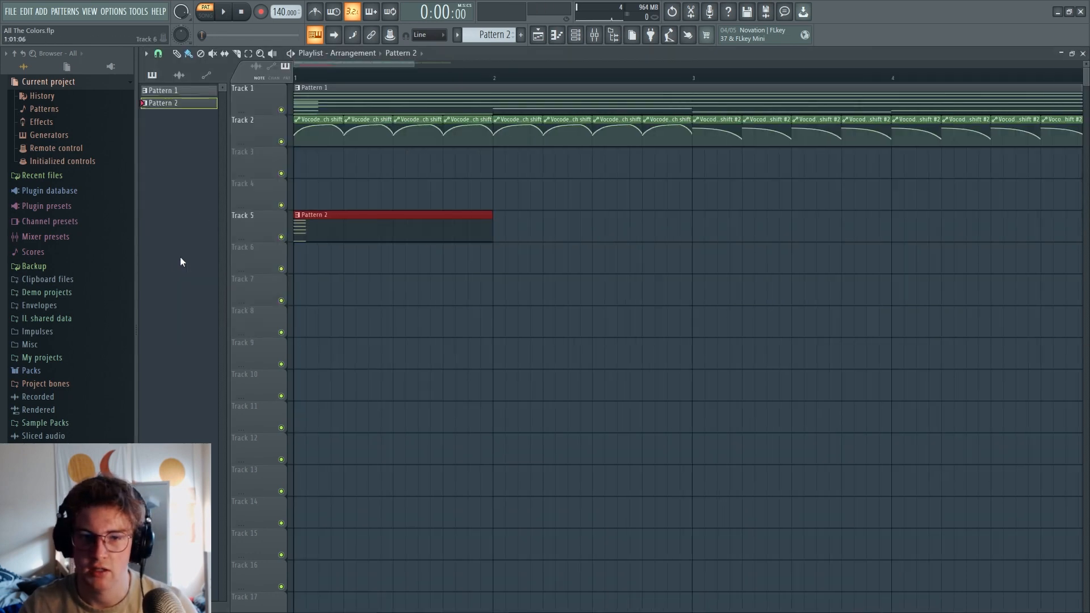
{"action": "left_click_drag", "start_coordinate": [703, 225], "coordinate": [293, 242]}
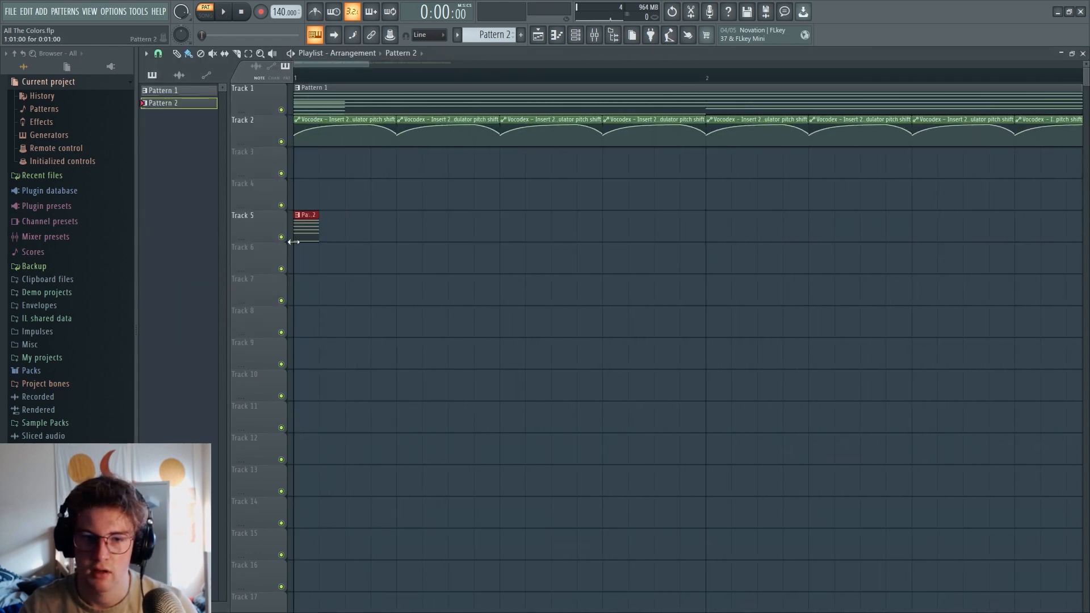
Solo playlist Track 5, select the Pattern 2 clip's one-step time range and export it as Convolver3.wav
{"action": "right_click", "coordinate": [287, 240]}
{"action": "left_click", "coordinate": [322, 193]}
{"action": "right_click", "coordinate": [283, 239]}
{"action": "left_click_drag", "start_coordinate": [326, 76], "coordinate": [287, 77]}
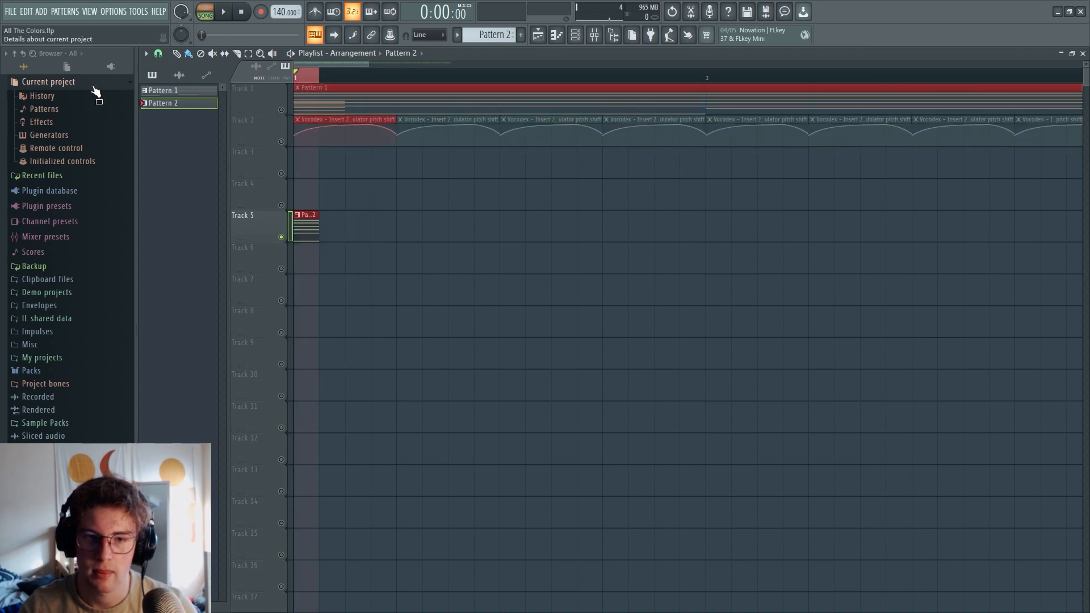
{"action": "left_click", "coordinate": [11, 11]}
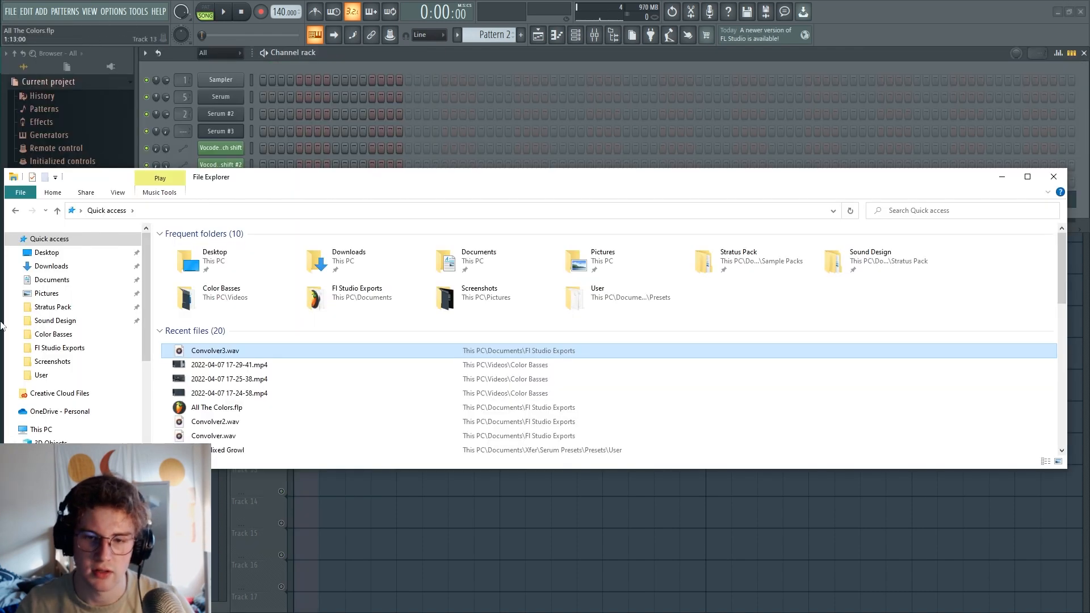
Load the exported Convolver3.wav from File Explorer as the impulse of Fruity Convolver on mixer Insert 3
{"action": "left_click", "coordinate": [596, 35]}
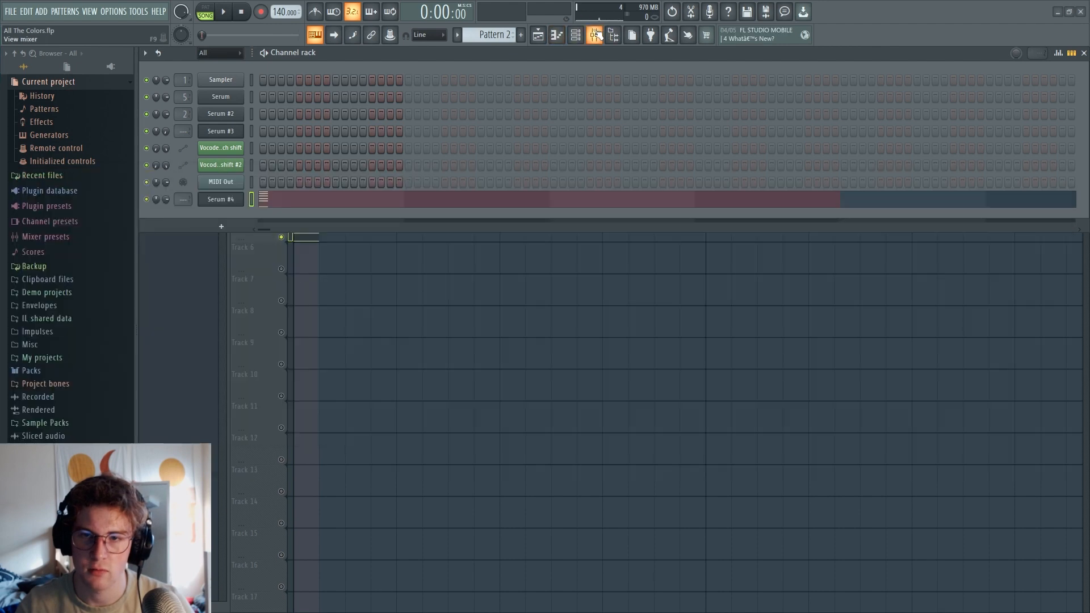
{"action": "left_click", "coordinate": [525, 312]}
{"action": "left_click", "coordinate": [569, 309]}
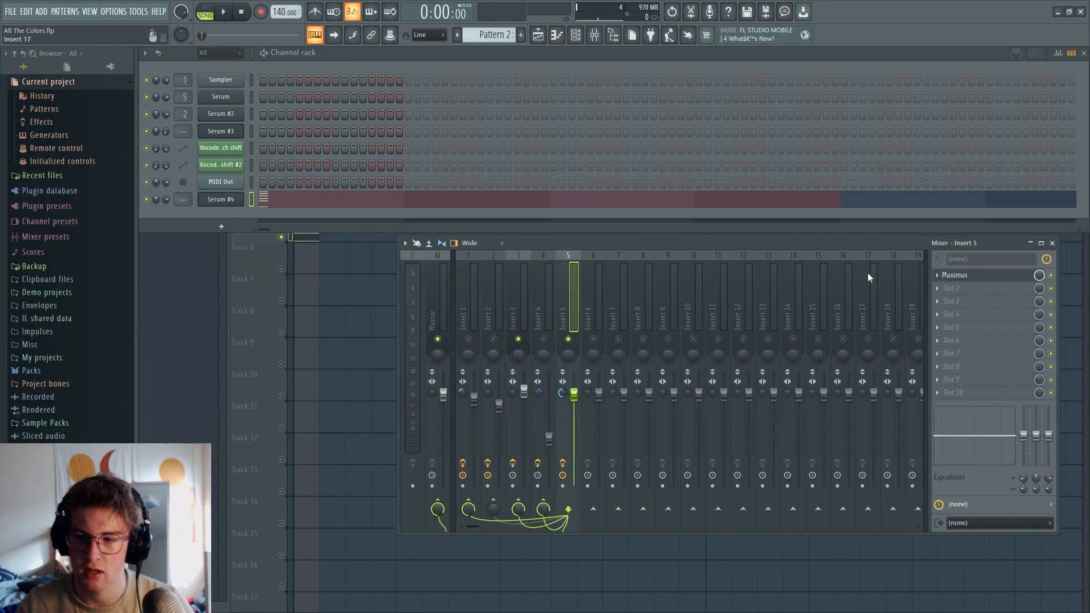
{"action": "left_click", "coordinate": [523, 303]}
{"action": "left_click", "coordinate": [972, 275]}
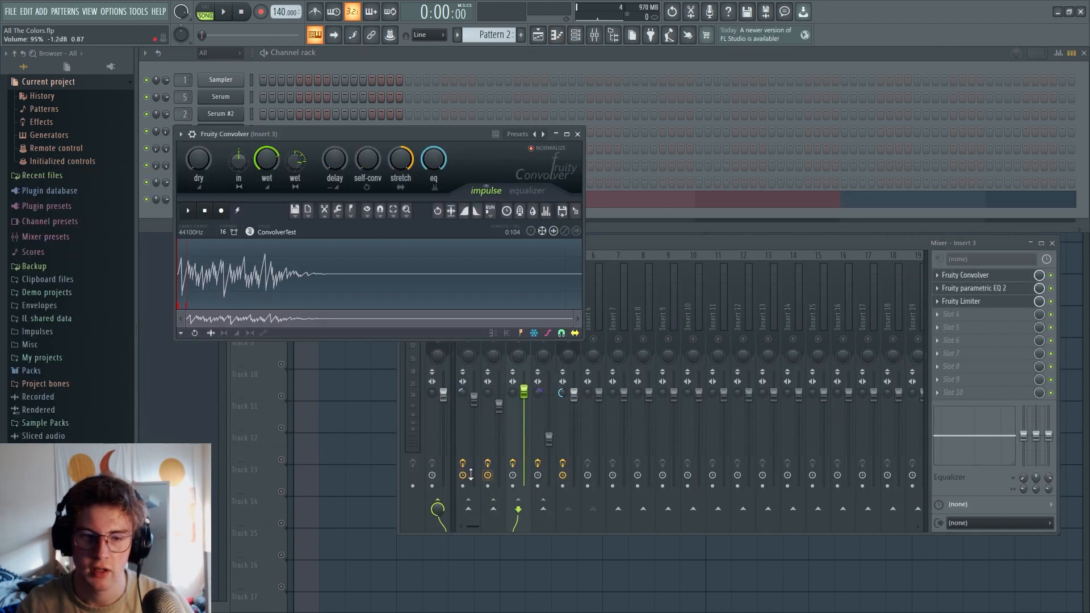
{"action": "key", "text": "alt+Tab"}
{"action": "left_click_drag", "start_coordinate": [285, 180], "coordinate": [936, 265]}
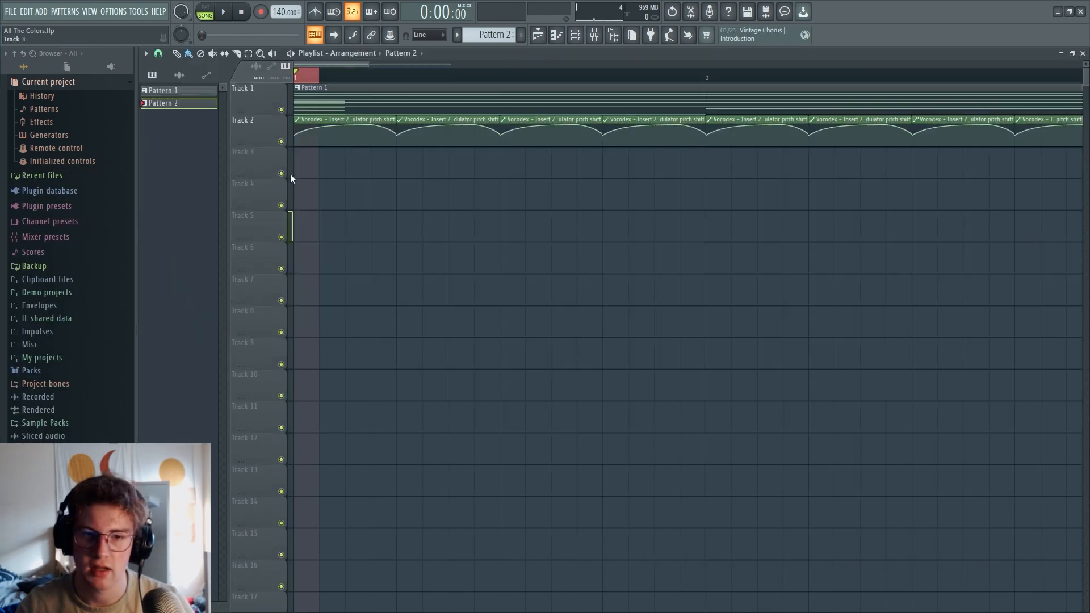
Fade out the Convolver3 impulse in Insert 3's Fruity Convolver and play the arrangement
{"action": "key", "text": "space"}
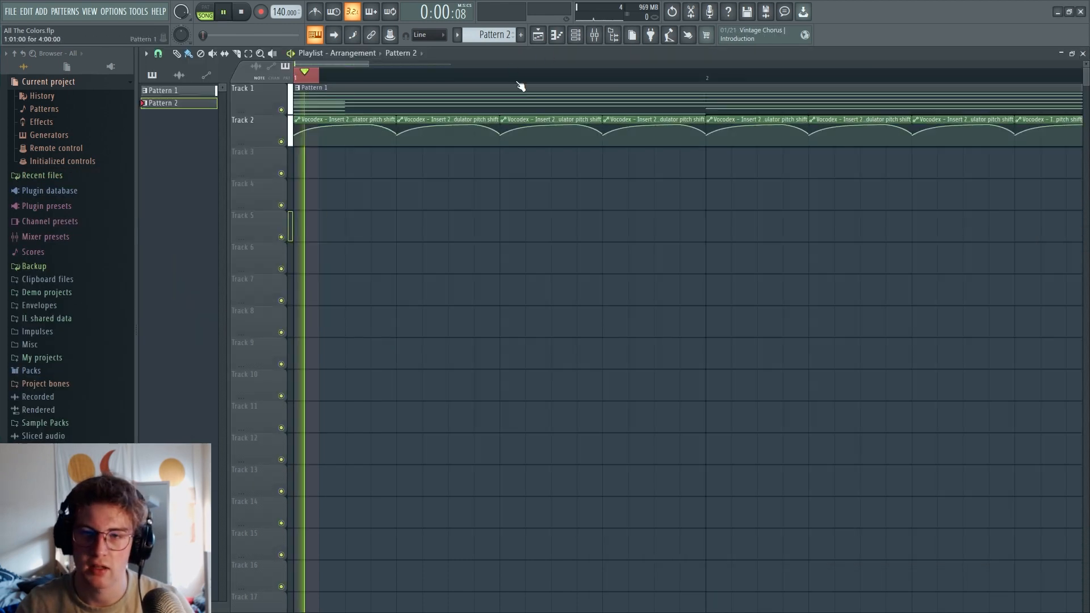
{"action": "key", "text": "space"}
{"action": "left_click", "coordinate": [594, 34]}
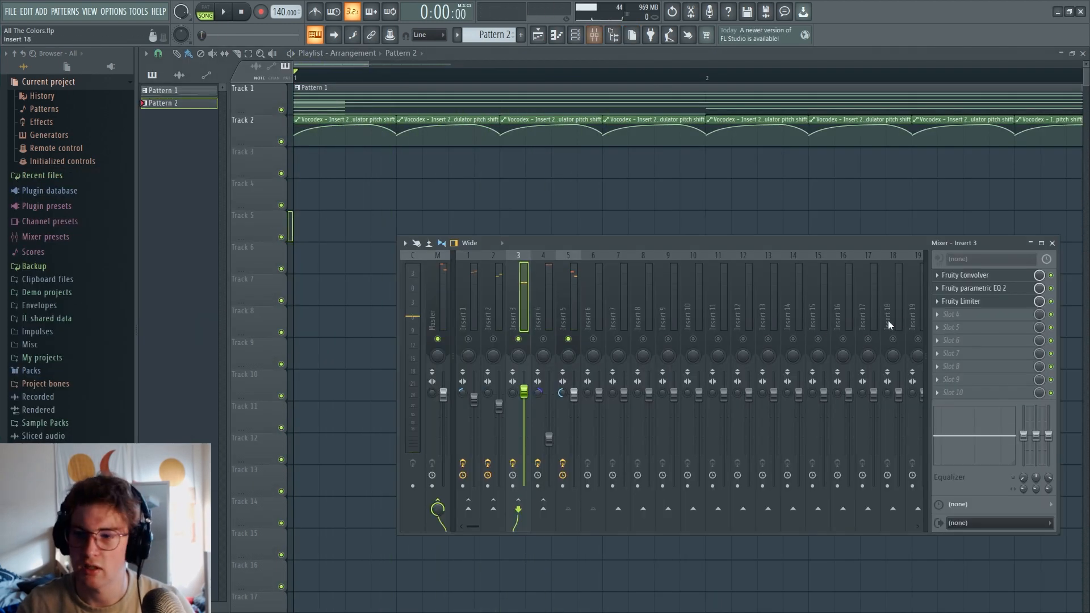
{"action": "left_click", "coordinate": [968, 276]}
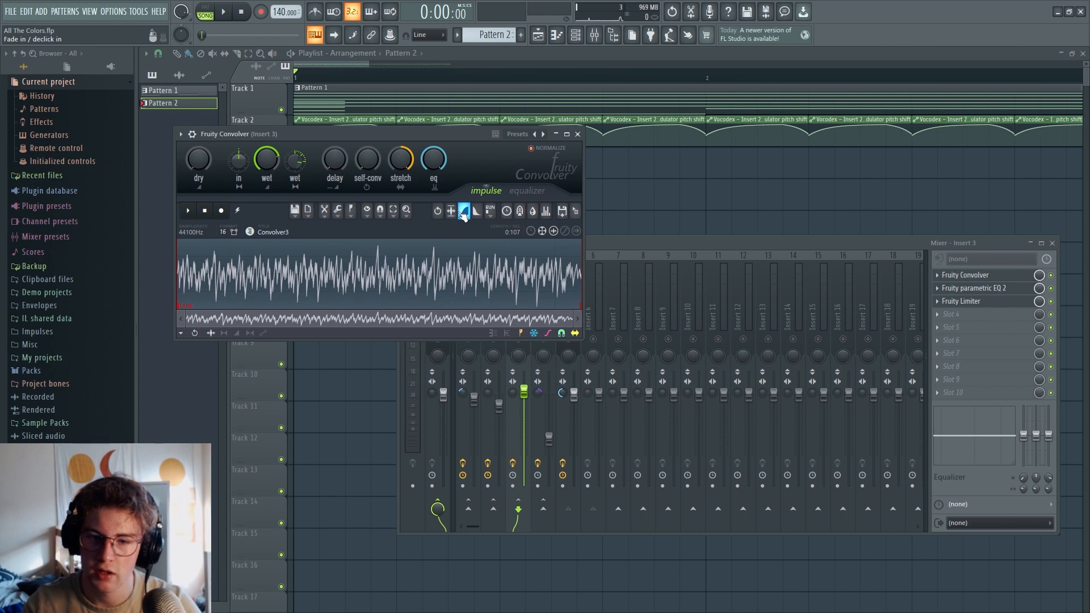
{"action": "left_click", "coordinate": [224, 15]}
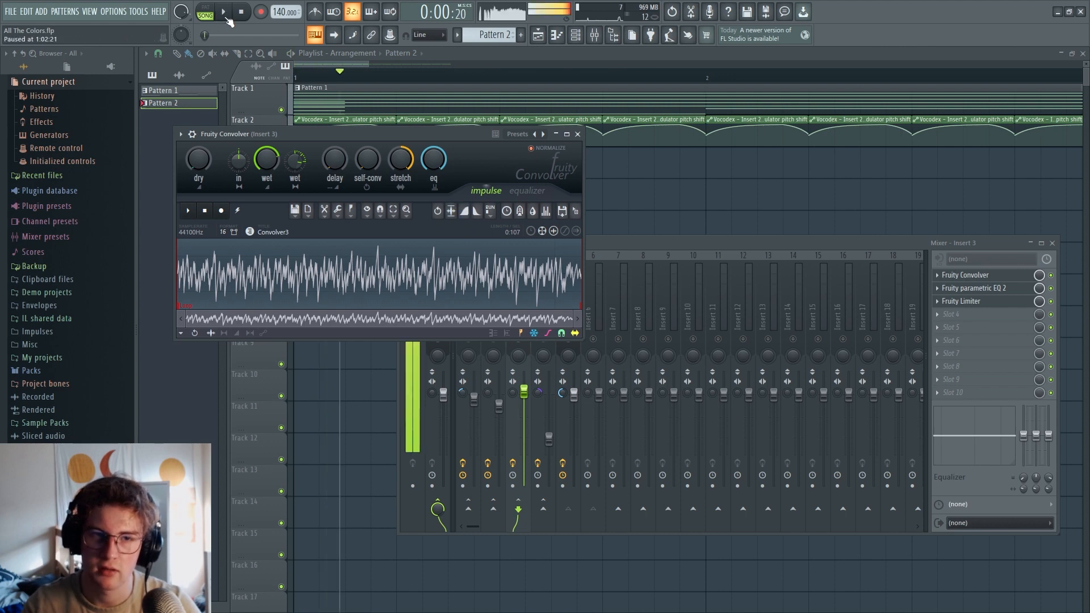
{"action": "left_click", "coordinate": [477, 215]}
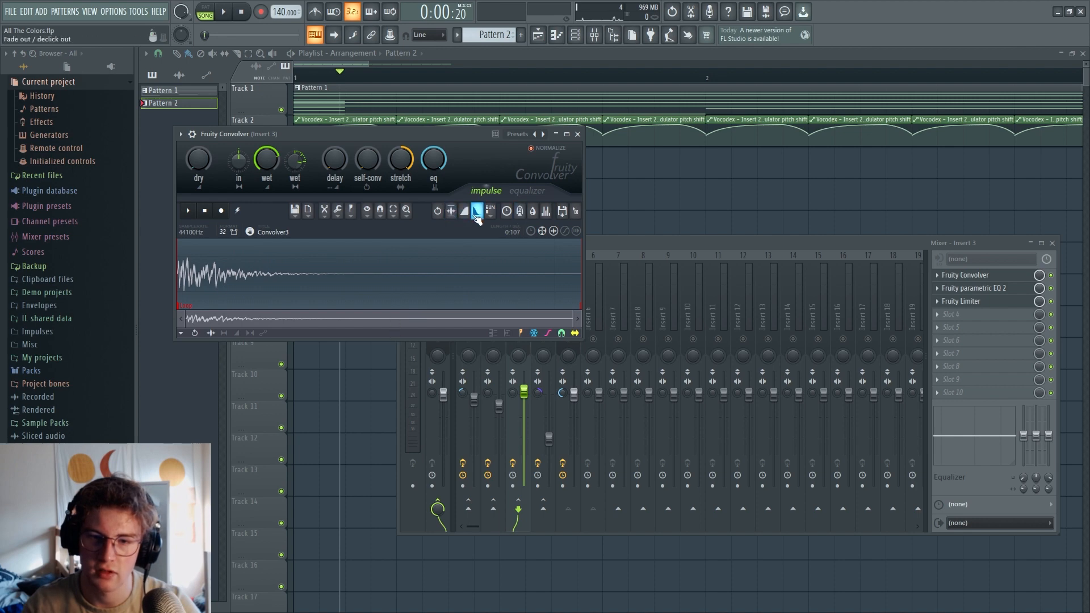
{"action": "key", "text": "space"}
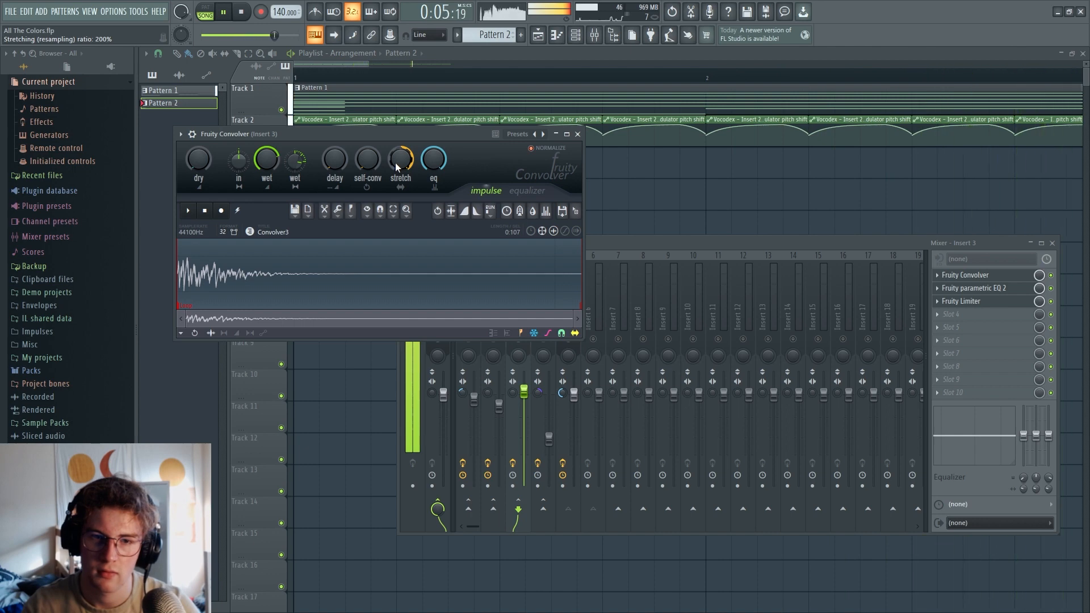
{"action": "key", "text": "space"}
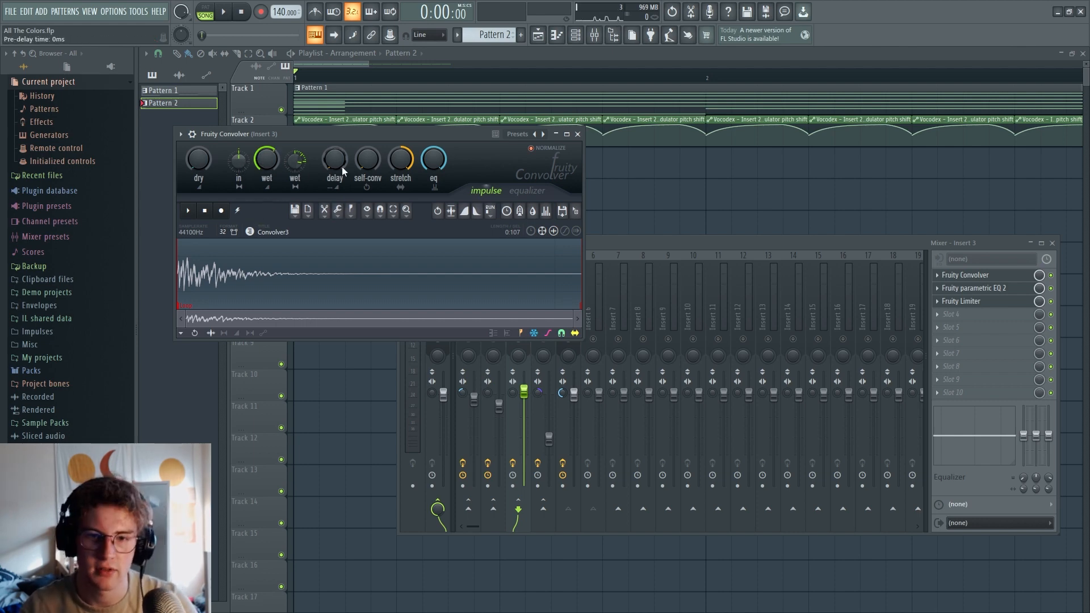
Try a 66 ms pre-delay in Fruity Convolver during playback and reset it to 0 ms
{"action": "key", "text": "space"}
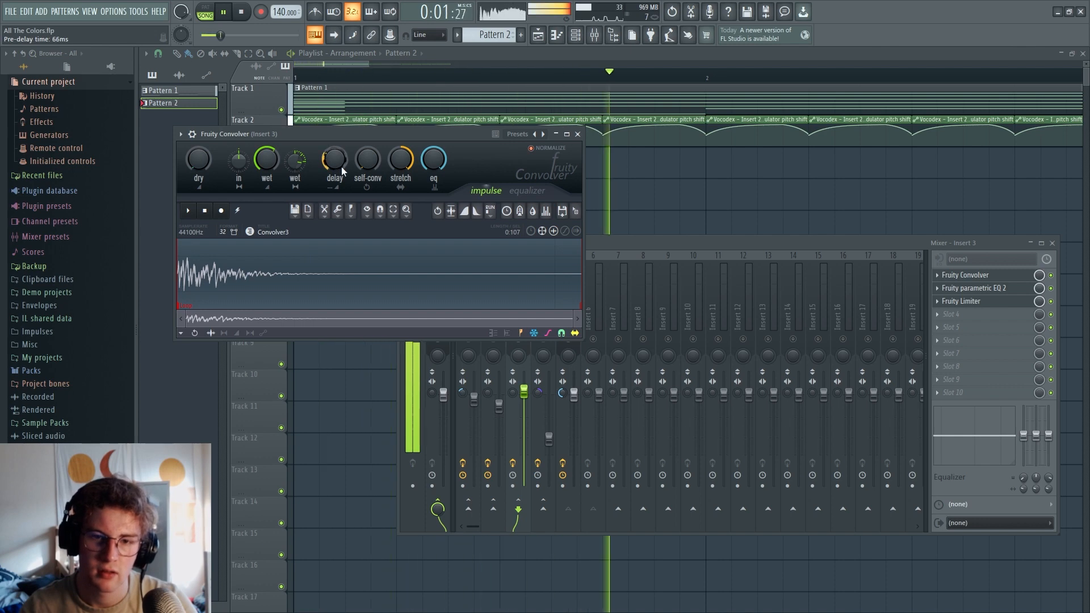
{"action": "key", "text": "space"}
{"action": "scroll", "coordinate": [335, 171], "scroll_direction": "down", "scroll_amount": 10}
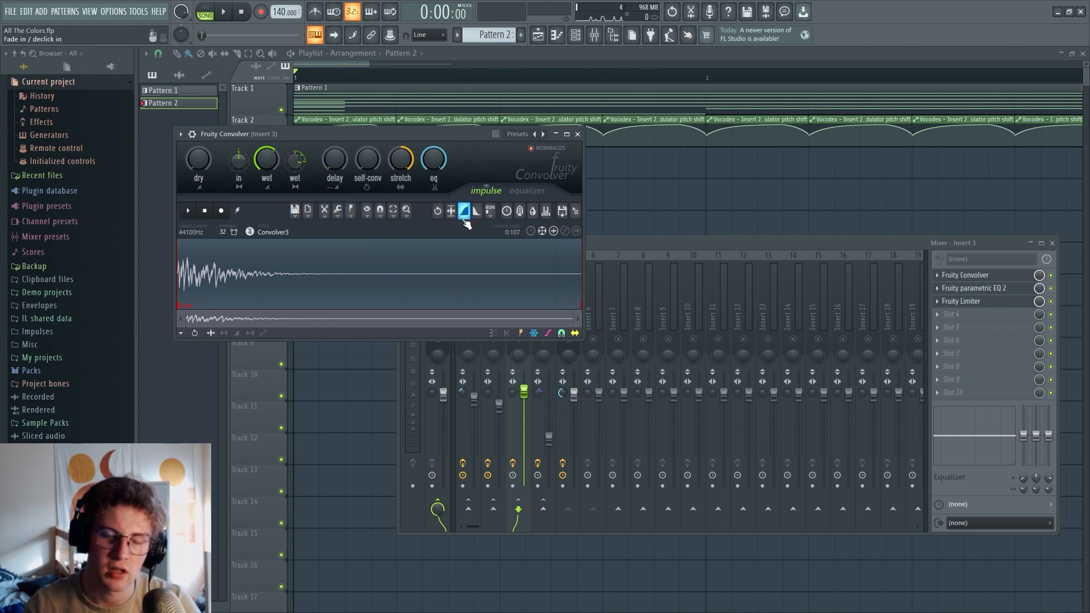
Try a self-convolution amount of about 96% in Fruity Convolver during playback and set it back to zero
{"action": "key", "text": "space"}
{"action": "left_click_drag", "start_coordinate": [367, 161], "coordinate": [368, 88]}
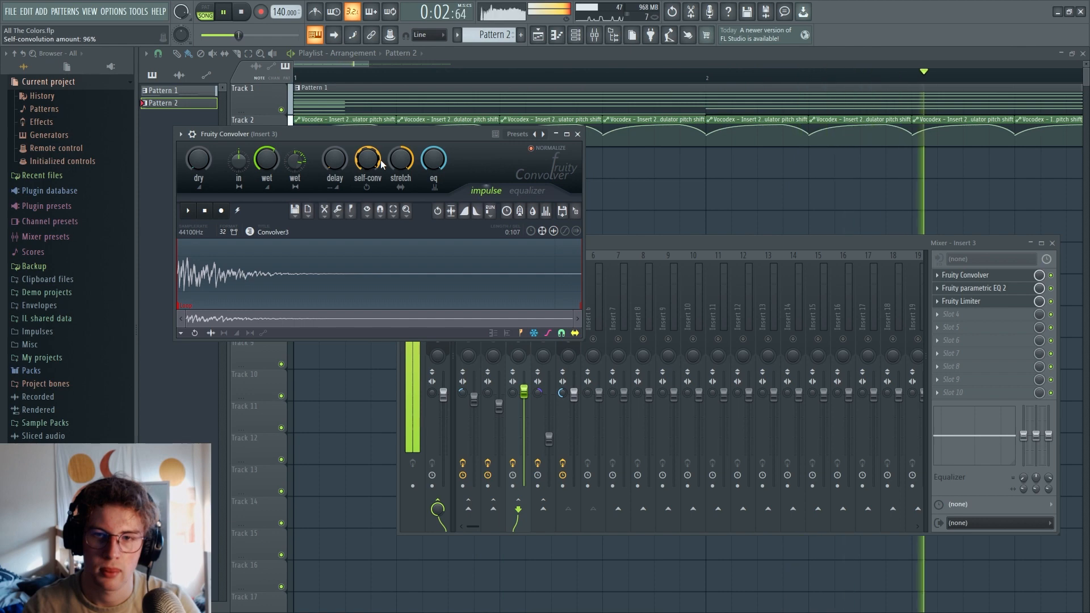
{"action": "key", "text": "space"}
{"action": "left_click_drag", "start_coordinate": [381, 164], "coordinate": [381, 234]}
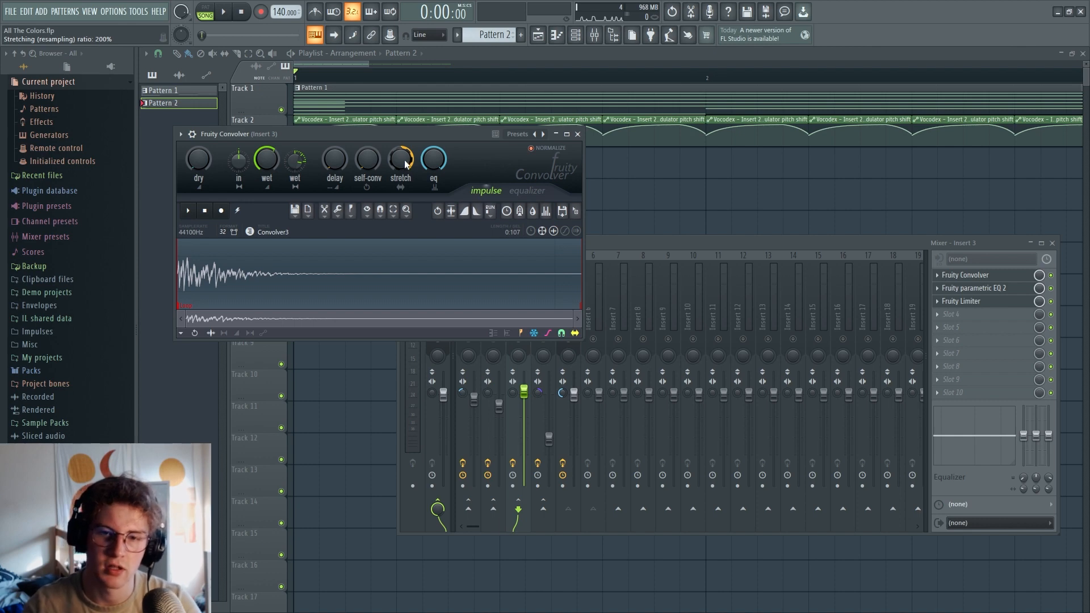
Audition Fruity Convolver at lower stretch ratios including 50%, restore 200% and play the arrangement again
{"action": "left_click_drag", "start_coordinate": [405, 164], "coordinate": [404, 200]}
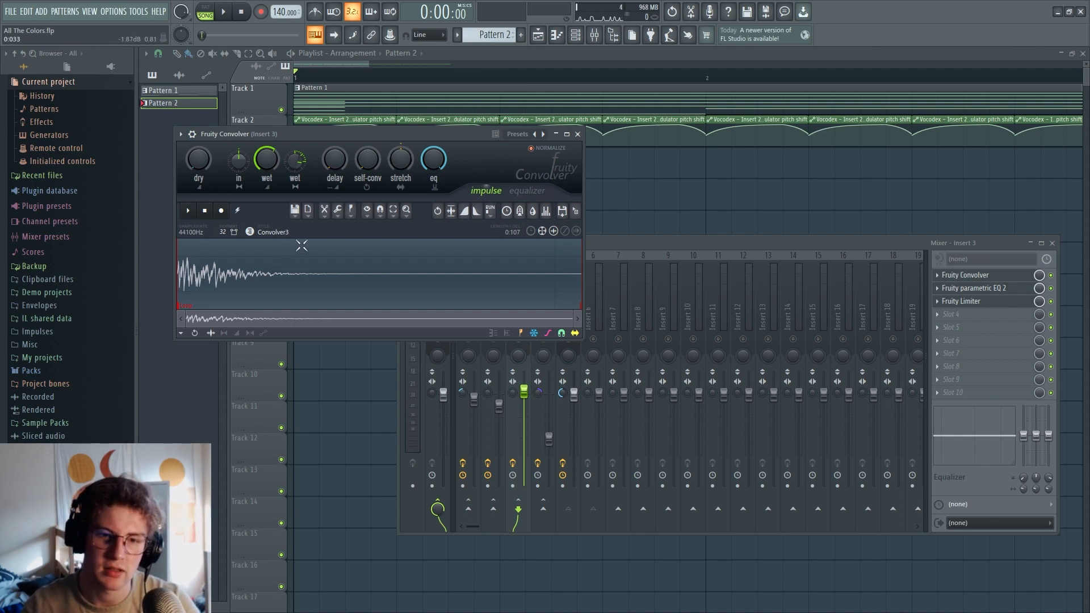
{"action": "key", "text": "space"}
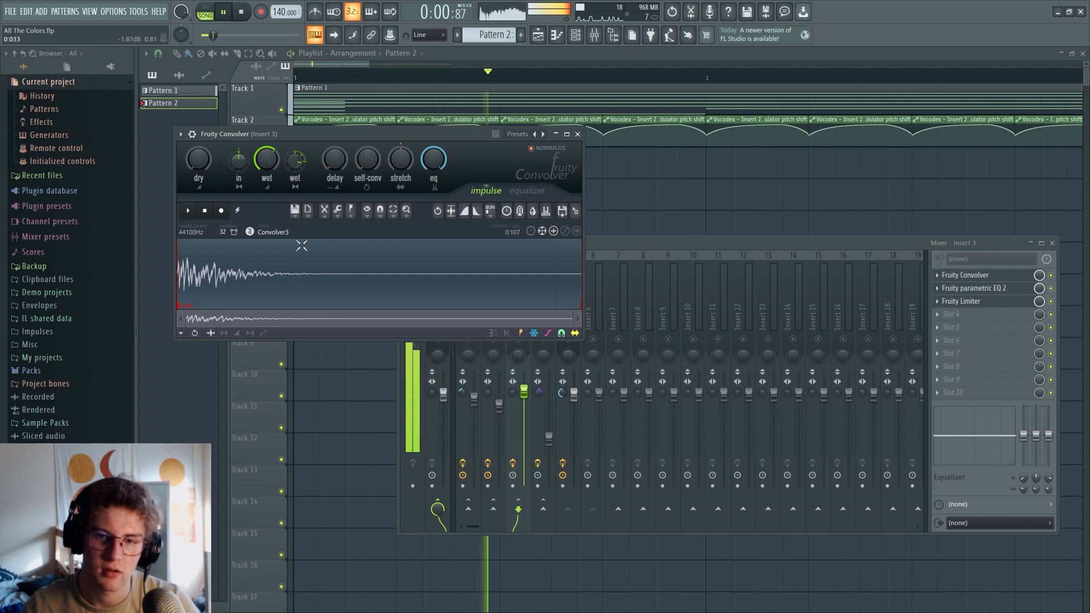
{"action": "key", "text": "space"}
{"action": "left_click_drag", "start_coordinate": [401, 160], "coordinate": [400, 199]}
{"action": "key", "text": "space"}
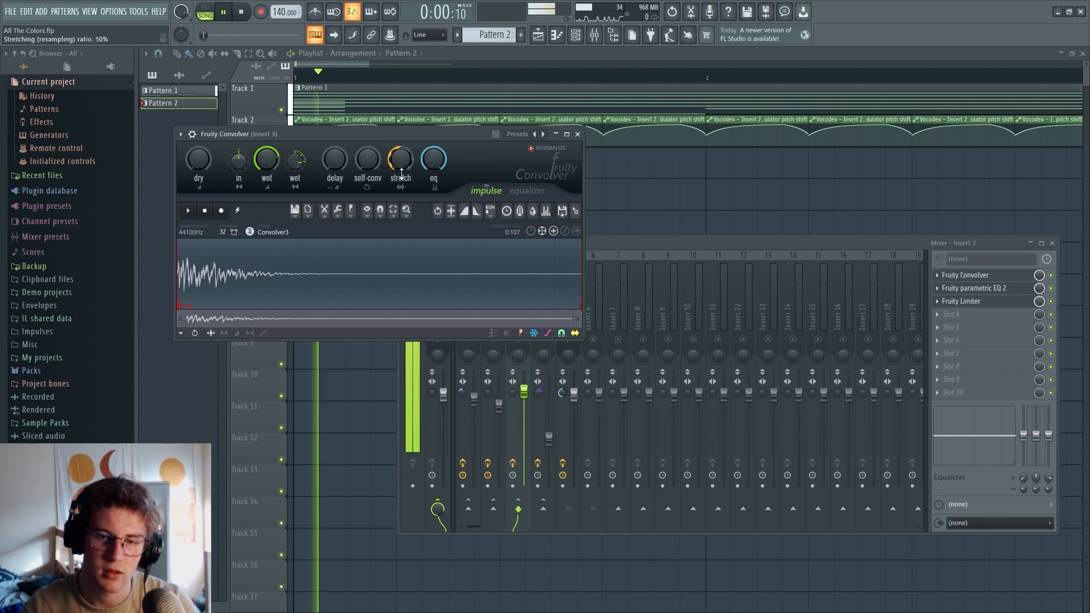
{"action": "key", "text": "space"}
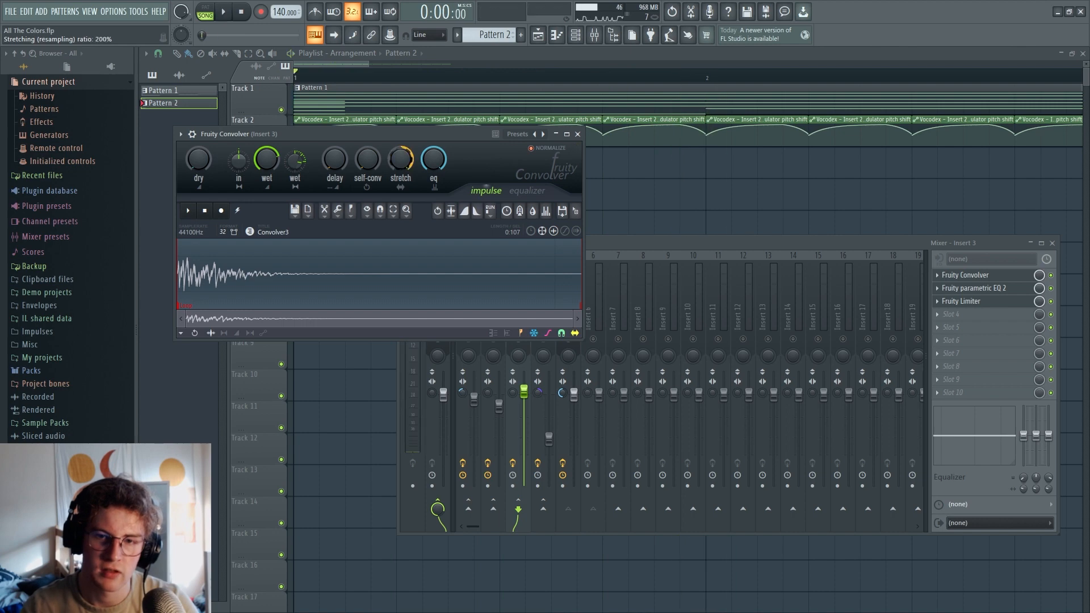
{"action": "key", "text": "space"}
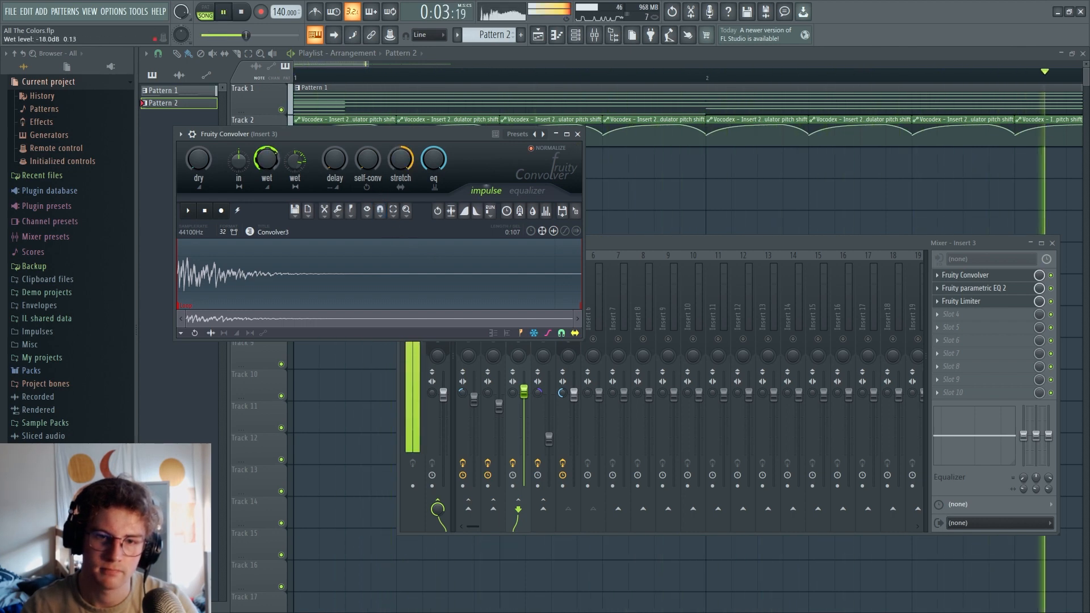
{"action": "key", "text": "space"}
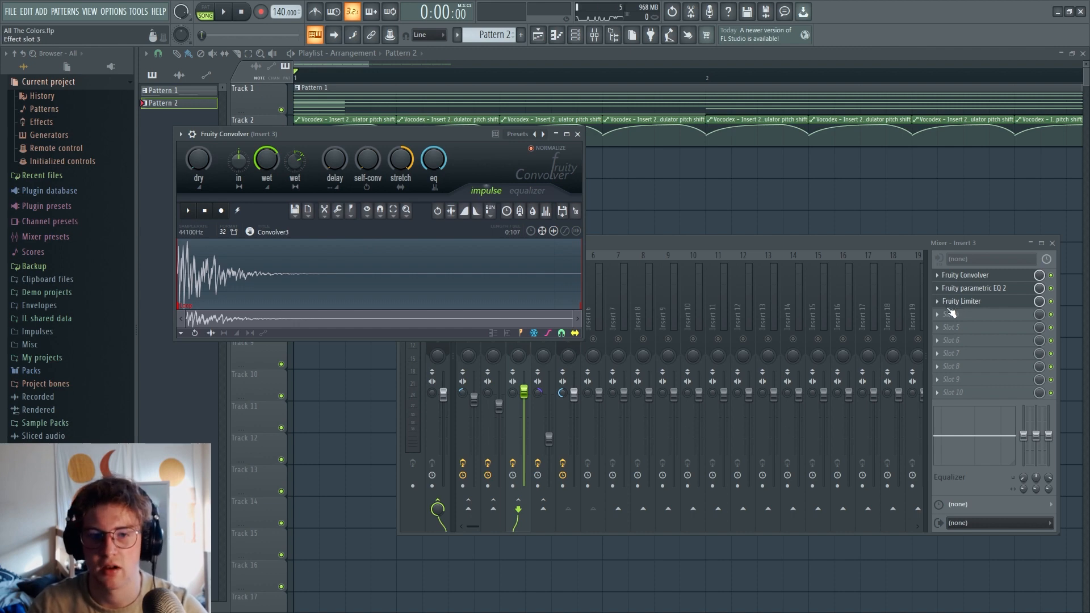
Adjust the Fruity Limiter's ceiling on Insert 3 and try Parametric EQ 2's high-pass band around 147 Hz during playback
{"action": "left_click", "coordinate": [960, 303]}
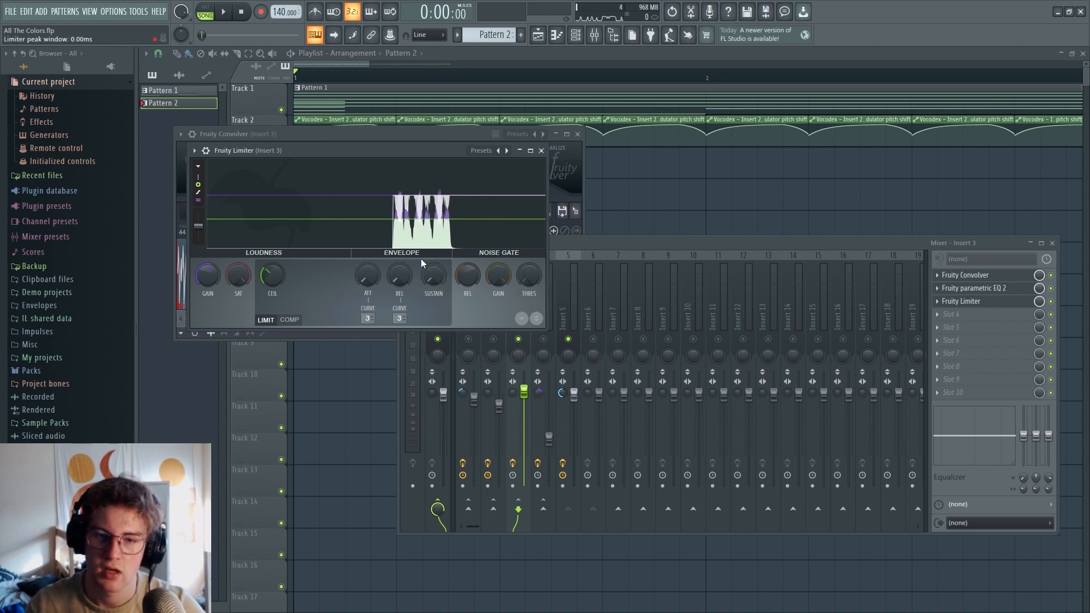
{"action": "left_click_drag", "start_coordinate": [273, 276], "coordinate": [273, 301]}
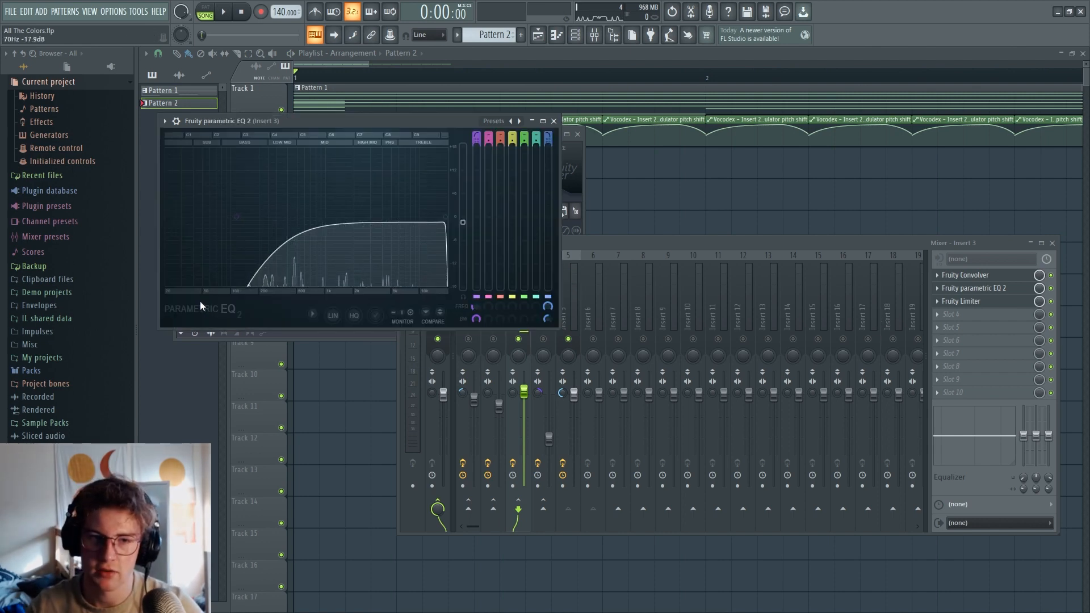
{"action": "key", "text": "space"}
{"action": "left_click_drag", "start_coordinate": [241, 231], "coordinate": [214, 220]}
{"action": "key", "text": "space"}
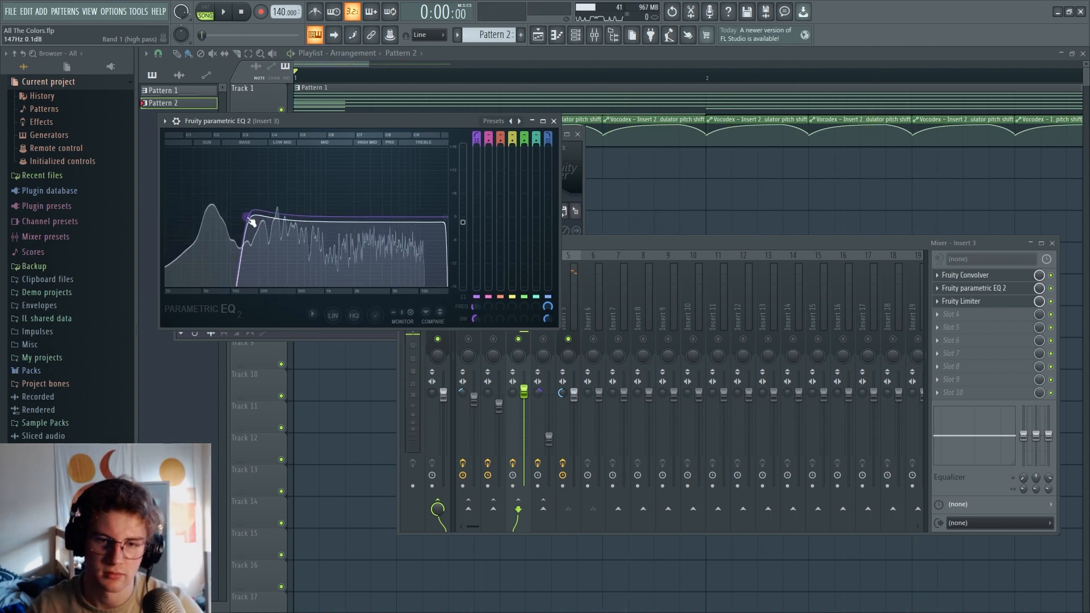
Examine the Vocodex settings on mixer Insert 2
{"action": "left_click", "coordinate": [500, 325]}
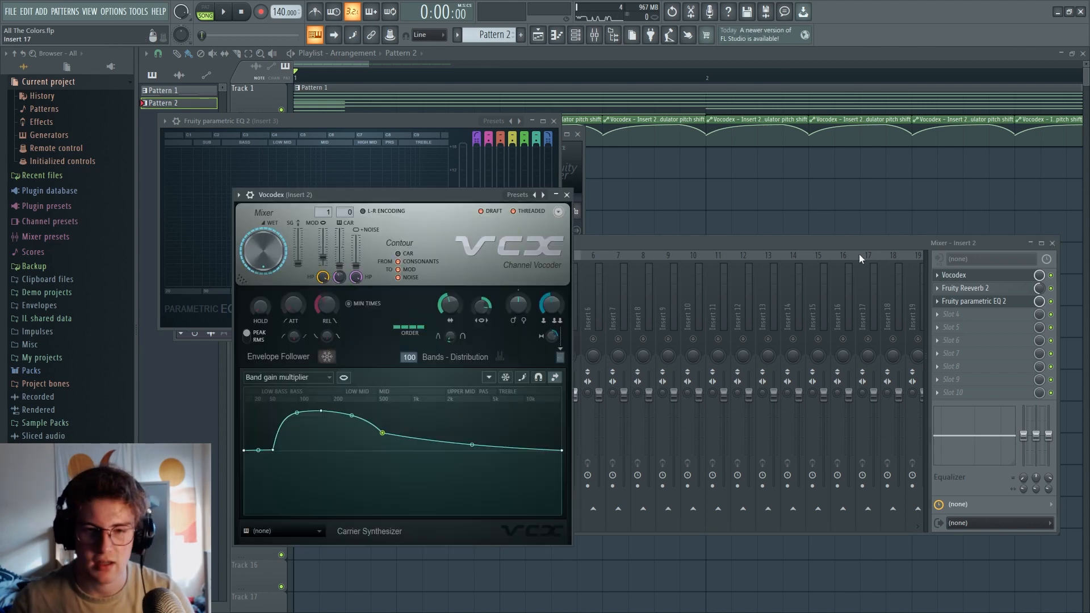
{"action": "left_click", "coordinate": [566, 194]}
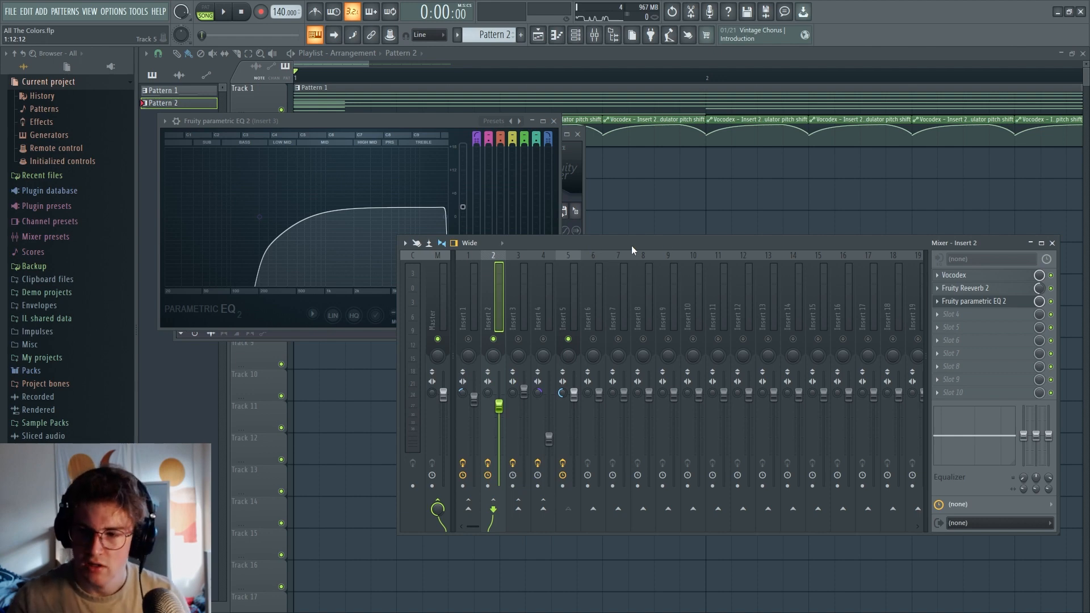
{"action": "left_click", "coordinate": [959, 275]}
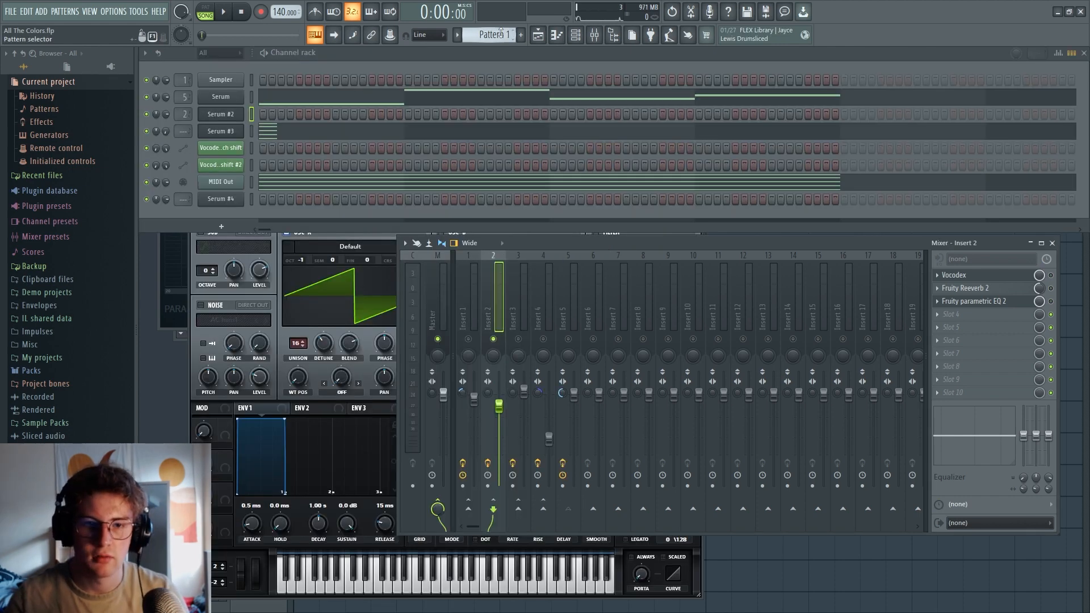
Open Serum #2 from Pattern 1, examine its oscillator settings and move its window clear of the channel list
{"action": "double_click", "coordinate": [214, 116]}
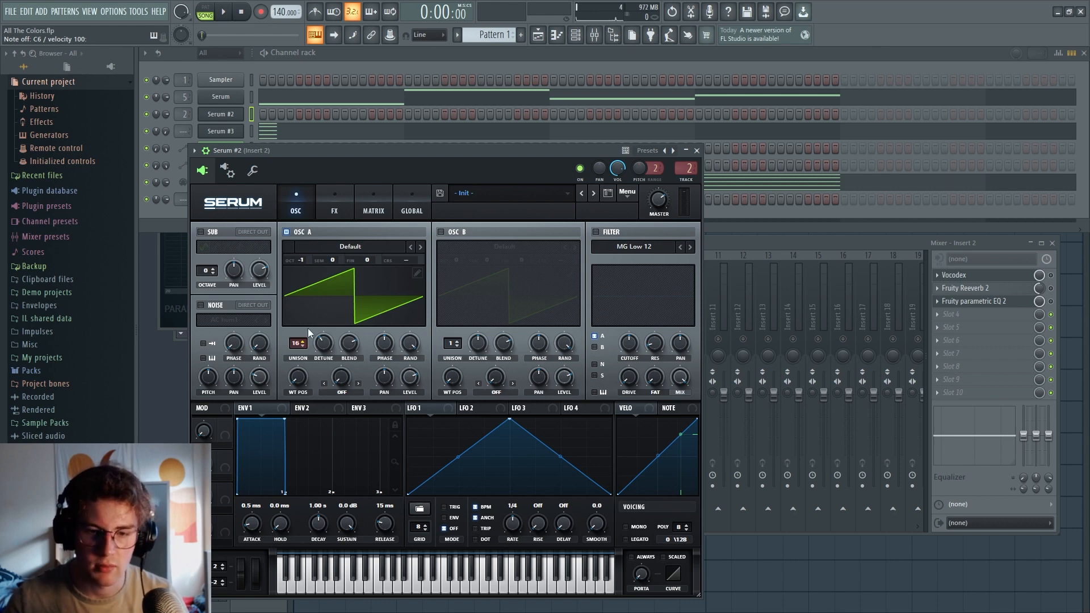
{"action": "left_click", "coordinate": [320, 199]}
{"action": "left_click", "coordinate": [302, 205]}
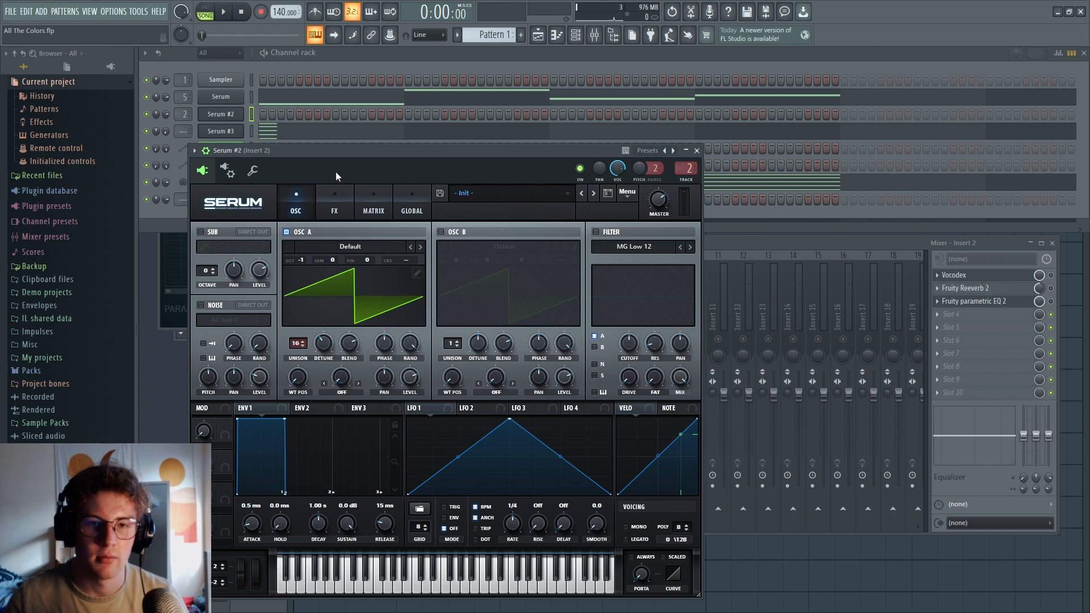
{"action": "left_click_drag", "start_coordinate": [327, 173], "coordinate": [561, 186]}
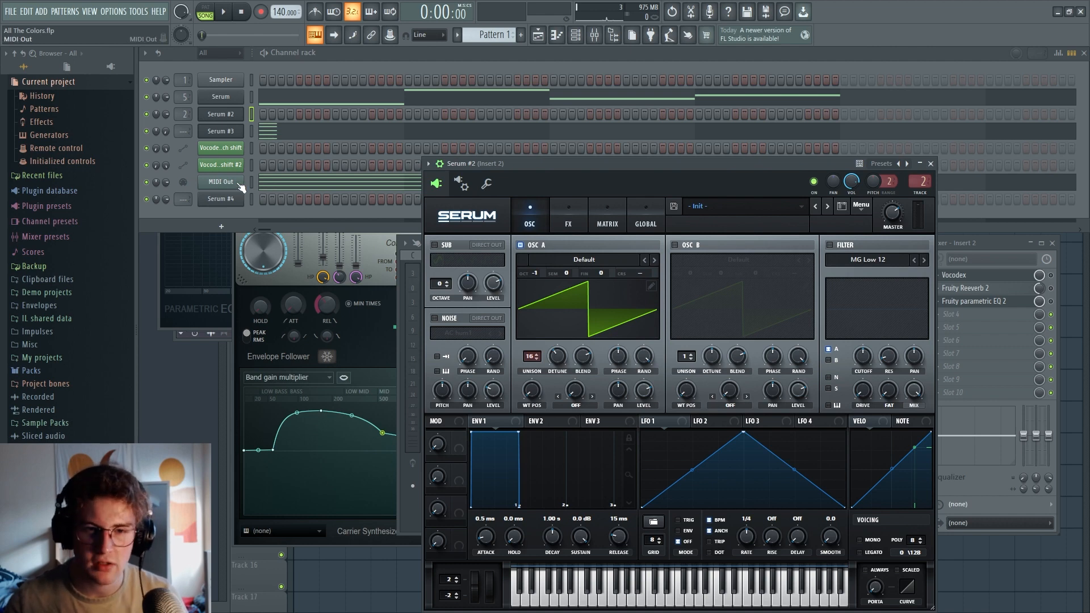
Examine Serum #2's MIDI input port in its plugin settings and open the MIDI Out channel to check its port
{"action": "left_click", "coordinate": [487, 184]}
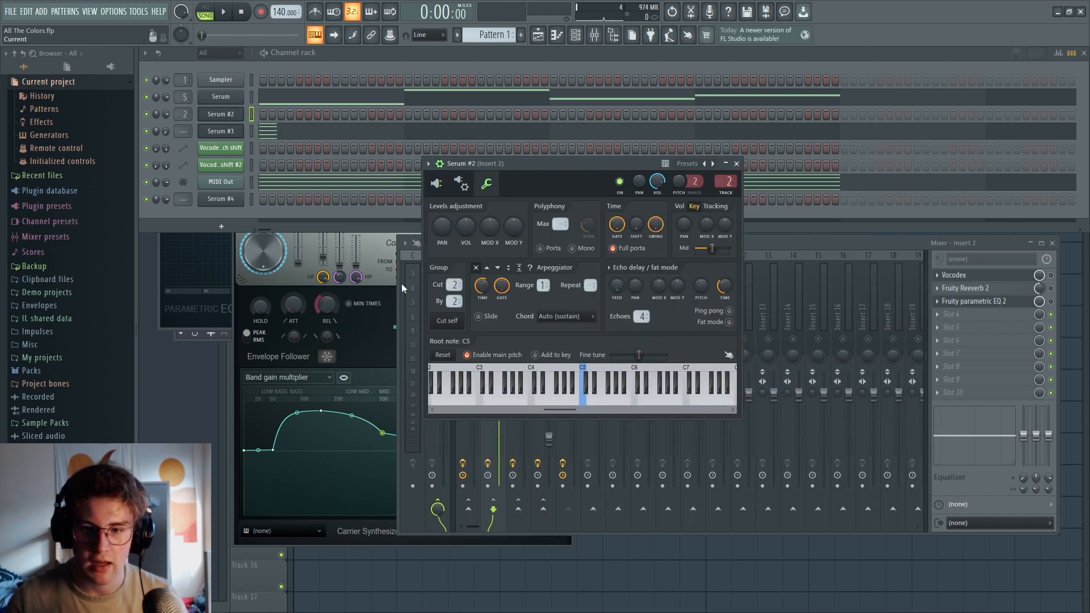
{"action": "left_click", "coordinate": [461, 183]}
{"action": "left_click", "coordinate": [437, 183]}
{"action": "left_click", "coordinate": [461, 183]}
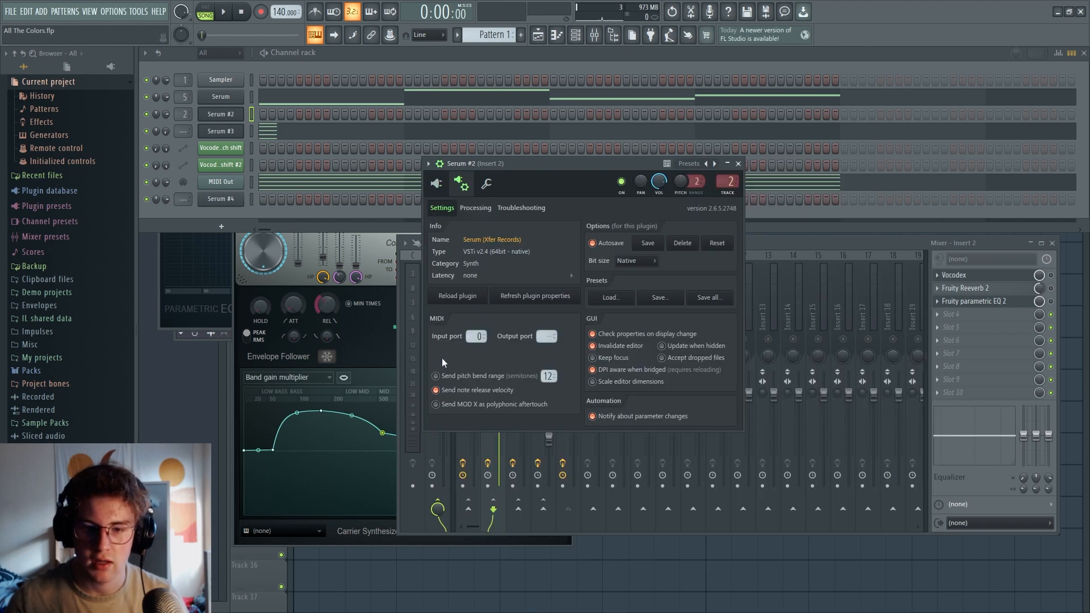
{"action": "left_click", "coordinate": [229, 183]}
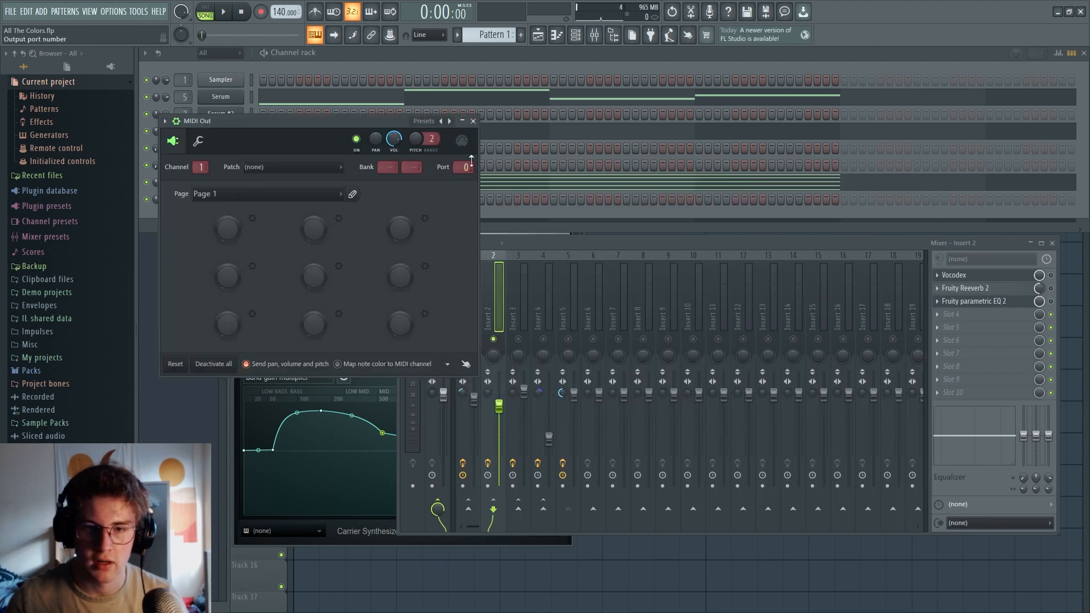
Close the MIDI Out channel, recheck Serum #2's oscillator settings in a repositioned window, and close Serum #2
{"action": "left_click", "coordinate": [473, 121]}
{"action": "left_click", "coordinate": [220, 114]}
{"action": "left_click_drag", "start_coordinate": [549, 164], "coordinate": [469, 99]}
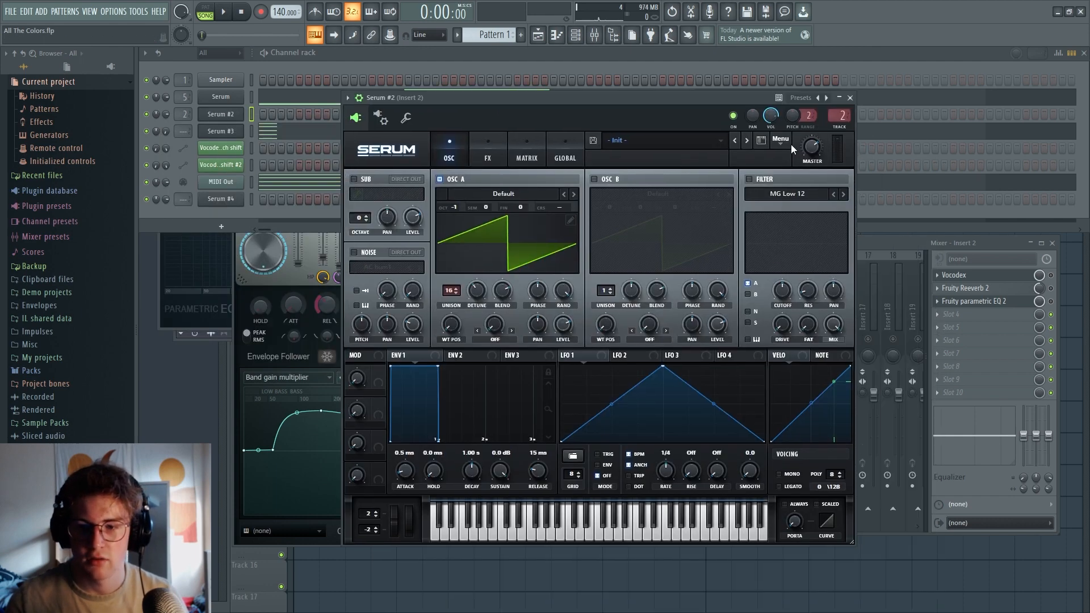
{"action": "left_click", "coordinate": [850, 97]}
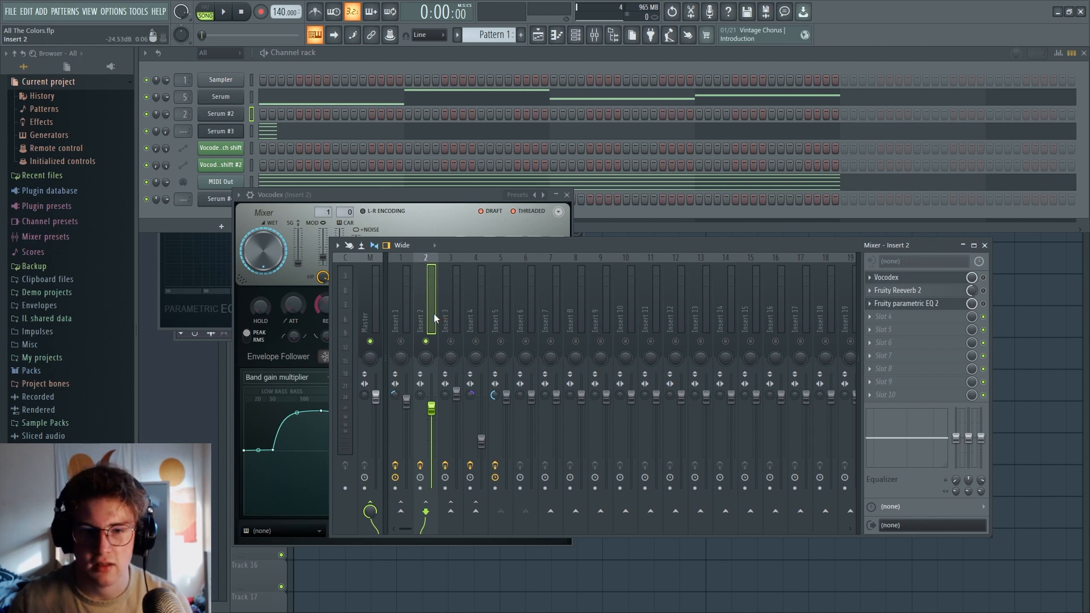
Examine Vocodex's sidechain inputs and the routing of Insert 6 and Insert 3, moving the mixer and Vocodex windows clear
{"action": "left_click_drag", "start_coordinate": [464, 250], "coordinate": [425, 260]}
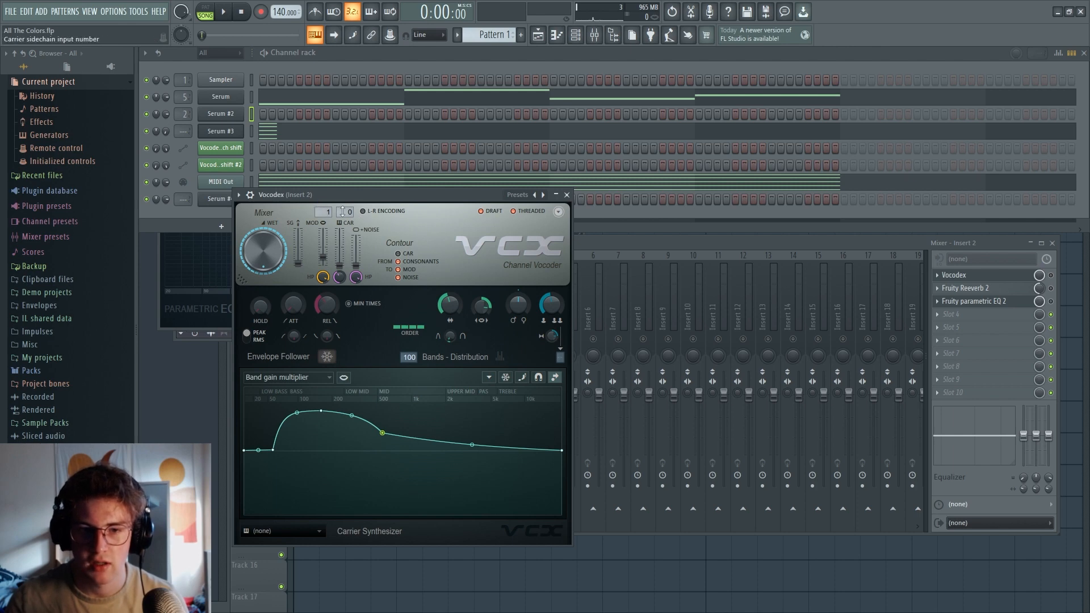
{"action": "left_click", "coordinate": [652, 244]}
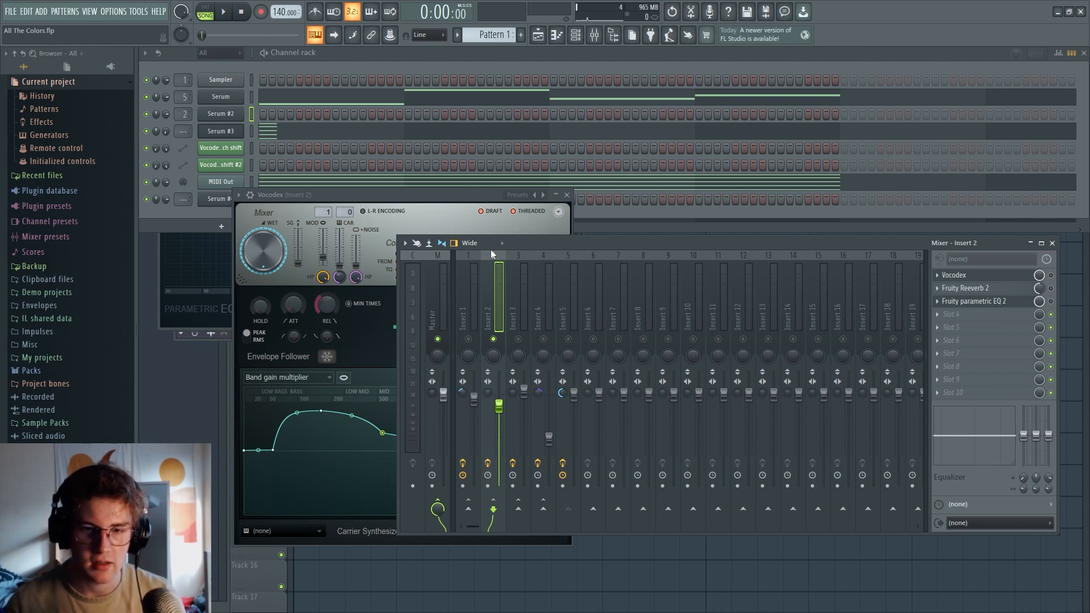
{"action": "left_click", "coordinate": [595, 274]}
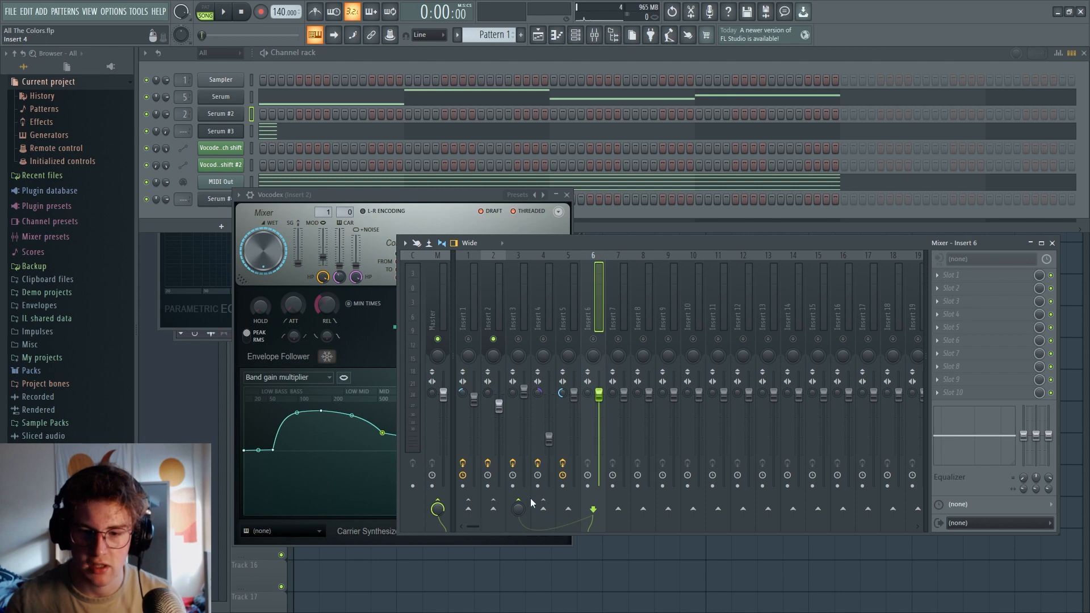
{"action": "left_click", "coordinate": [516, 321]}
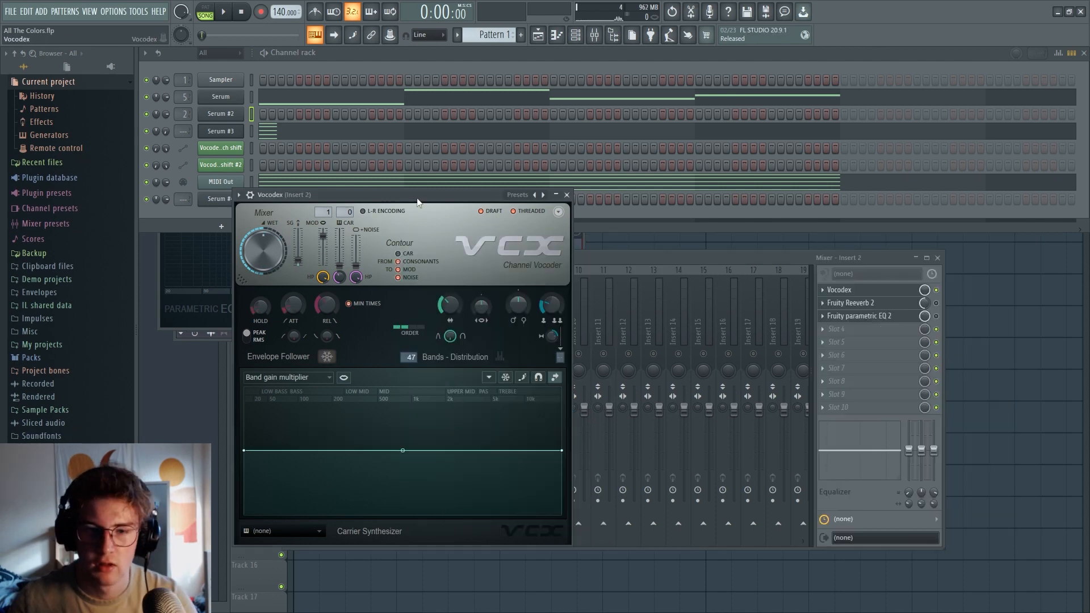
{"action": "left_click_drag", "start_coordinate": [416, 196], "coordinate": [519, 142]}
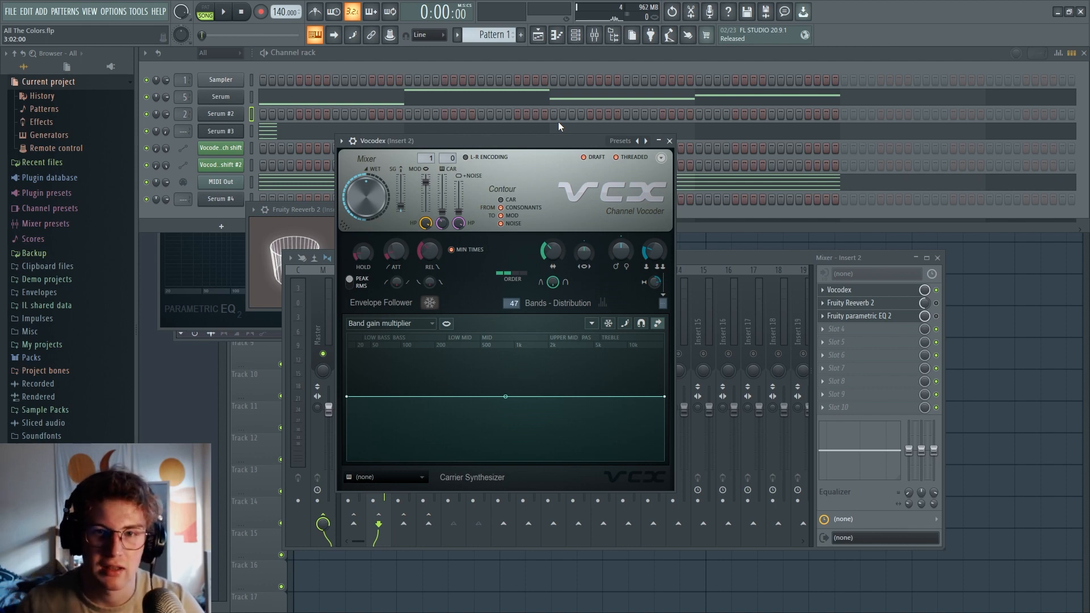
Lower Vocodex's filter flatness and set its release time to 0 ms, auditioning the sound in playback
{"action": "key", "text": "space"}
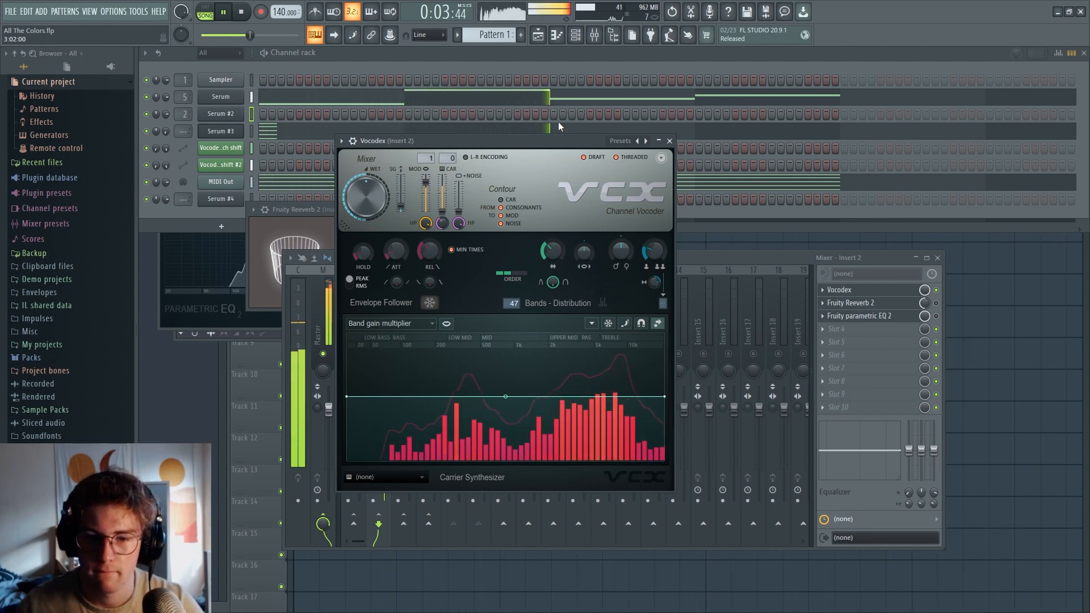
{"action": "key", "text": "space"}
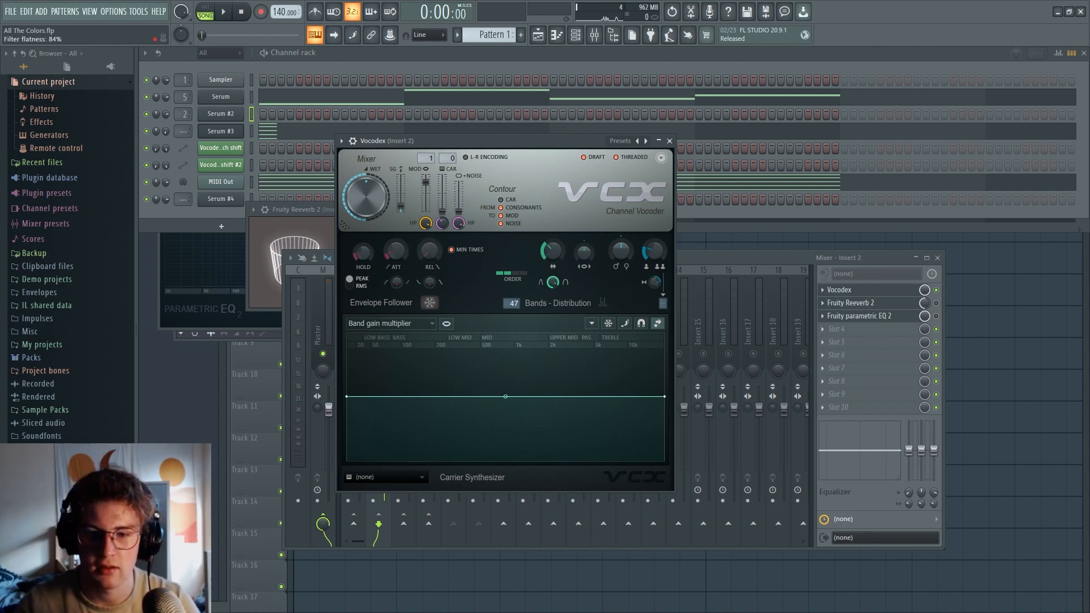
{"action": "left_click_drag", "start_coordinate": [553, 282], "coordinate": [552, 318]}
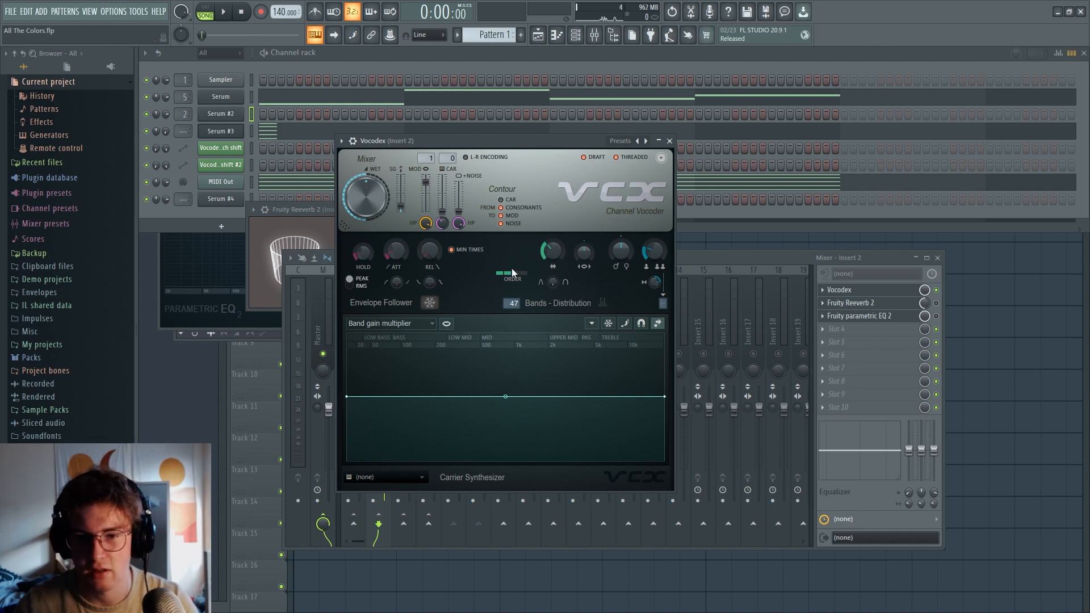
{"action": "key", "text": "space"}
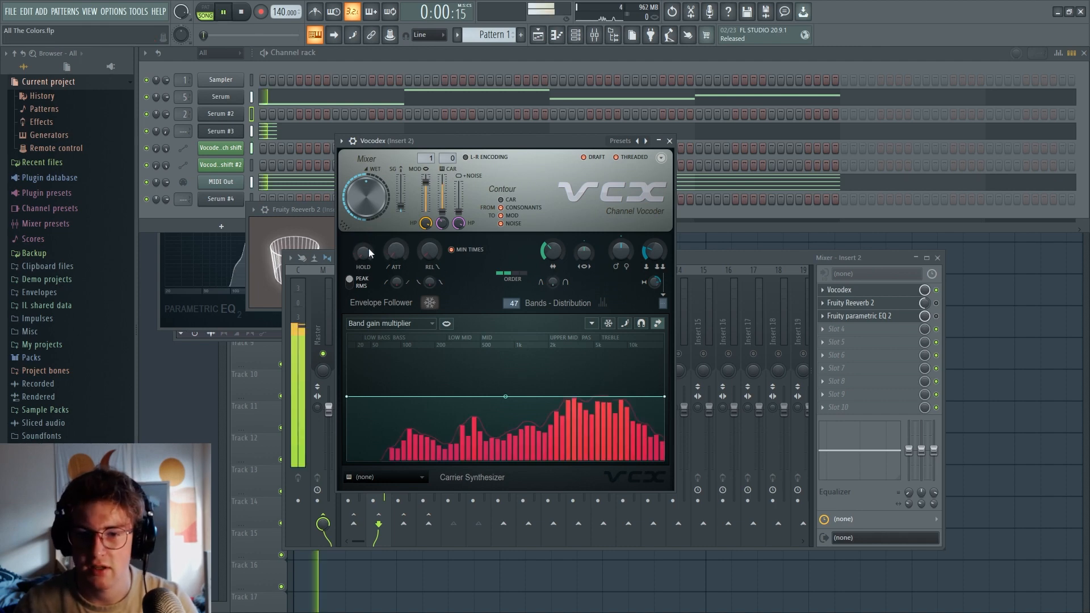
{"action": "key", "text": "space"}
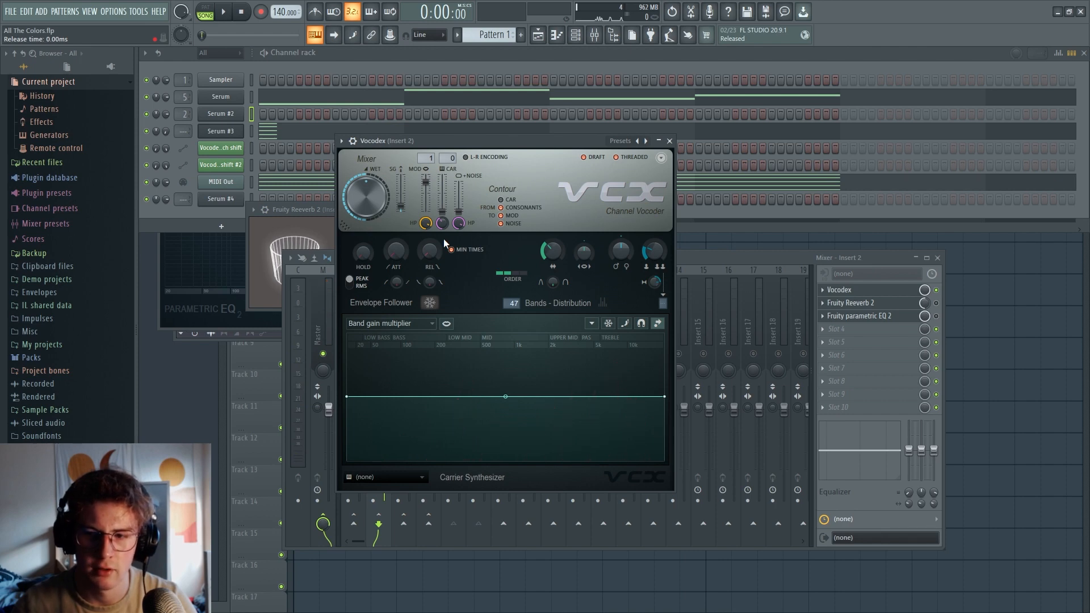
Try a modulator pitch shift of about +1068 cents in Vocodex during playback and reset it to its default
{"action": "left_click_drag", "start_coordinate": [621, 251], "coordinate": [620, 234]}
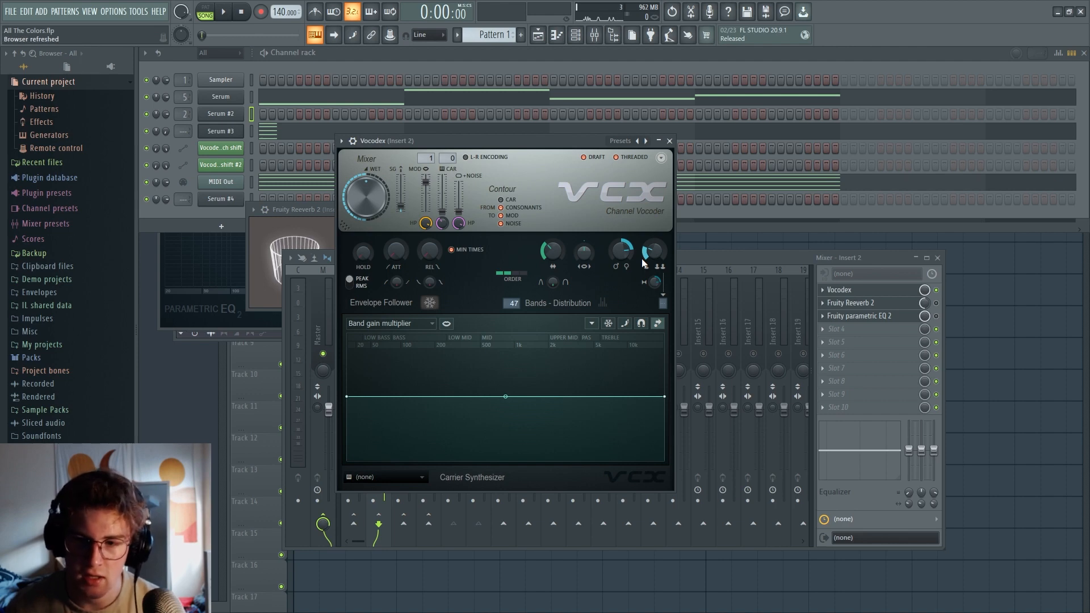
{"action": "mouse_move", "coordinate": [617, 255]}
{"action": "left_mouse_down"}
{"action": "mouse_move", "coordinate": [618, 265]}
{"action": "mouse_move", "coordinate": [617, 227]}
{"action": "mouse_move", "coordinate": [618, 265]}
{"action": "mouse_move", "coordinate": [618, 253]}
{"action": "left_mouse_up"}
{"action": "key", "text": "space"}
{"action": "key", "text": "space"}
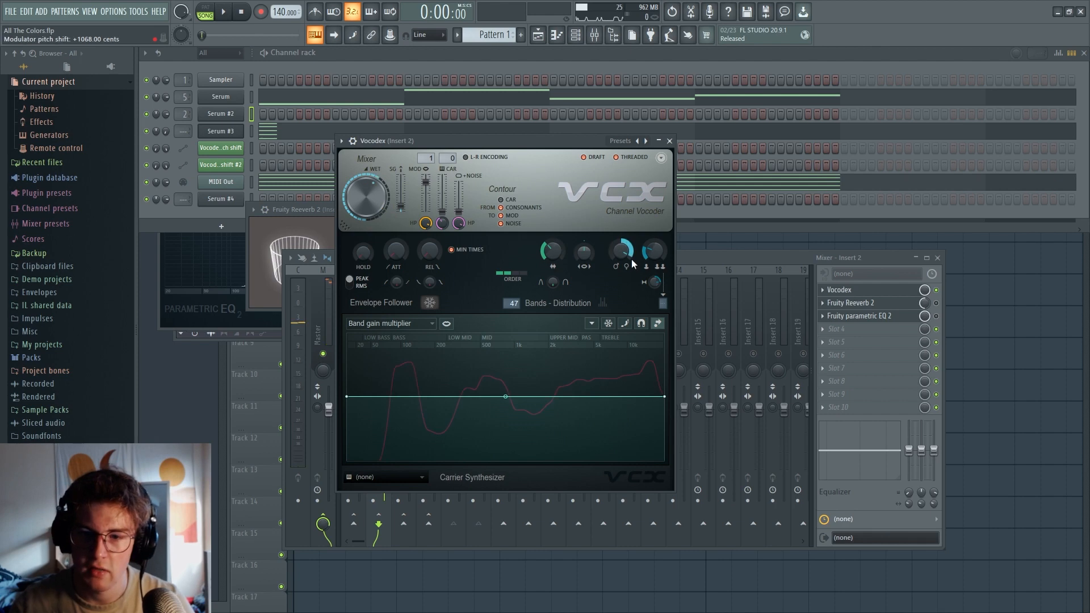
{"action": "left_click", "coordinate": [621, 251], "text": "alt"}
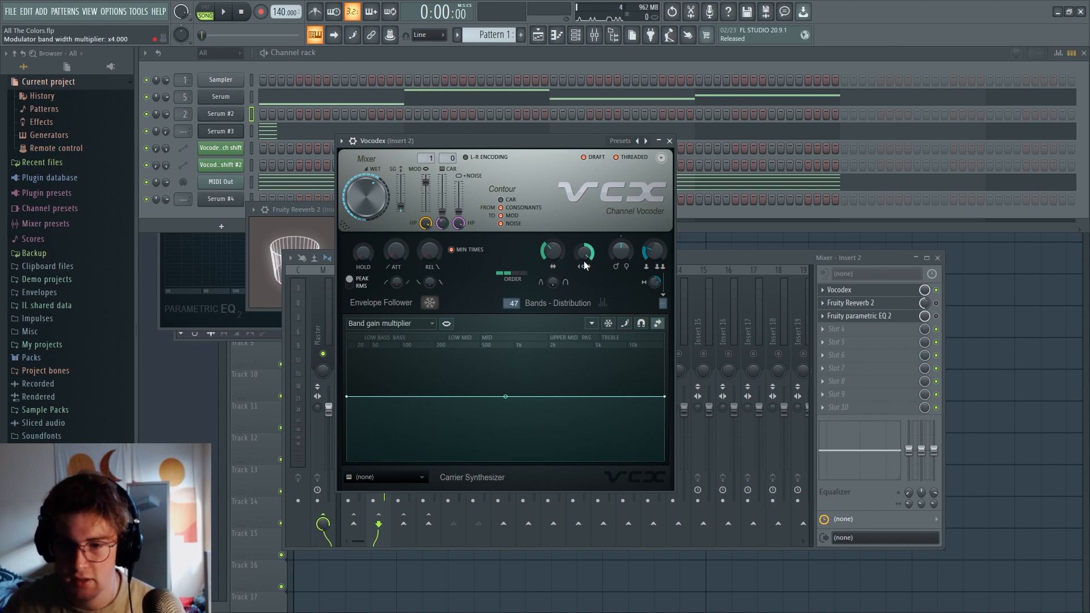
Set Vocodex's modulator band width multiplier to x4 and its band width to 47% after auditioning wide and narrow bands
{"action": "left_click_drag", "start_coordinate": [556, 266], "coordinate": [556, 281]}
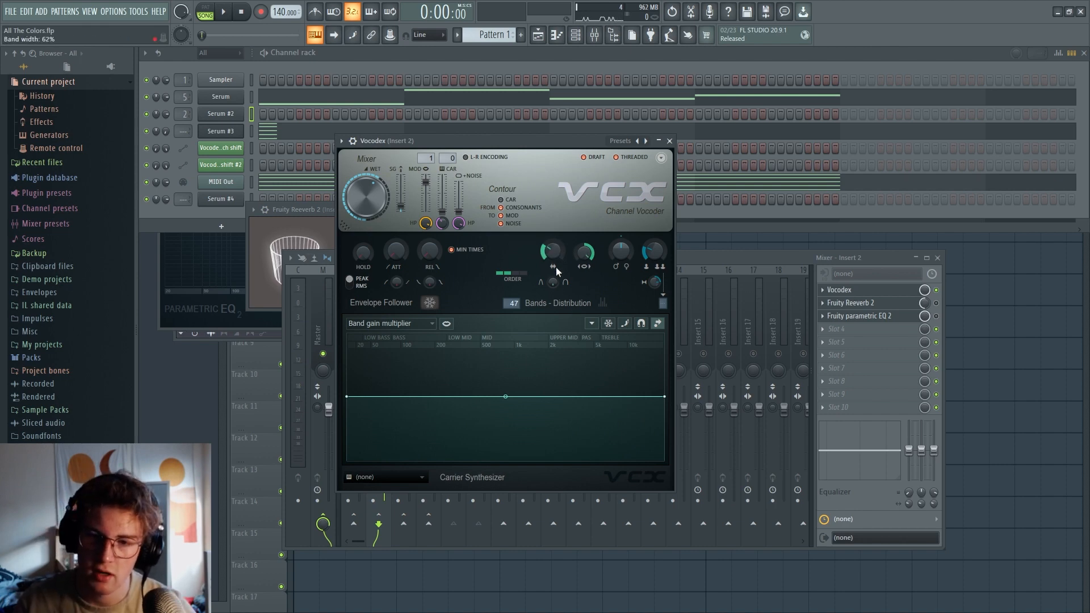
{"action": "key", "text": "space"}
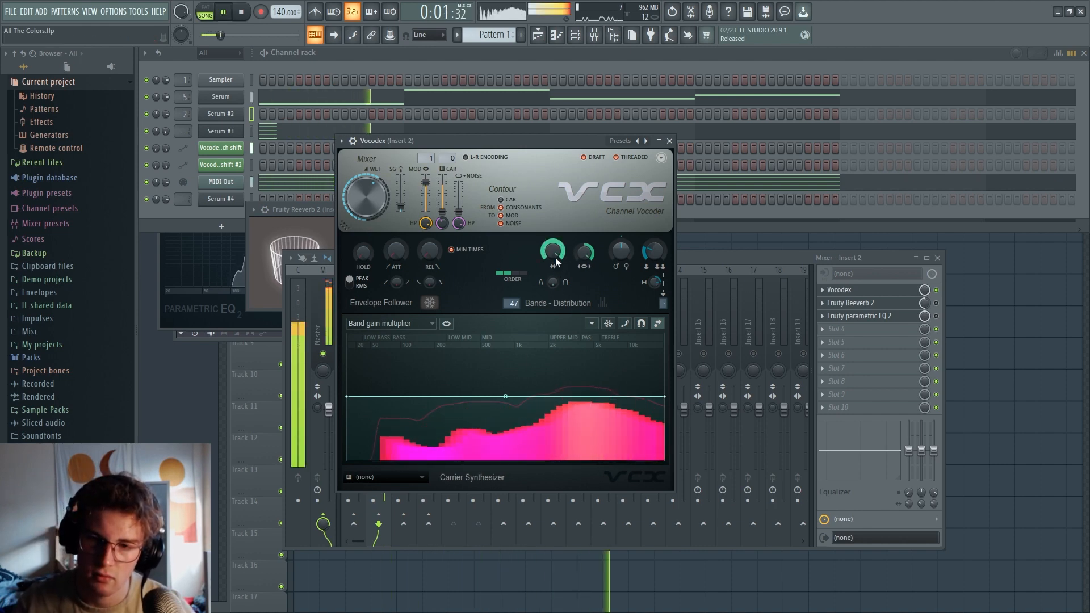
{"action": "left_click_drag", "start_coordinate": [556, 259], "coordinate": [556, 329]}
{"action": "key", "text": "space"}
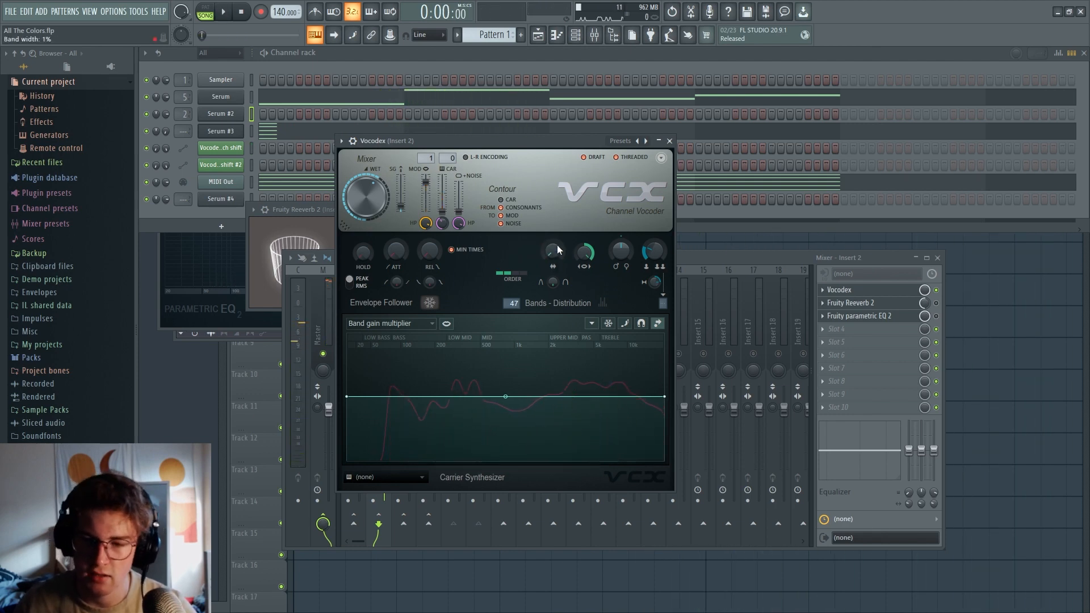
{"action": "scroll", "coordinate": [553, 249], "scroll_direction": "up", "scroll_amount": 10}
{"action": "key", "text": "space"}
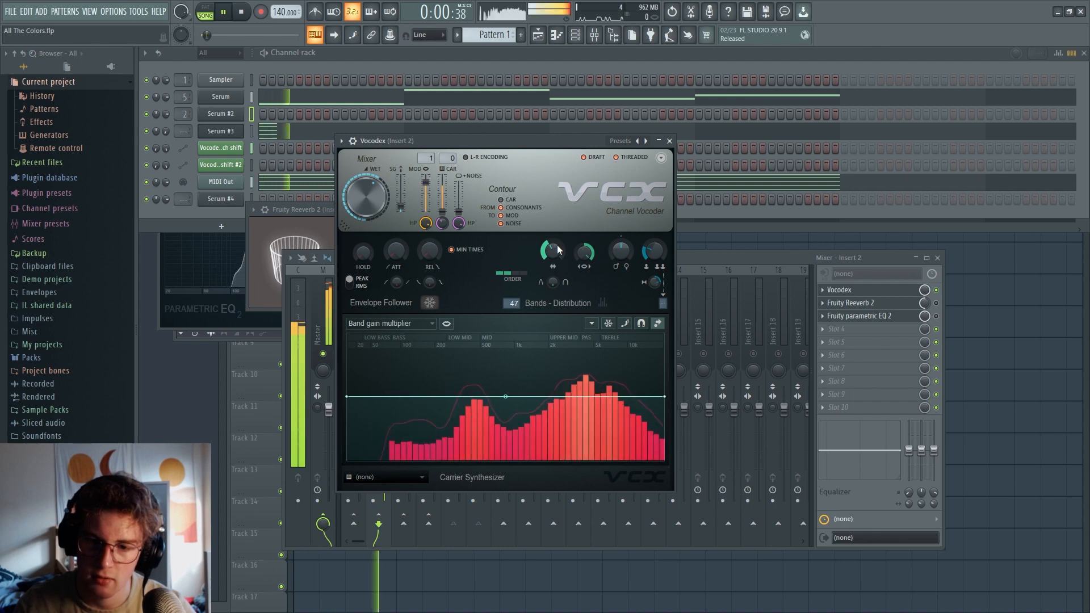
{"action": "left_click_drag", "start_coordinate": [557, 250], "coordinate": [557, 271]}
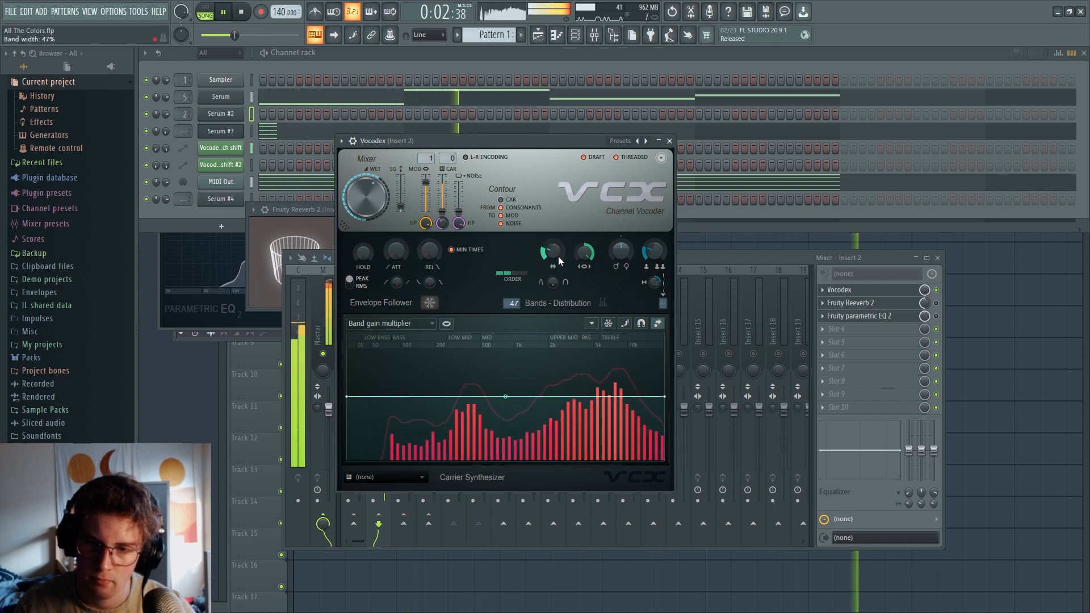
Try a different Vocodex filter order and modulator pitch shift in playback and stop the song
{"action": "left_click", "coordinate": [519, 273]}
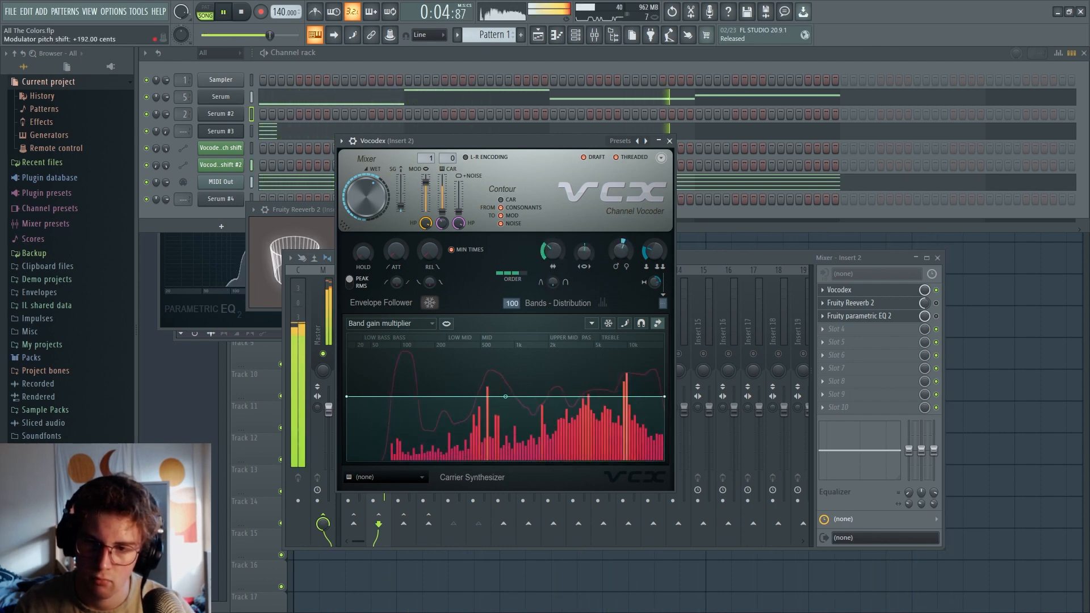
{"action": "left_click_drag", "start_coordinate": [621, 250], "coordinate": [609, 233]}
{"action": "key", "text": "space"}
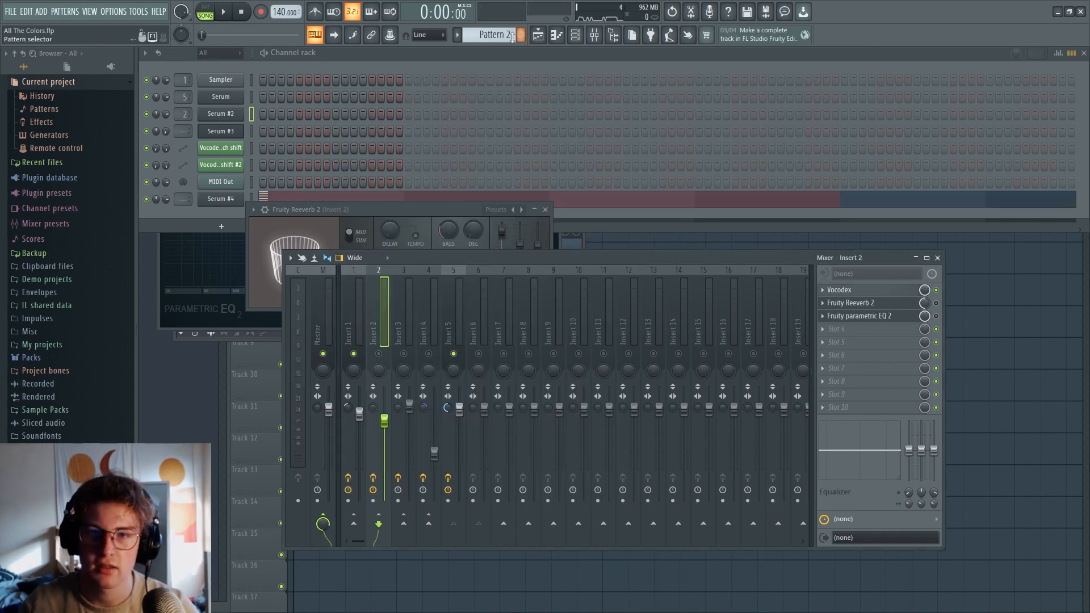
Return to Pattern 1 and open PITCHMAP on mixer Insert 1 to examine its settings
{"action": "scroll", "coordinate": [503, 34], "scroll_direction": "up", "scroll_amount": 1}
{"action": "left_click", "coordinate": [364, 313]}
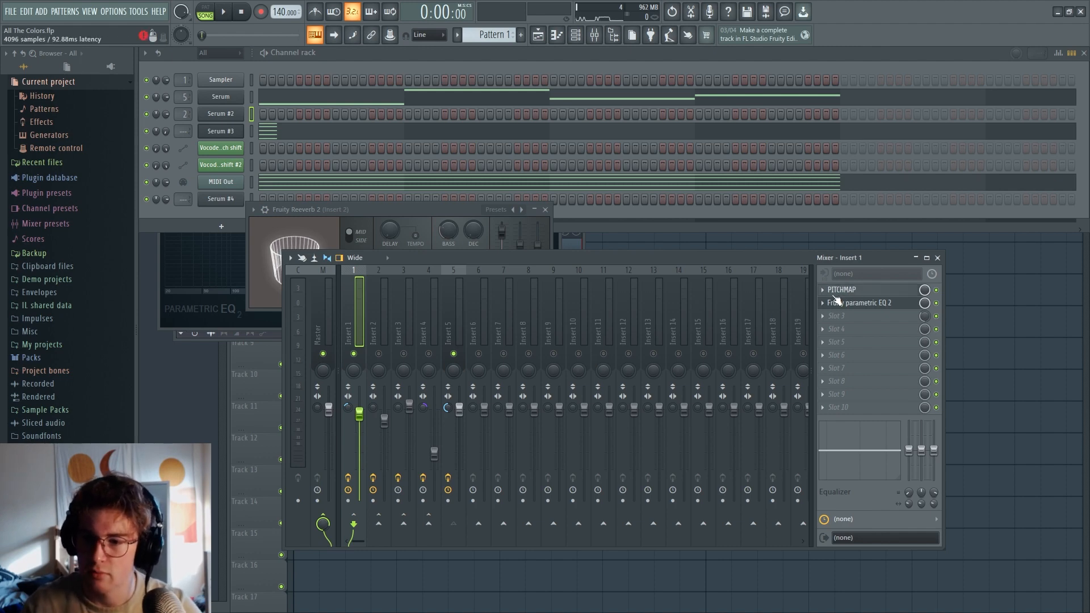
{"action": "left_click", "coordinate": [846, 290]}
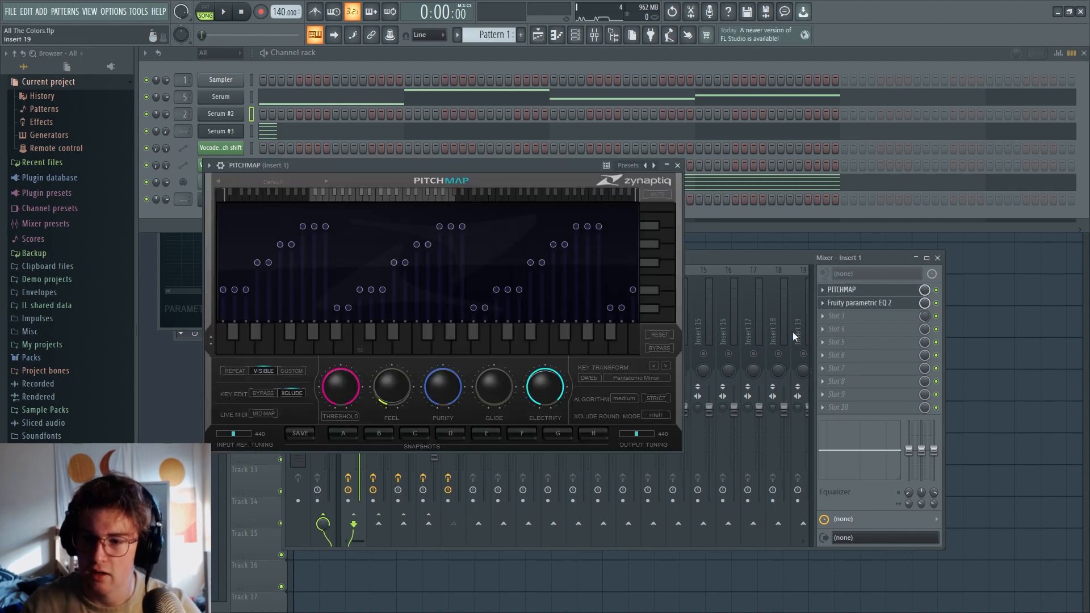
{"action": "left_click", "coordinate": [645, 452]}
Replace the PITCHMAP effect in Insert 1's first slot with a fresh PITCHMAP instance
{"action": "right_click", "coordinate": [846, 293]}
{"action": "left_click", "coordinate": [845, 315]}
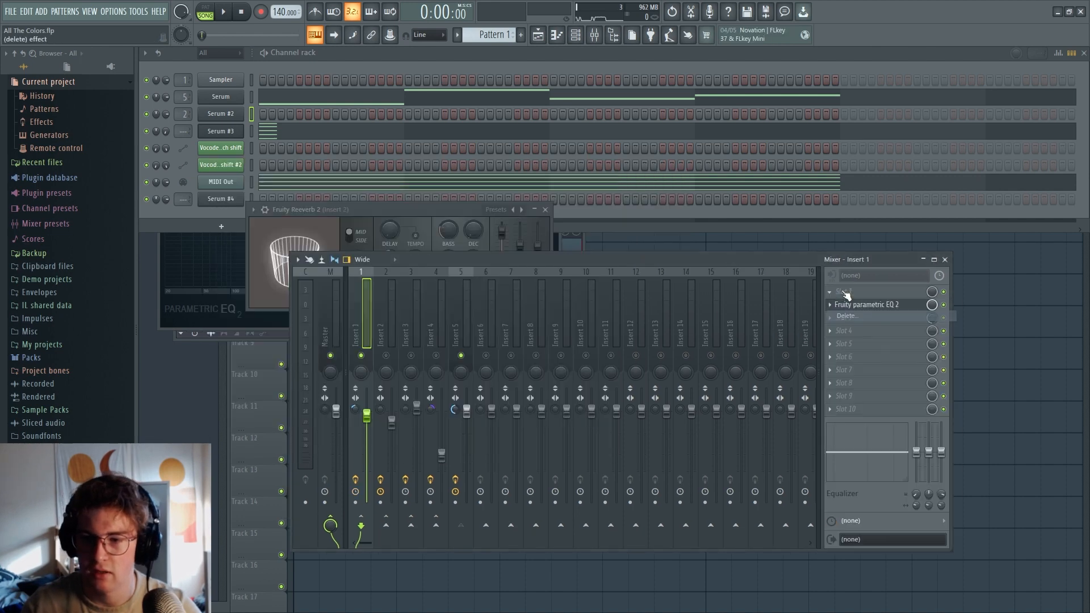
{"action": "left_click", "coordinate": [845, 293]}
{"action": "left_click", "coordinate": [684, 555]}
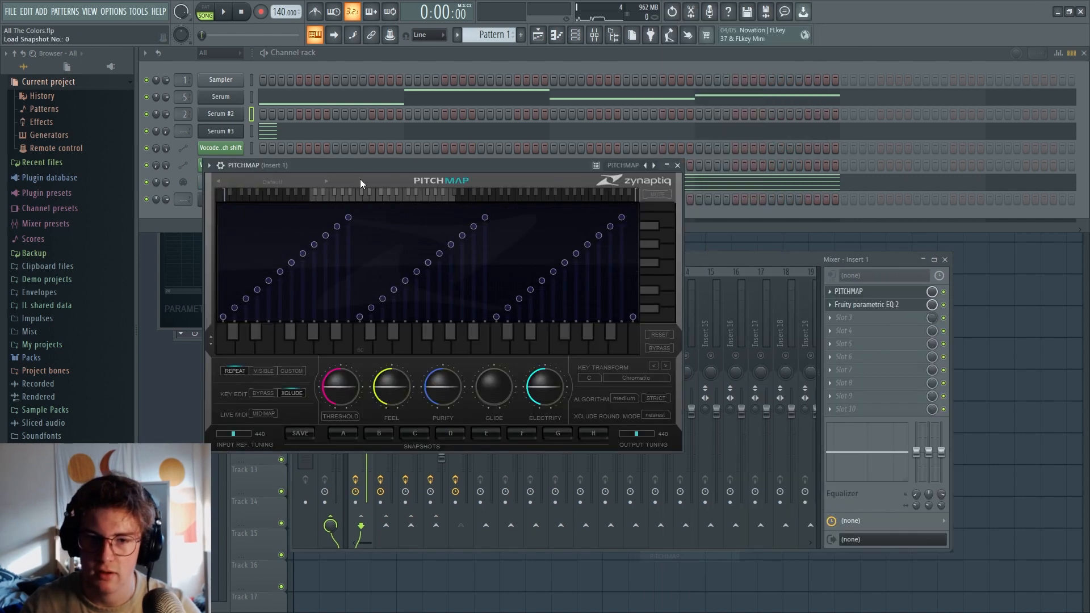
Set PITCHMAP's key transform to D#/Eb Pentatonic Minor
{"action": "left_click", "coordinate": [548, 257]}
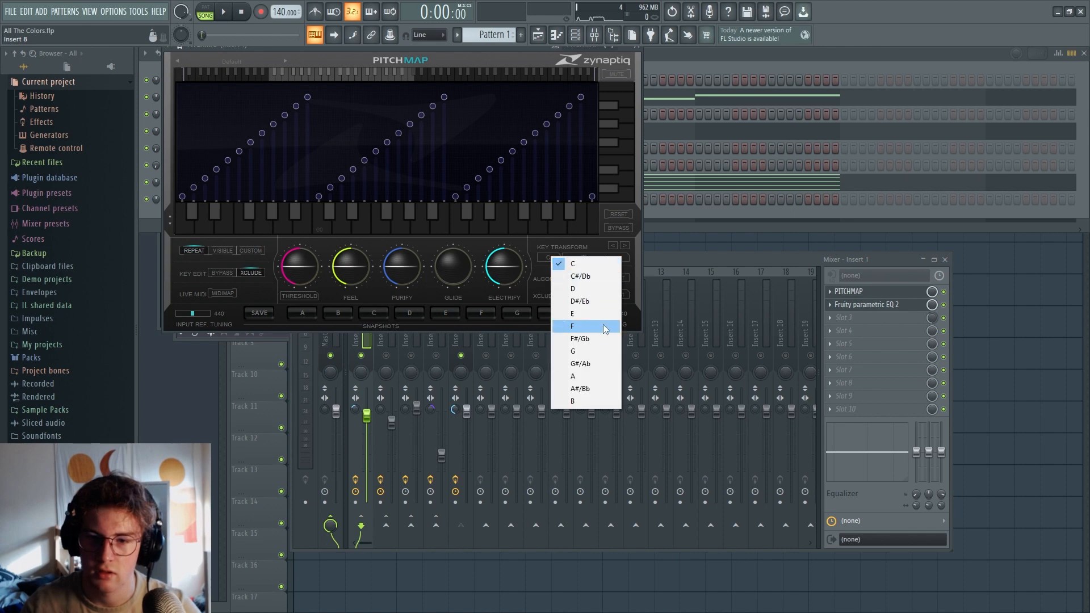
{"action": "left_click", "coordinate": [573, 298]}
{"action": "left_click", "coordinate": [594, 258]}
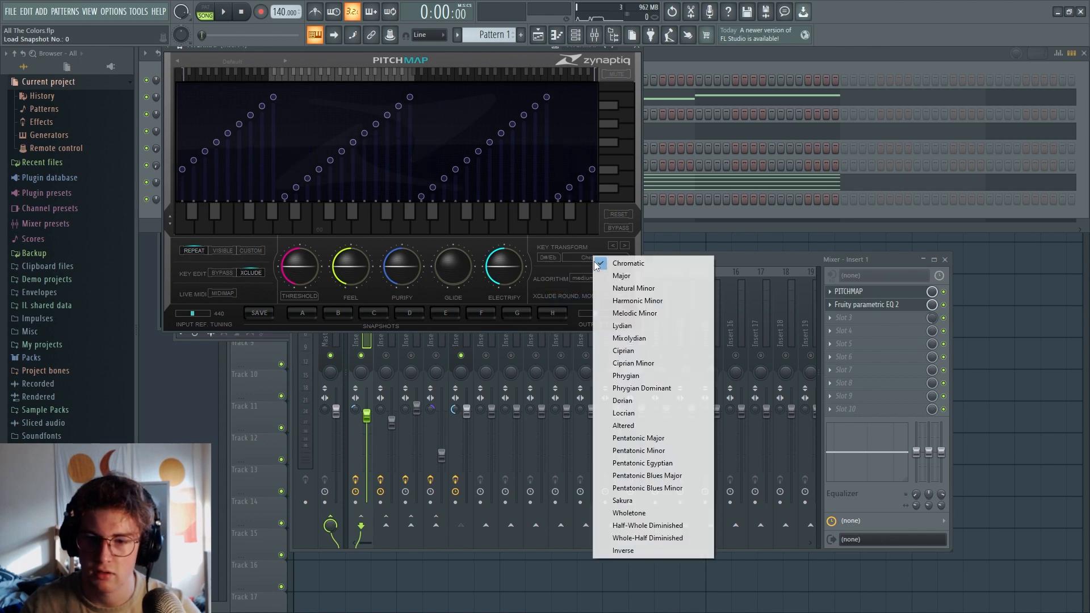
{"action": "left_click", "coordinate": [672, 451]}
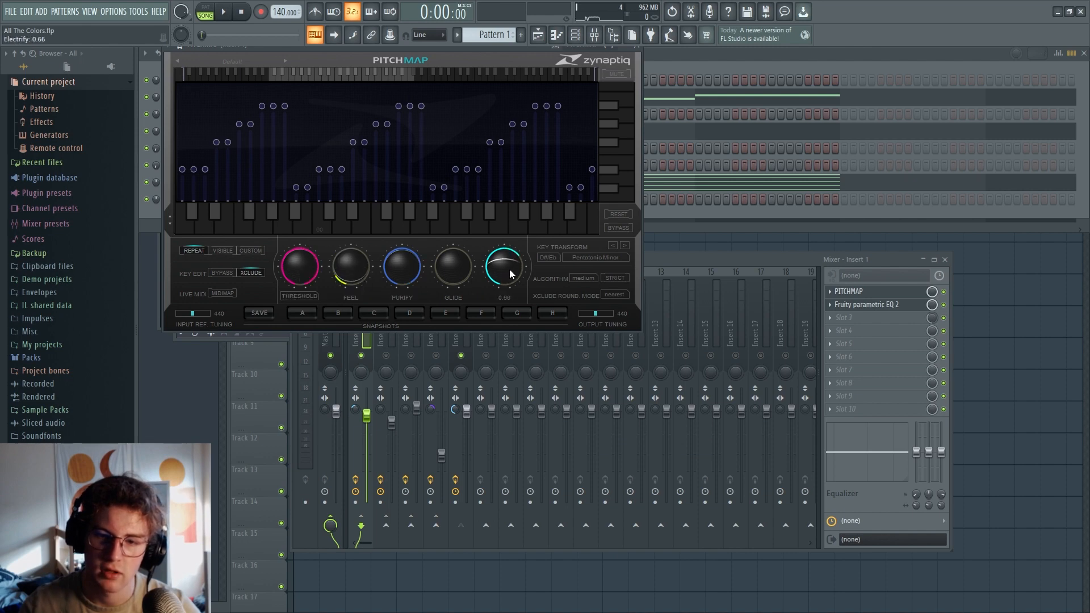
Audition PITCHMAP with a raised Threshold and lowered Feel, and adjust Insert 1's stereo separation and level
{"action": "key", "text": "space"}
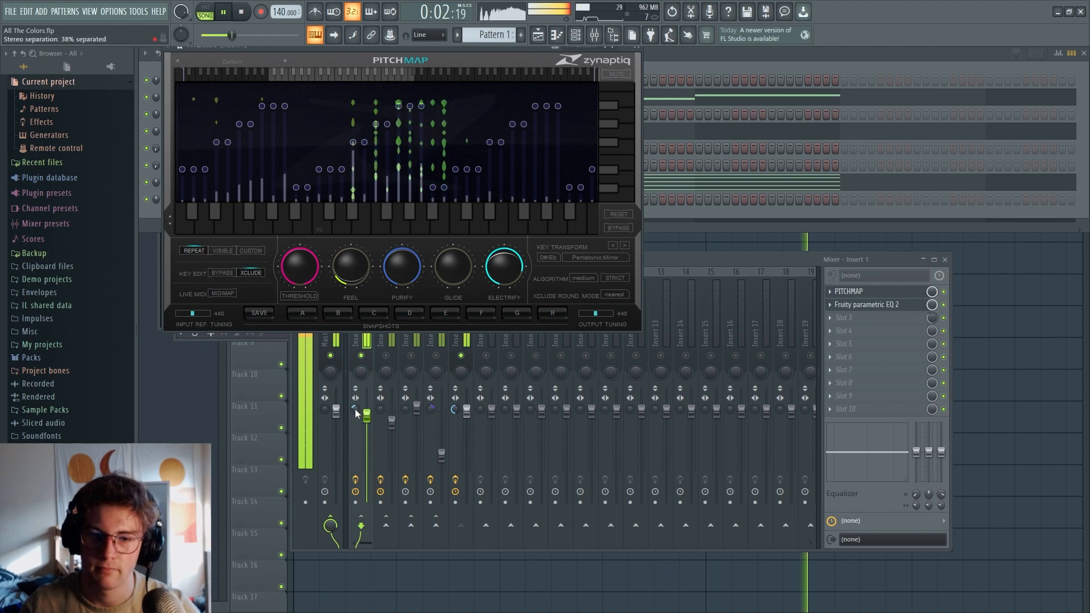
{"action": "key", "text": "space"}
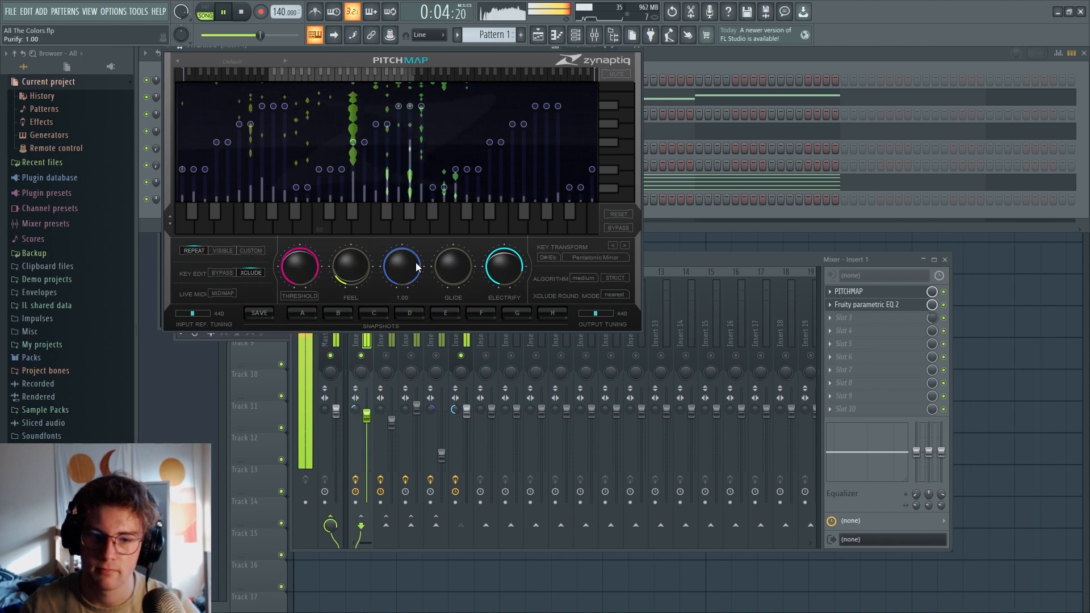
{"action": "left_click", "coordinate": [765, 260]}
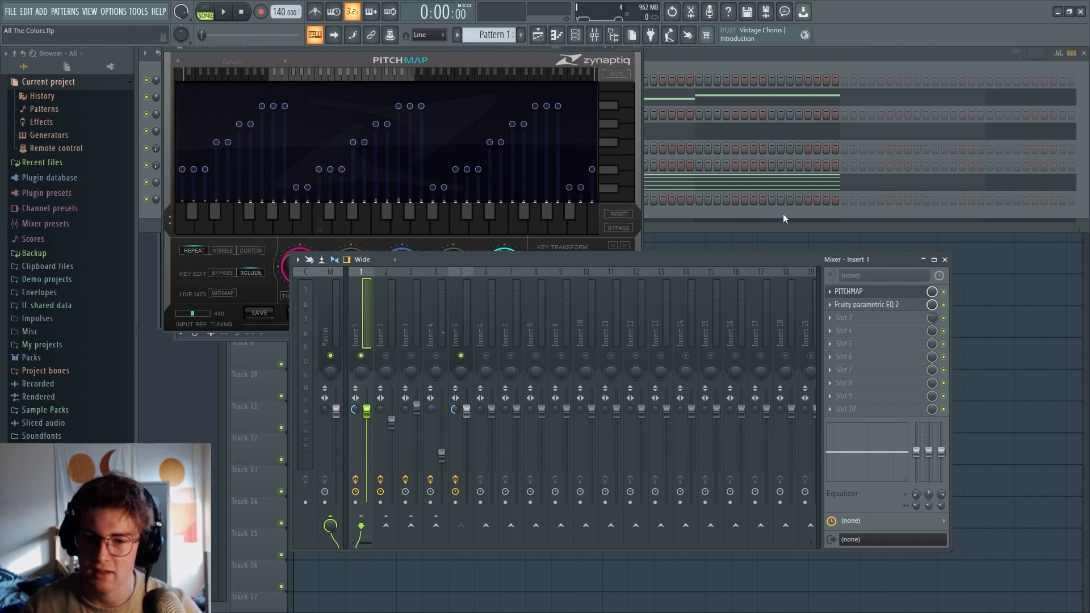
Compare Insert 1's PITCHMAP layer with Insert 2's Vocodex layer in playback and examine PITCHMAP's key transform choices
{"action": "key", "text": "space"}
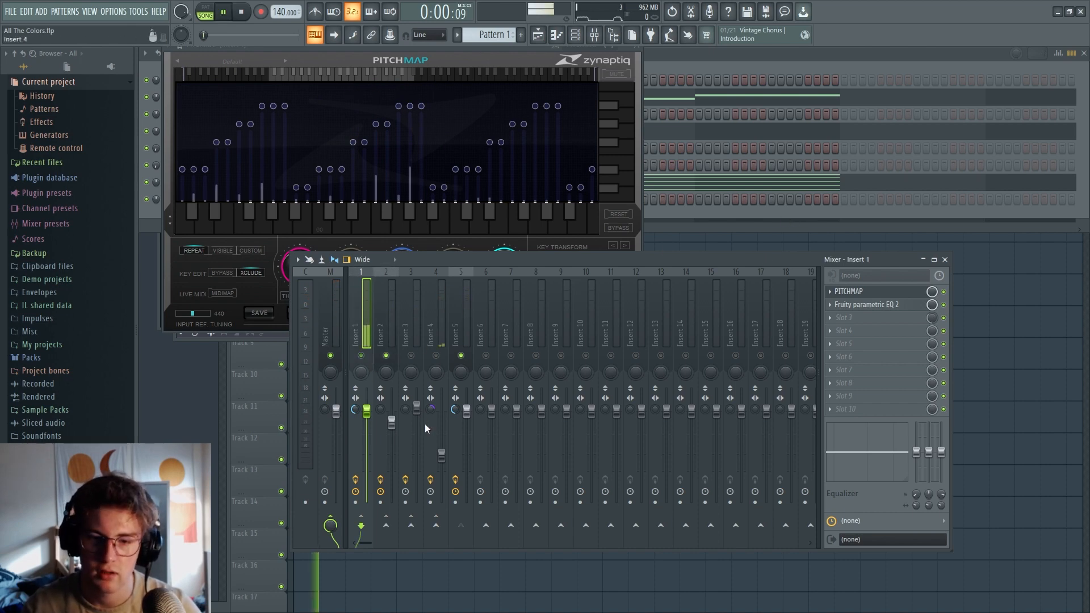
{"action": "key", "text": "space"}
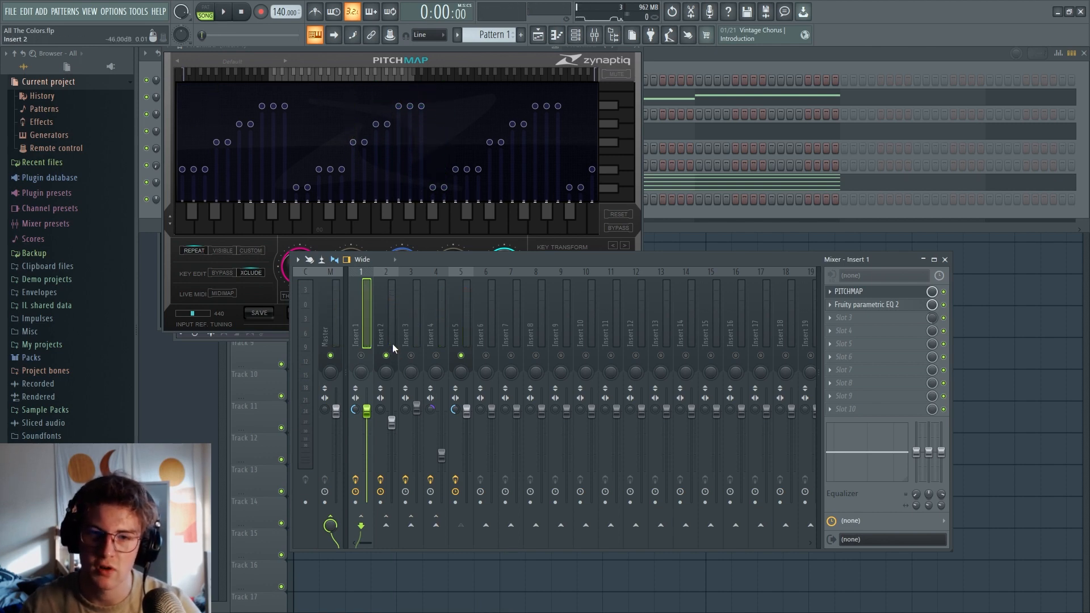
{"action": "left_click", "coordinate": [883, 291]}
{"action": "left_click", "coordinate": [883, 291]}
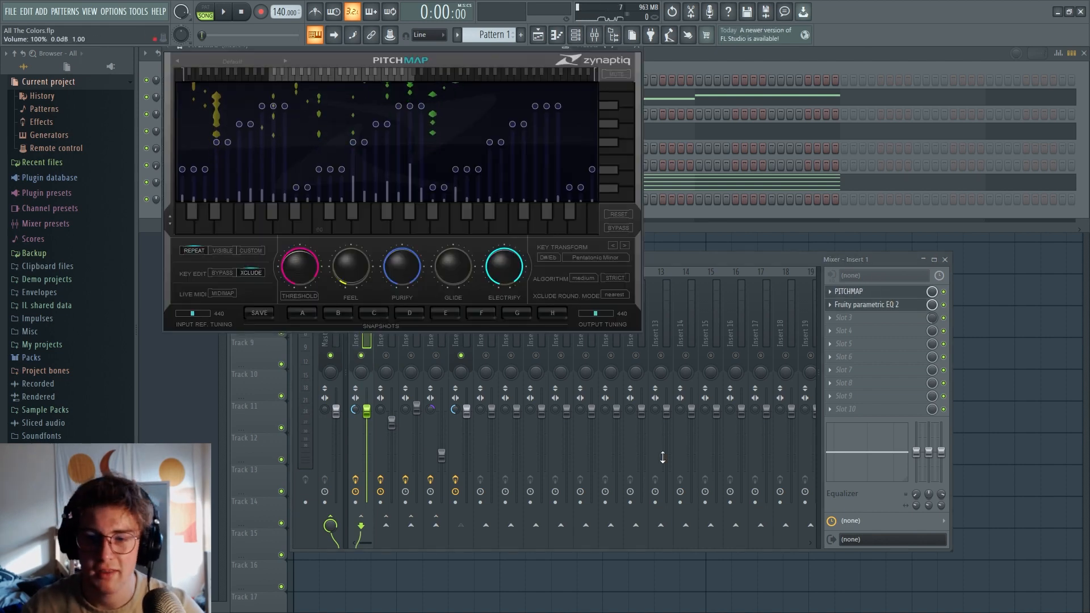
{"action": "left_click", "coordinate": [553, 258]}
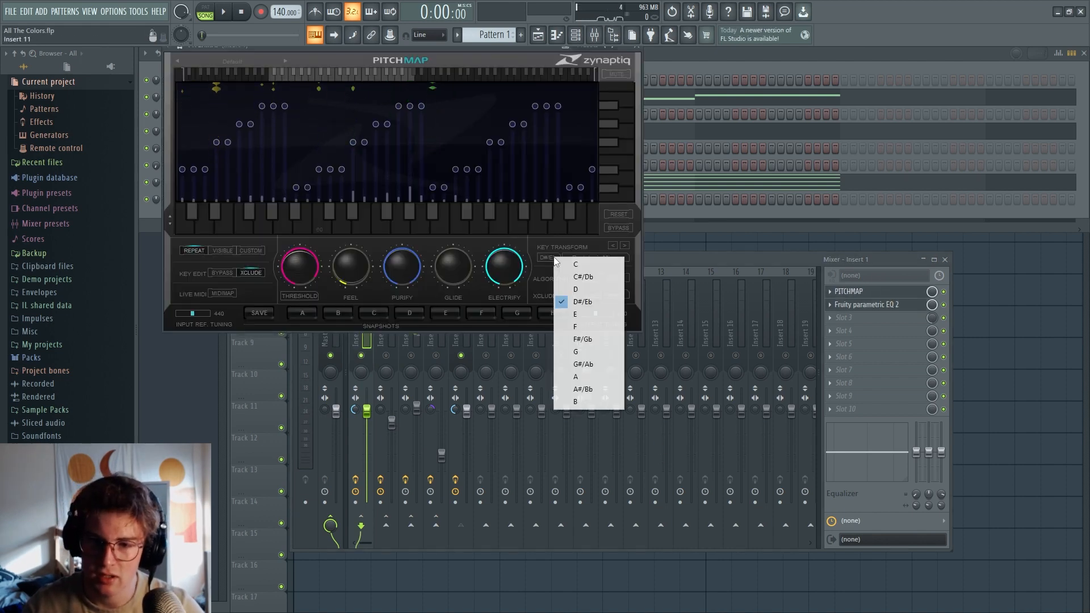
{"action": "left_click", "coordinate": [543, 257]}
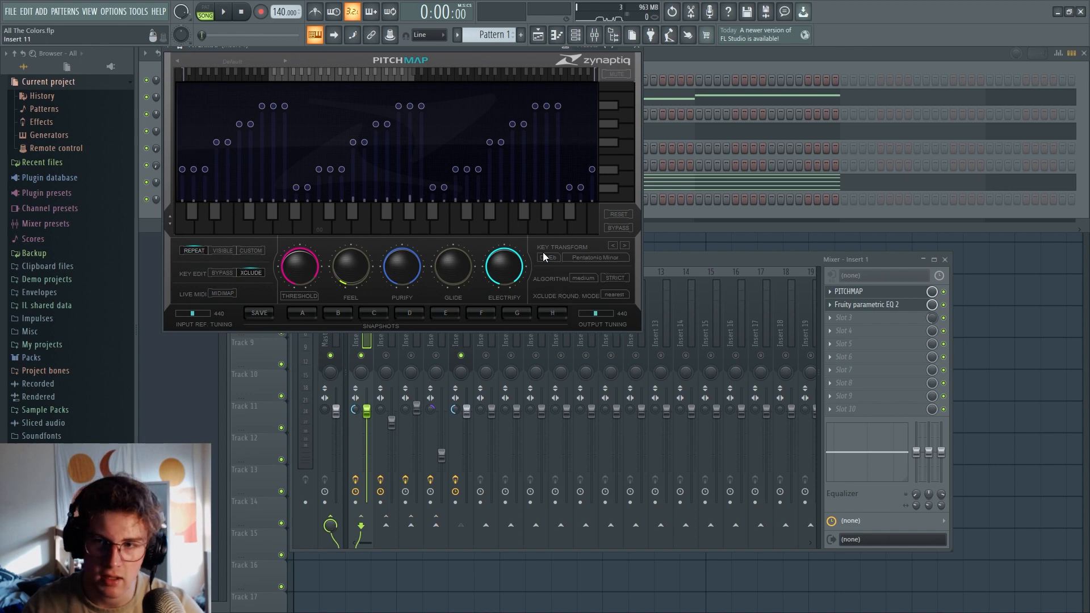
Set PITCHMAP's key transform to F Pentatonic Egyptian and audition the new scale in playback
{"action": "left_click", "coordinate": [548, 258]}
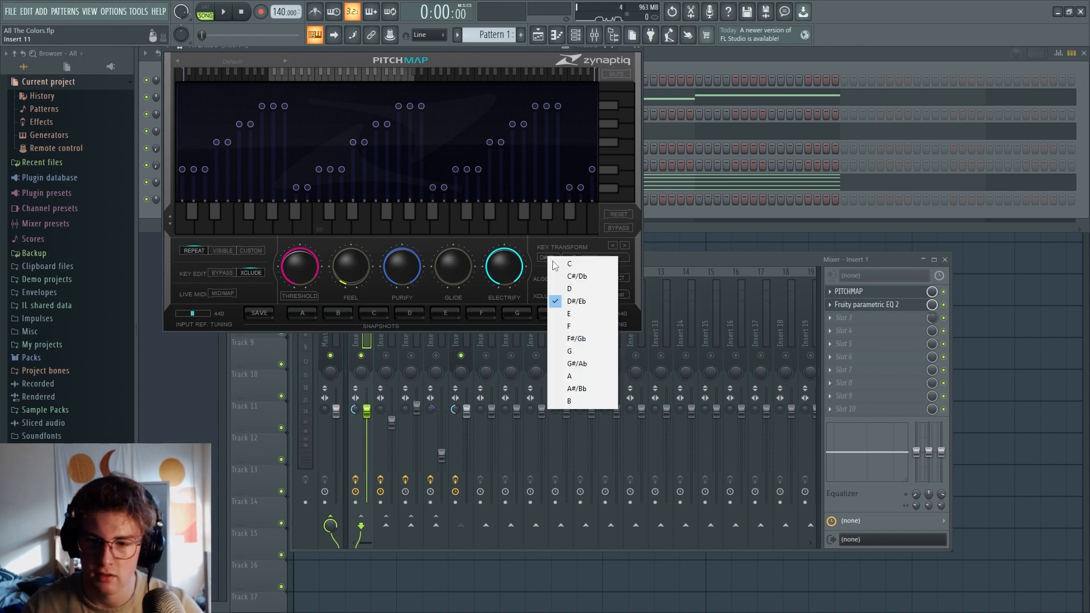
{"action": "left_click", "coordinate": [595, 327]}
{"action": "left_click", "coordinate": [577, 259]}
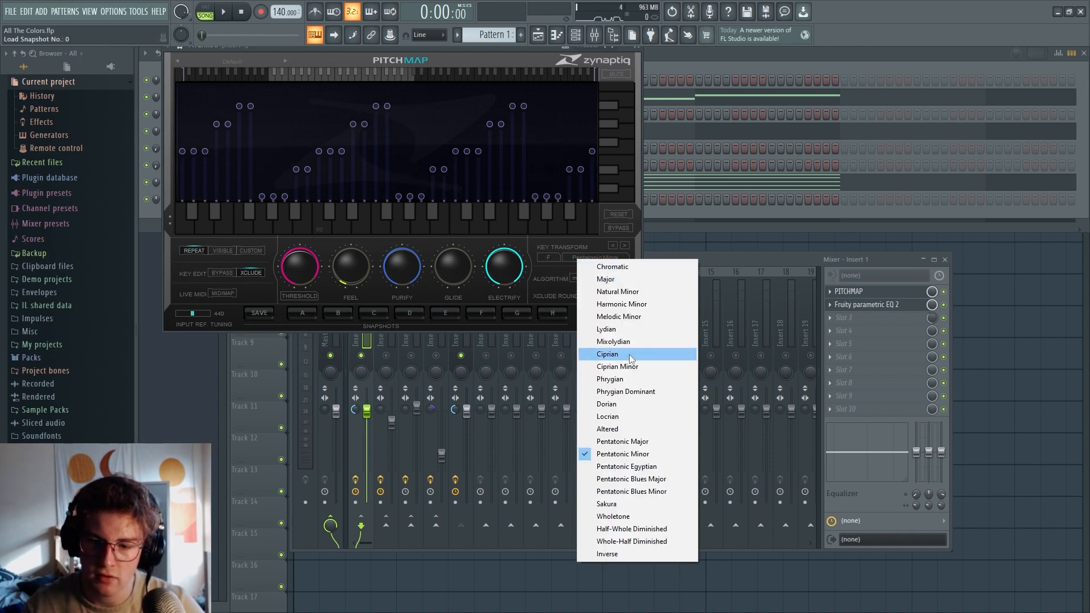
{"action": "left_click", "coordinate": [665, 466]}
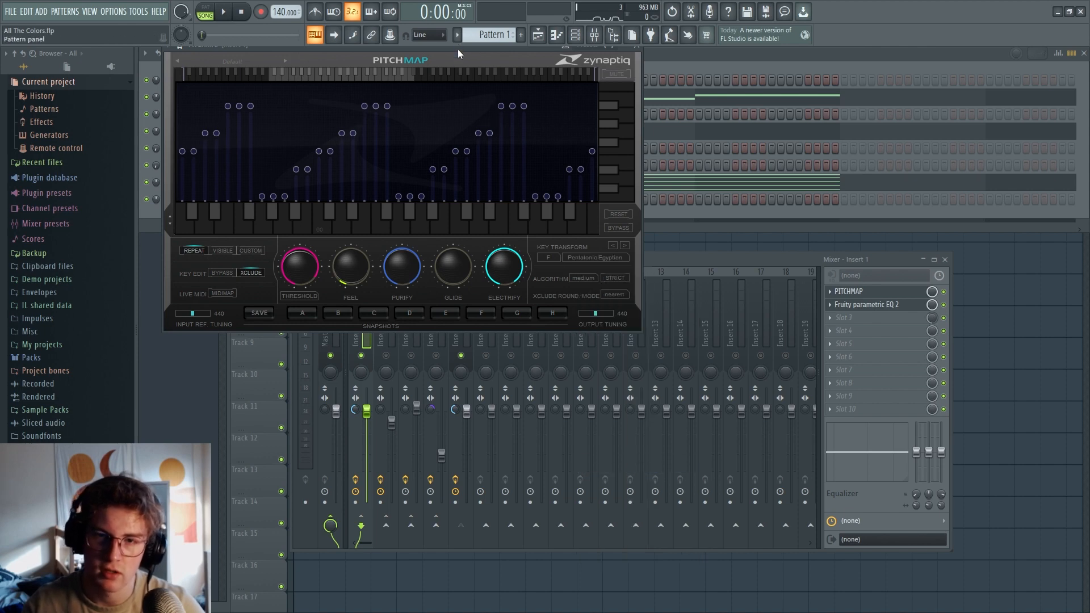
{"action": "key", "text": "space"}
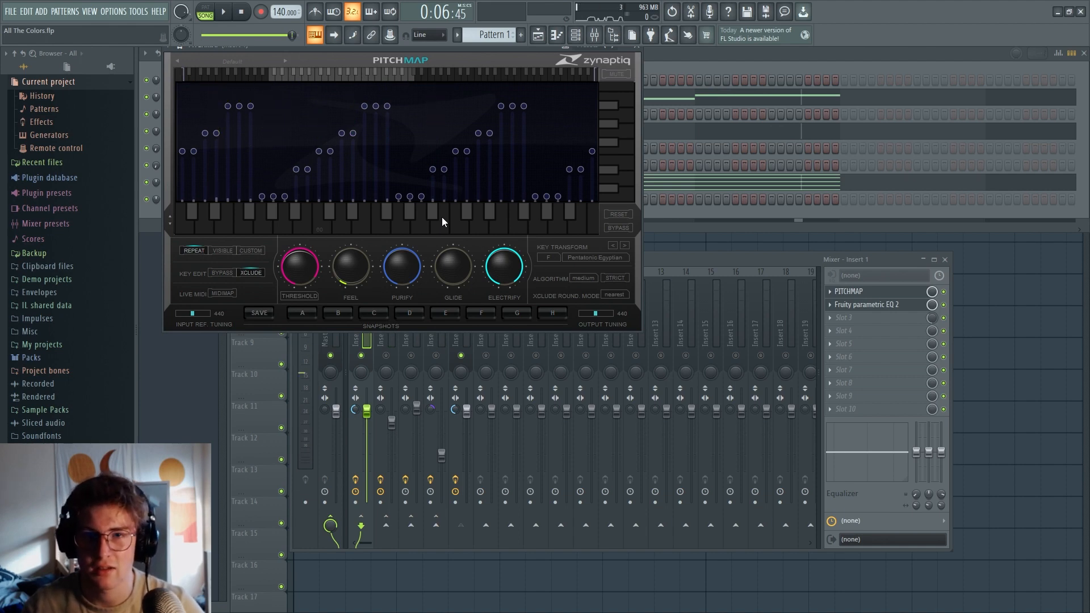
{"action": "left_click", "coordinate": [604, 258]}
{"action": "left_click", "coordinate": [536, 268]}
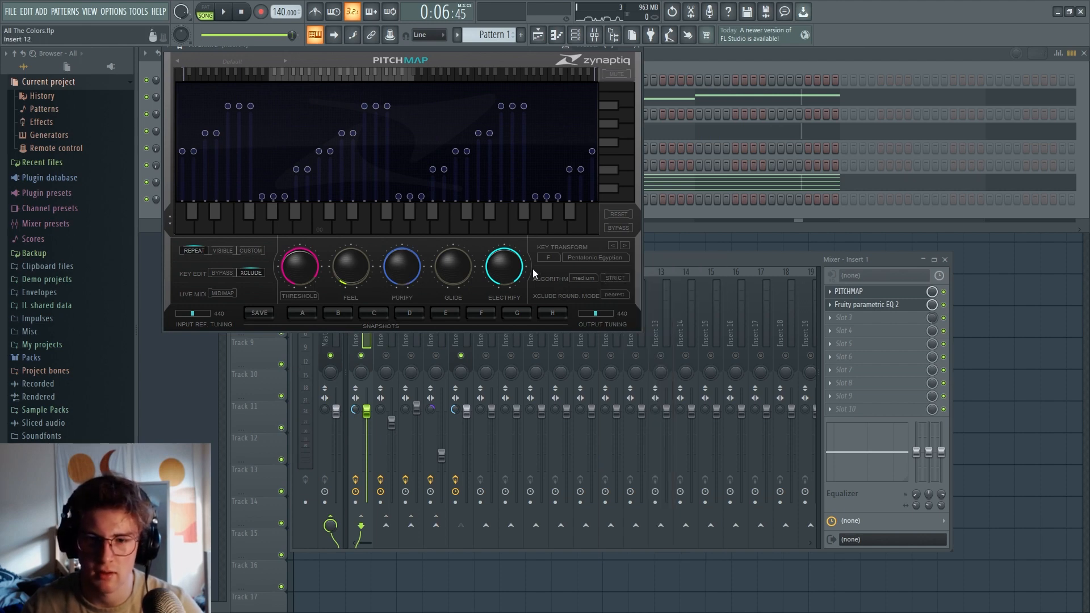
Bring the Playlist to the front and view the whole arrangement of Pattern 1 and the Vocodex pitch shift automation clips
{"action": "left_click", "coordinate": [1022, 329]}
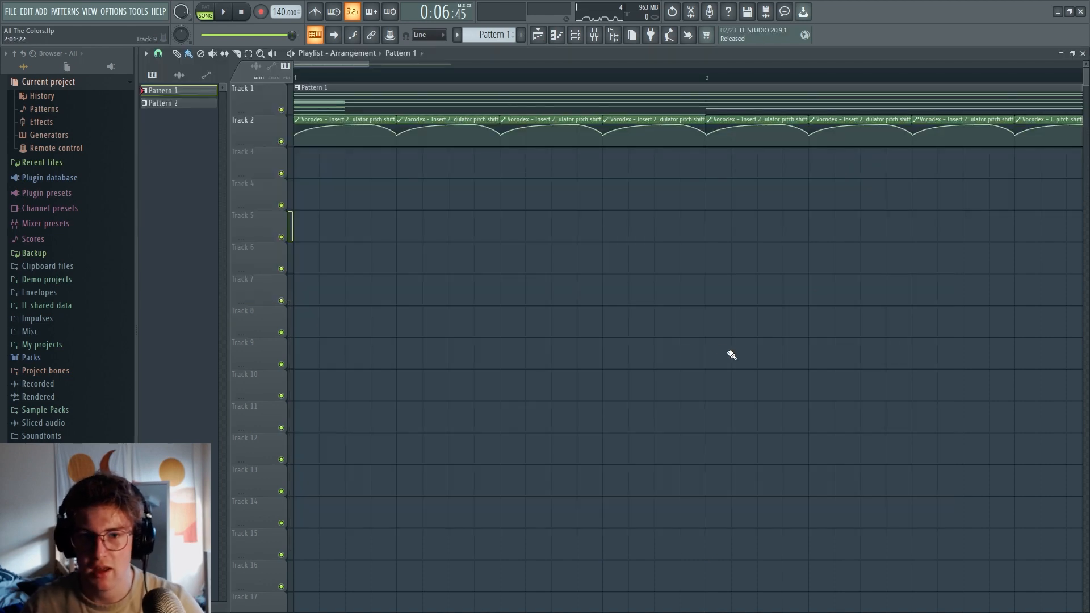
{"action": "scroll", "coordinate": [587, 423], "scroll_direction": "down", "scroll_amount": 4}
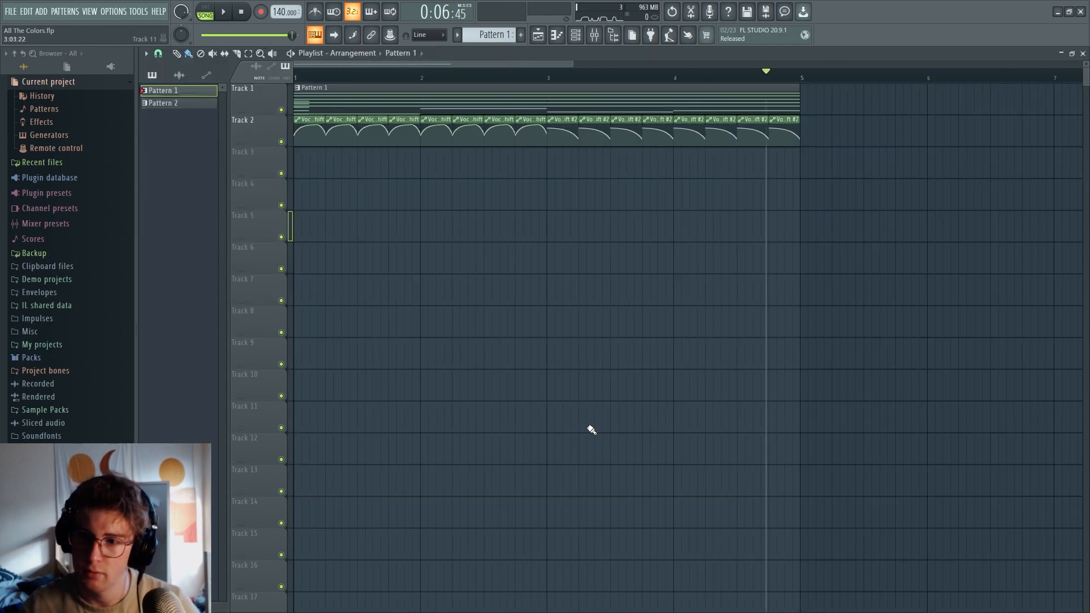